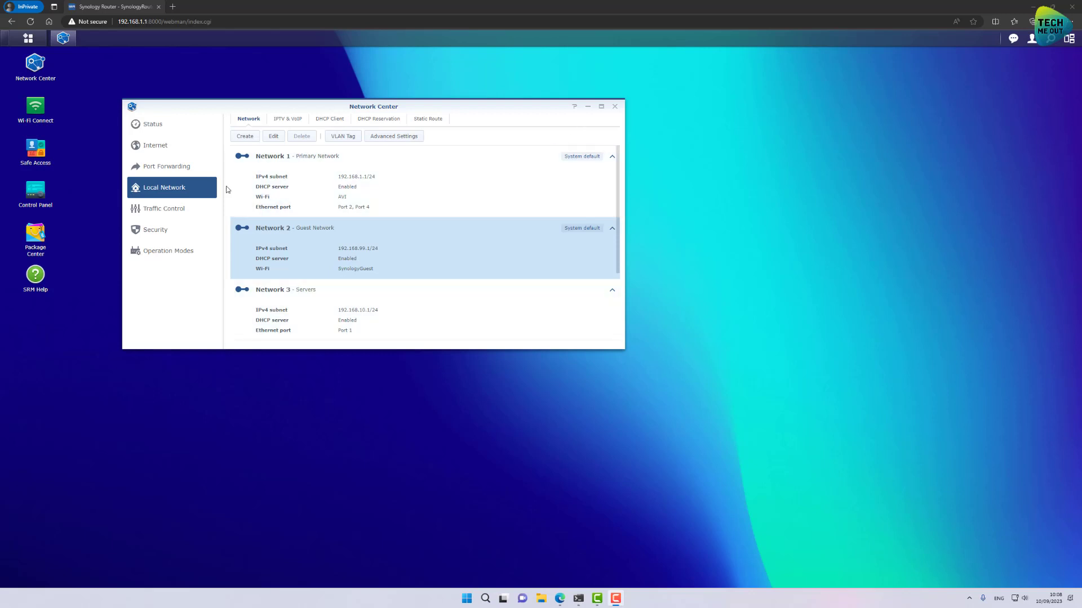
Maximize Network Center and view the DHCP clients, selecting the homeassistant entry.
click(601, 106)
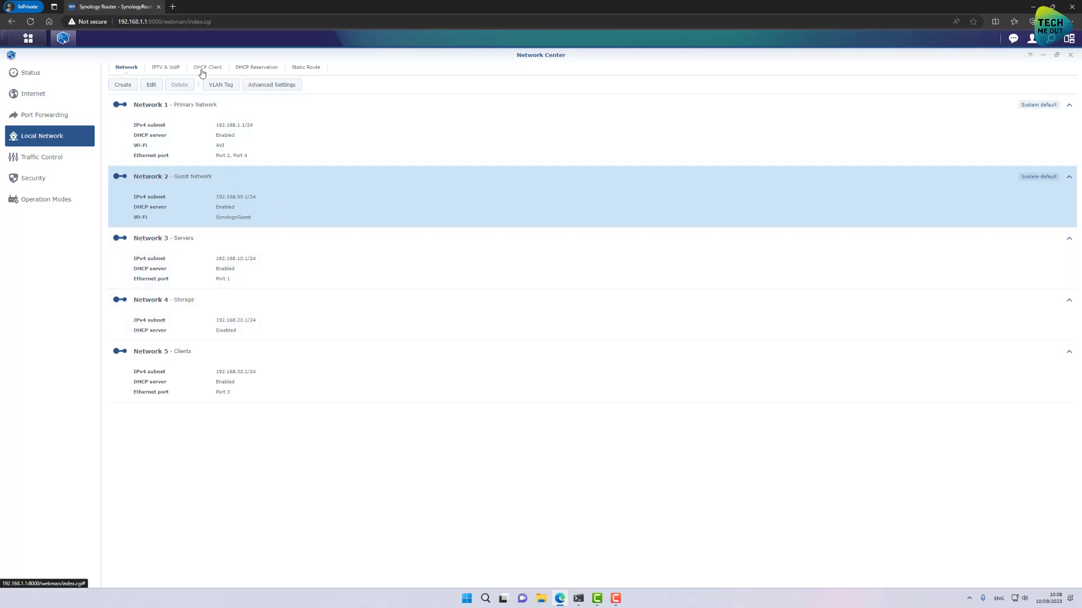
click(202, 71)
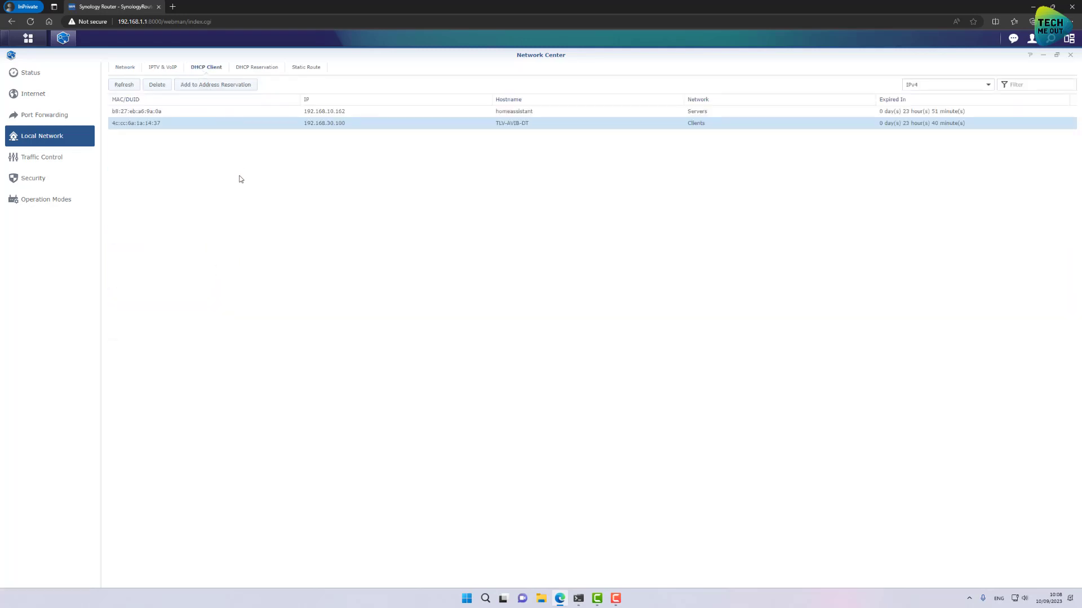
click(357, 115)
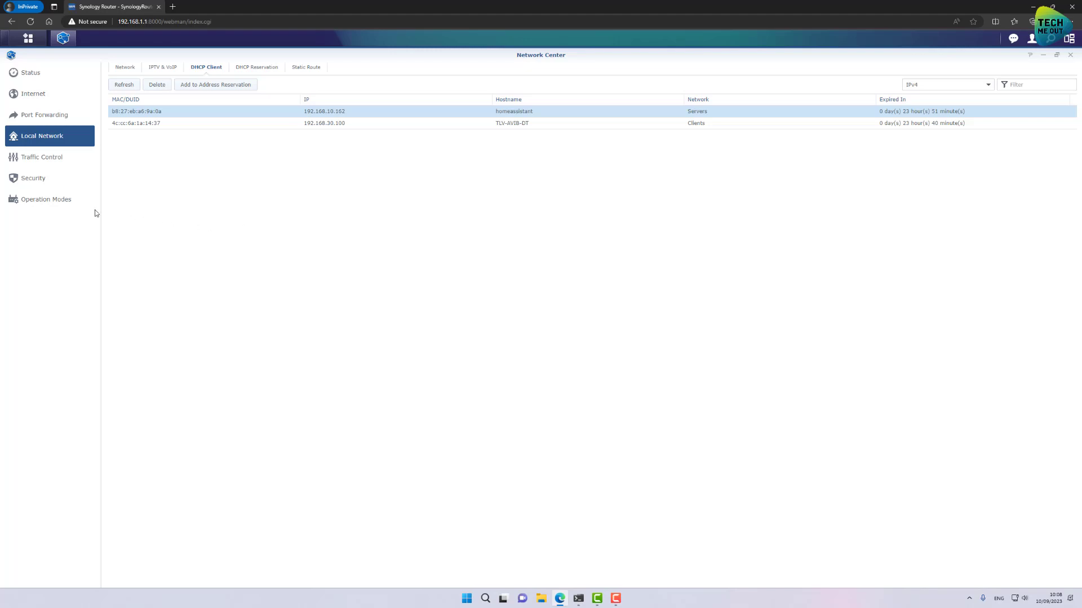
Go to the Security Firewall page, where the rules list is empty.
click(35, 184)
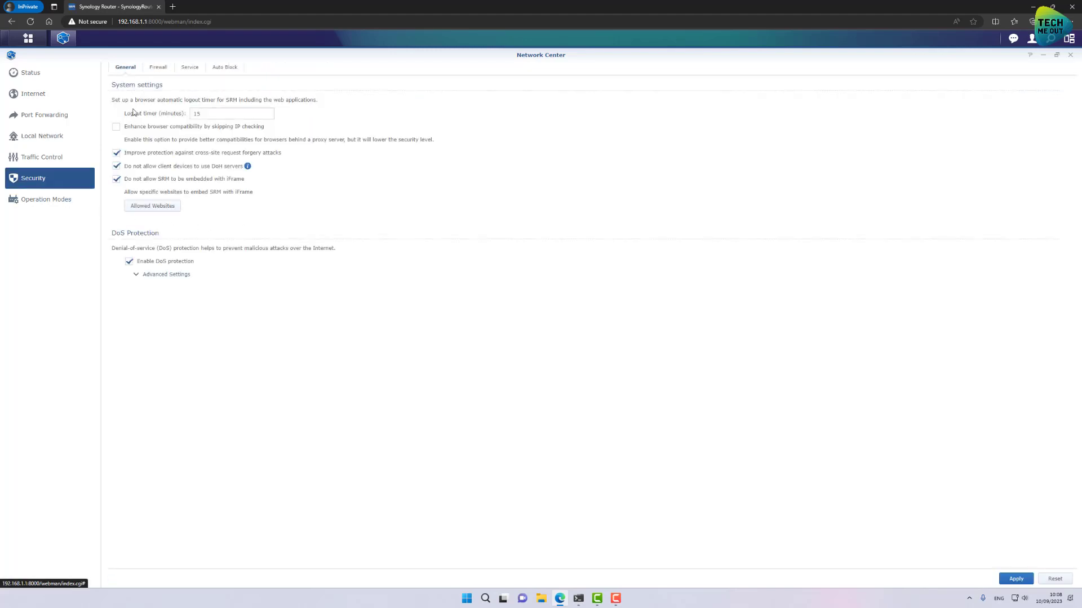
click(154, 70)
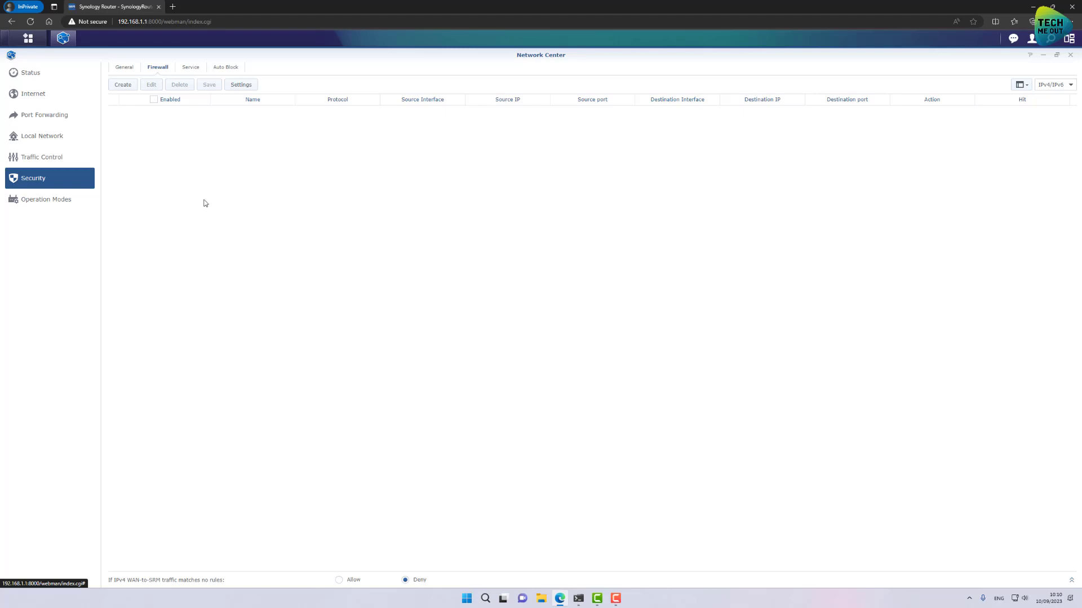
Start a new firewall rule named 'Block Inter Vlan Traffic', keeping protocol TCP/UDP.
click(125, 89)
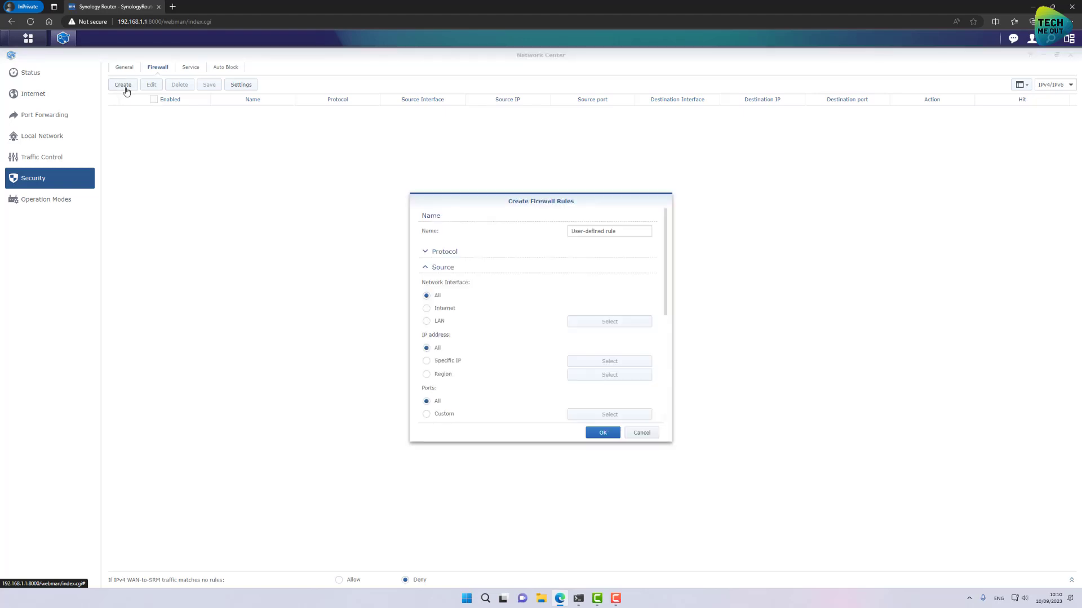
drag(642, 233, 483, 232)
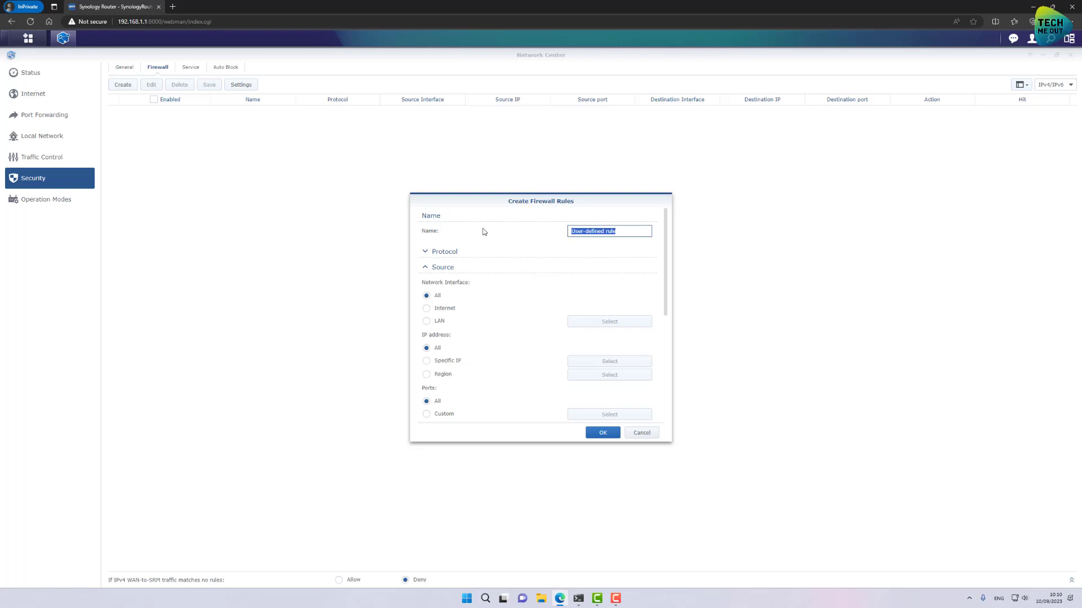
text(Block Inter Vlan Traffic)
click(453, 256)
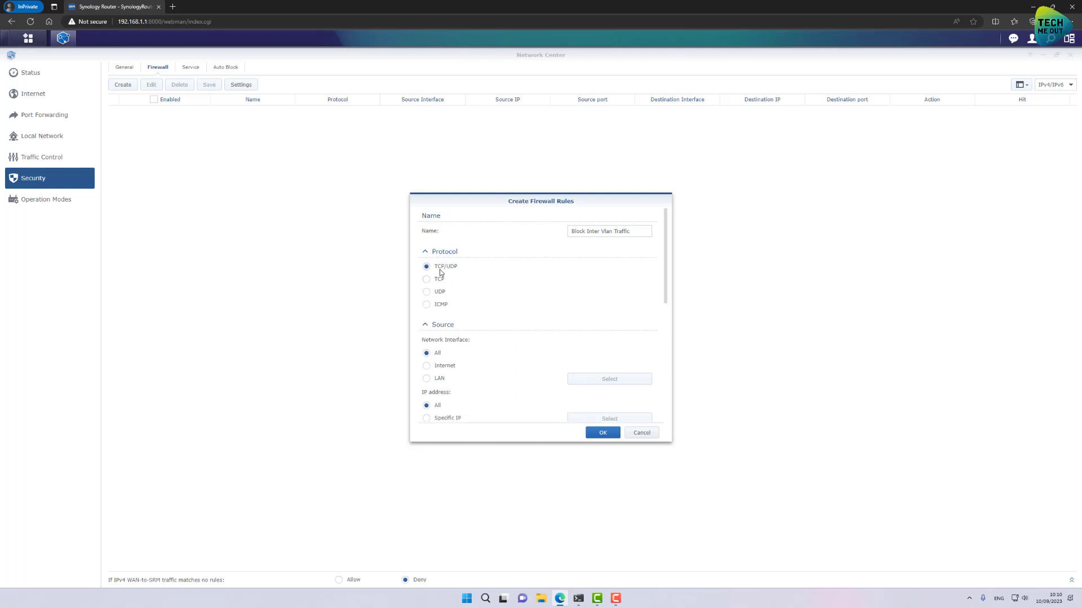
click(440, 254)
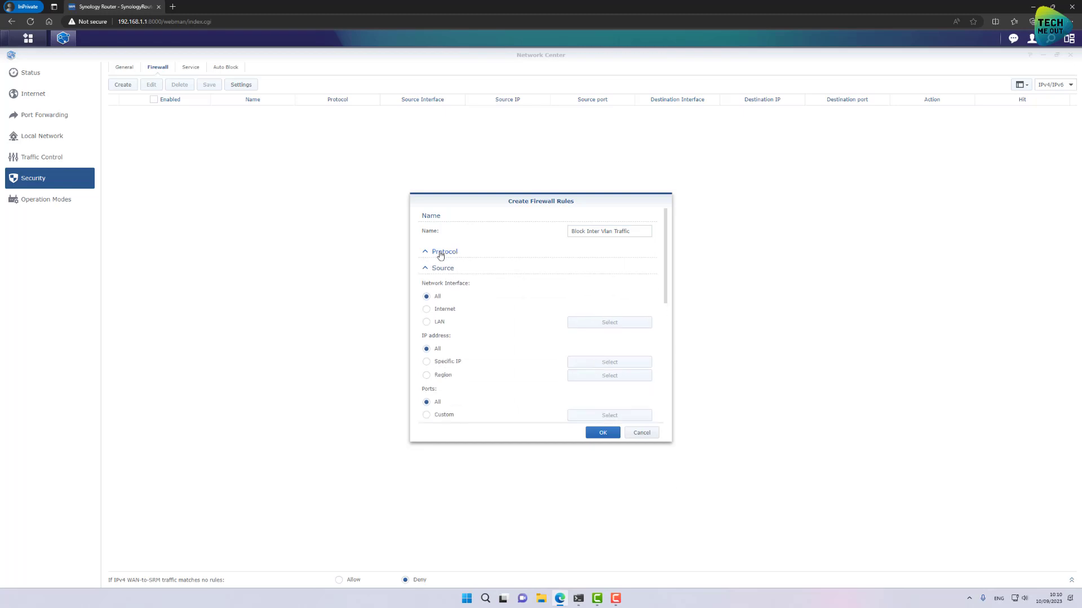
Set source and destination to LAN (all local networks), action Deny, and add the rule.
click(427, 321)
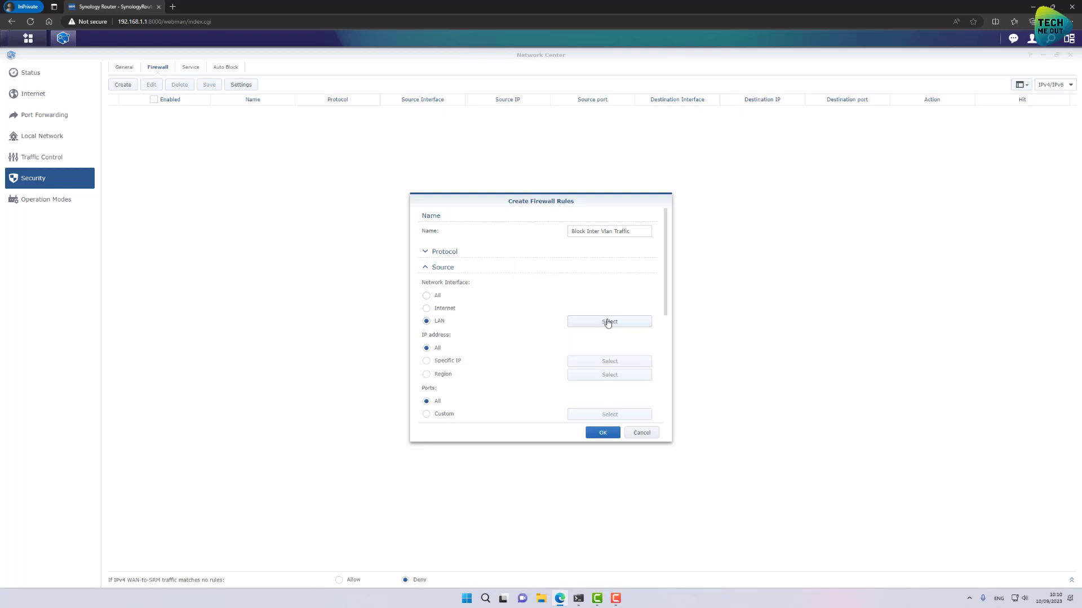
click(608, 321)
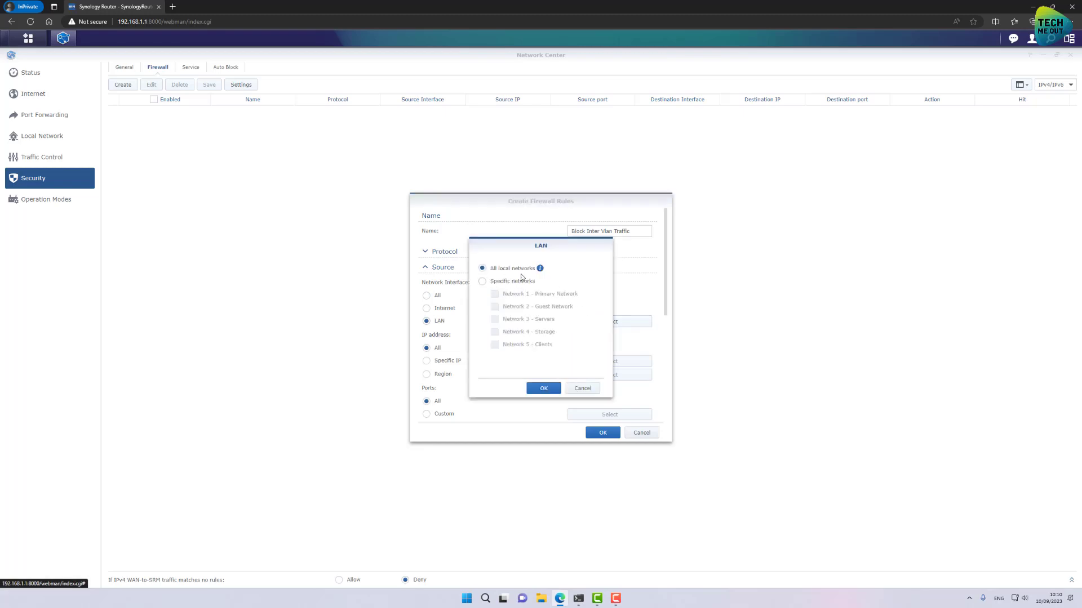
click(543, 388)
scroll(494, 366, down, 3)
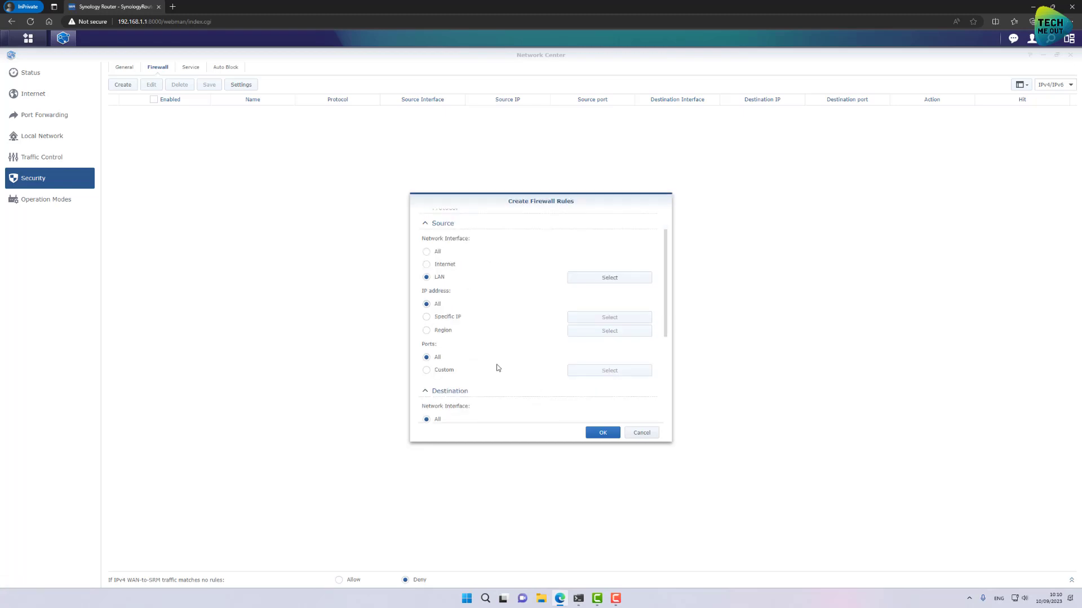
scroll(489, 357, down, 3)
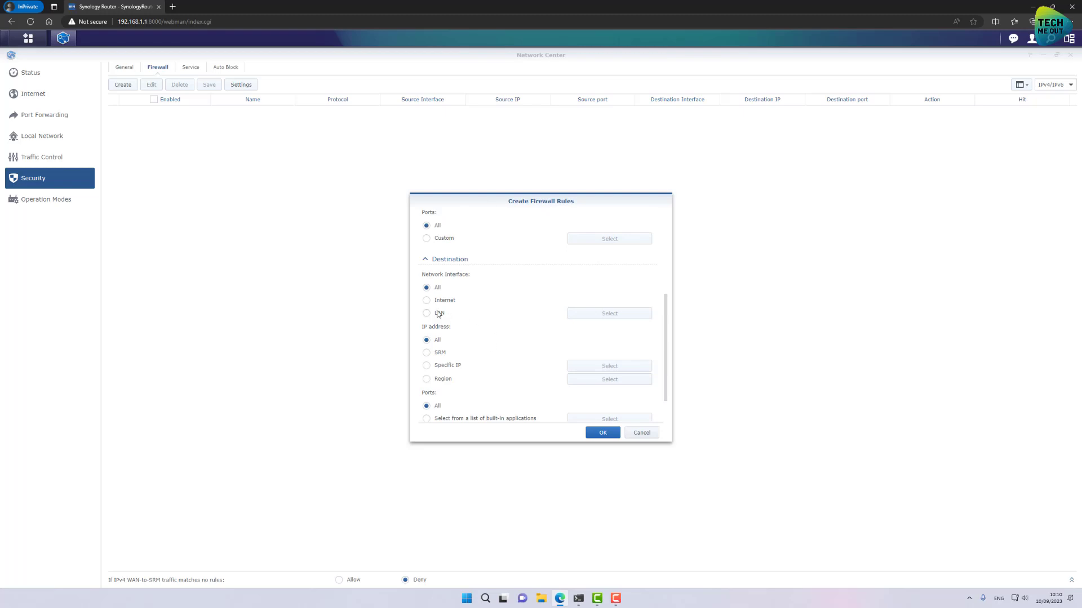
click(426, 313)
click(582, 319)
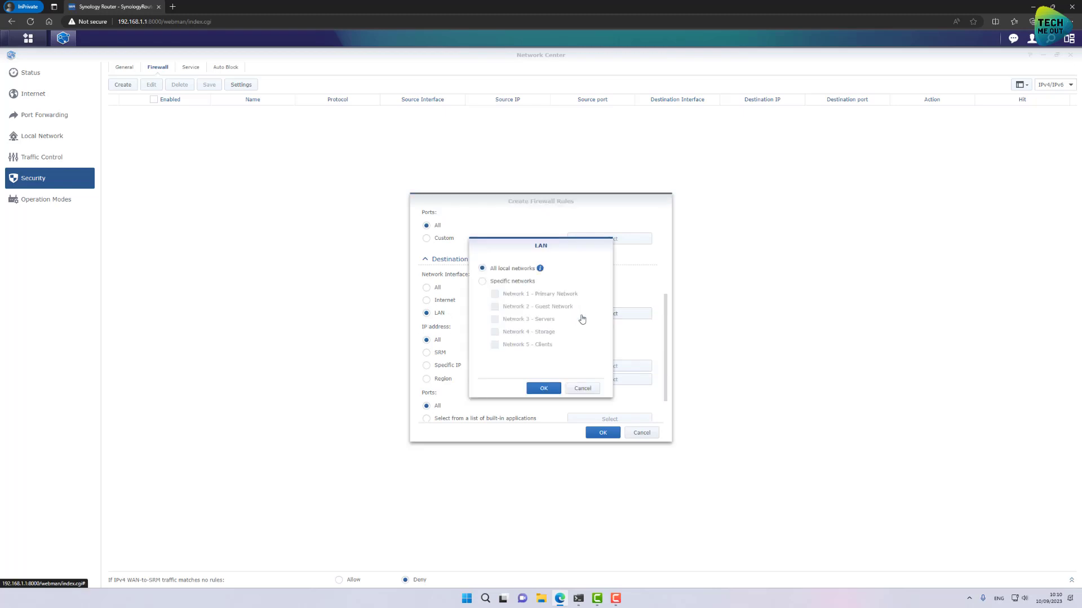
click(532, 388)
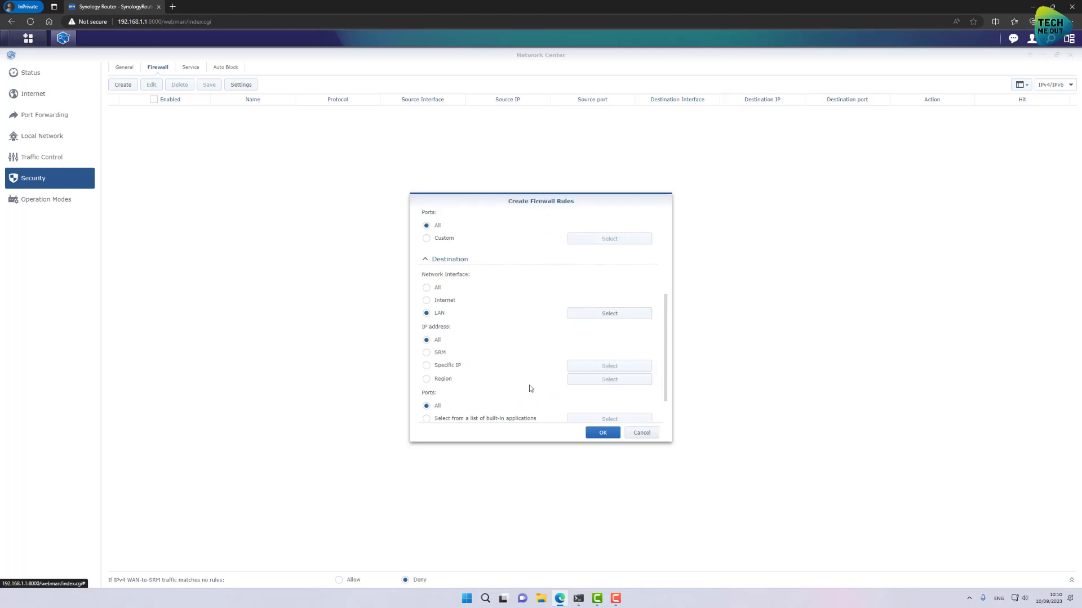
scroll(530, 388, down, 2)
click(505, 414)
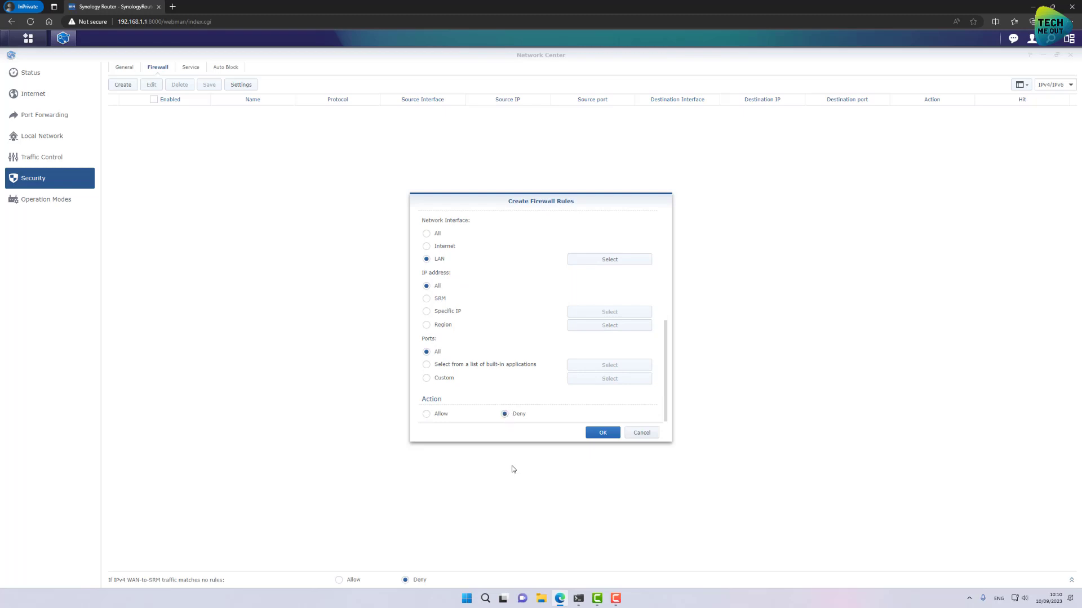
click(600, 433)
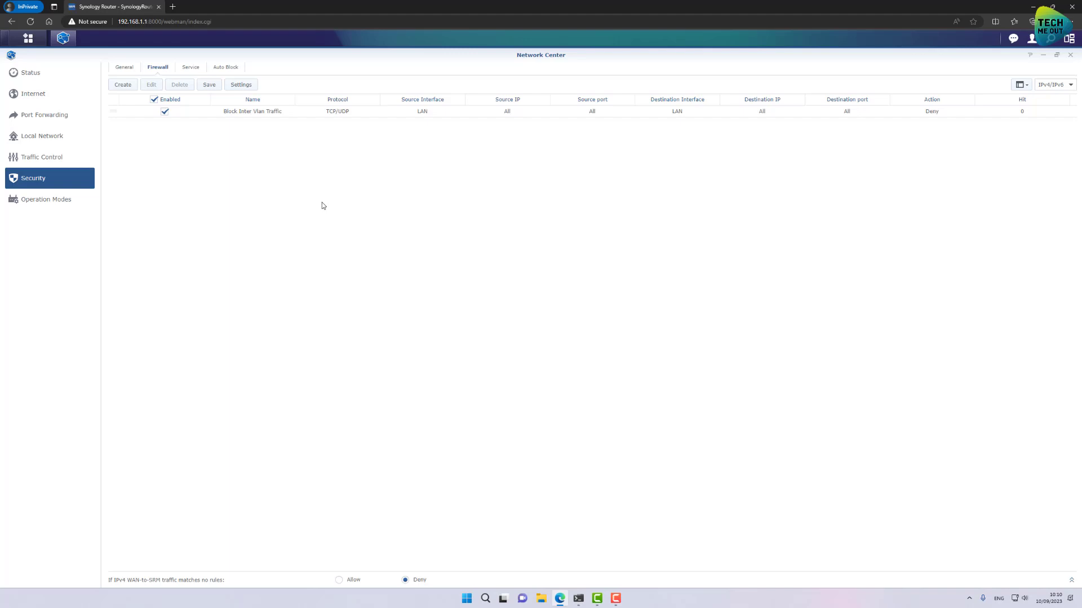
Start another rule named 'Block Inter Vlan ICPM' with protocol set to ICMP.
click(124, 86)
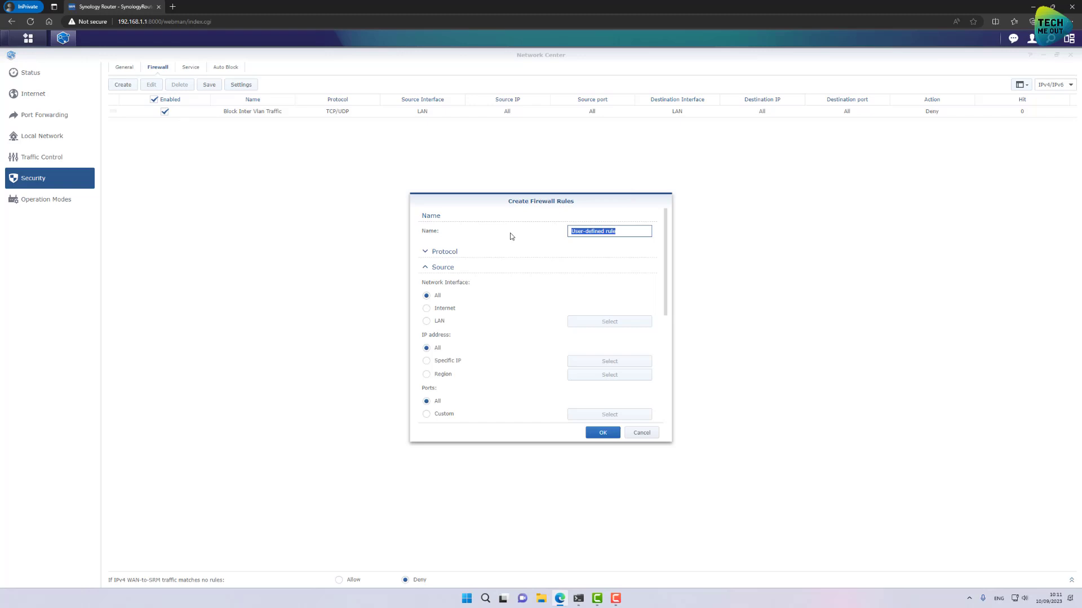
text(Block Inter Vlan ICPM)
click(452, 254)
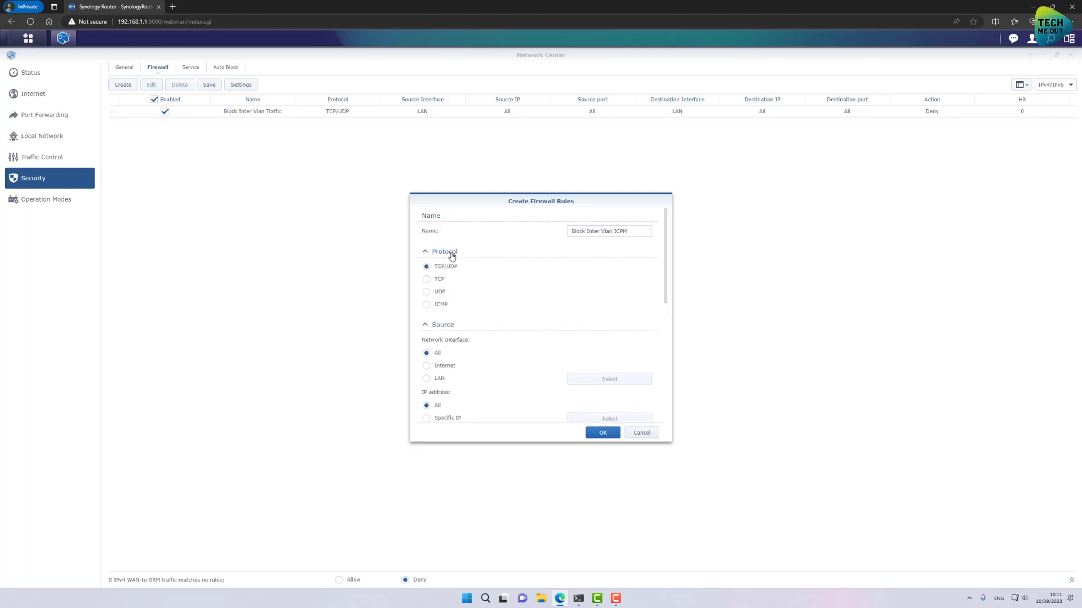
click(440, 305)
click(442, 256)
Set source and destination to LAN (all local networks), keep Allow, and add the rule.
click(437, 320)
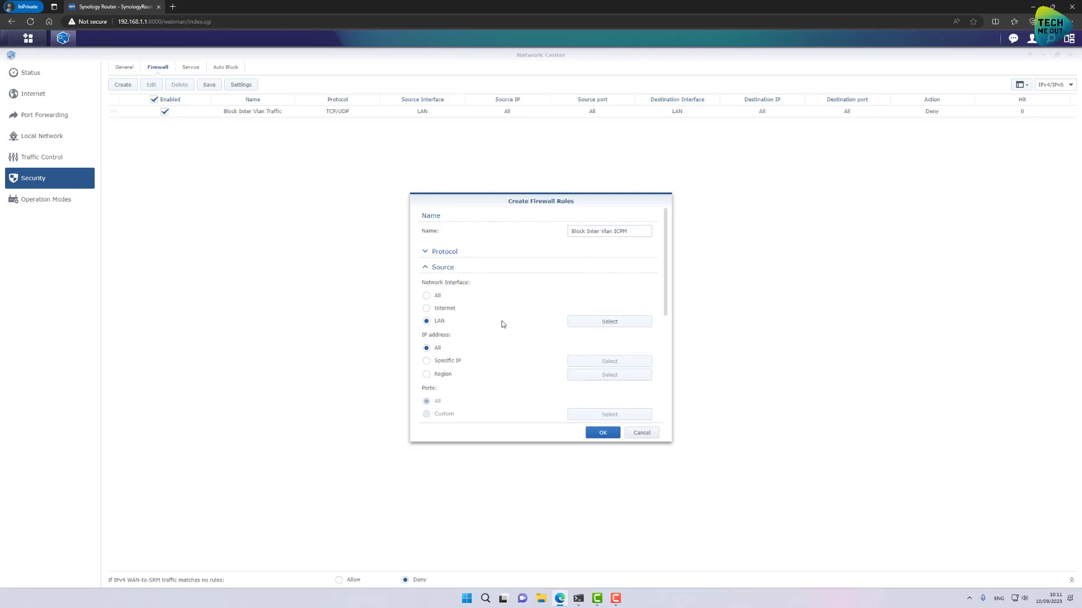
click(603, 322)
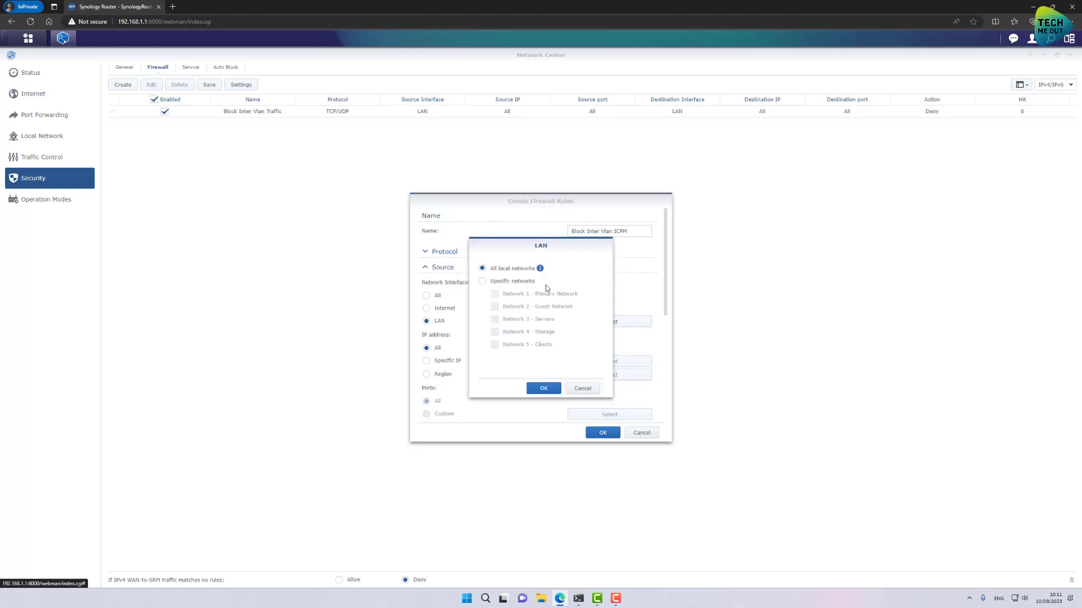
click(540, 388)
scroll(511, 369, down, 2)
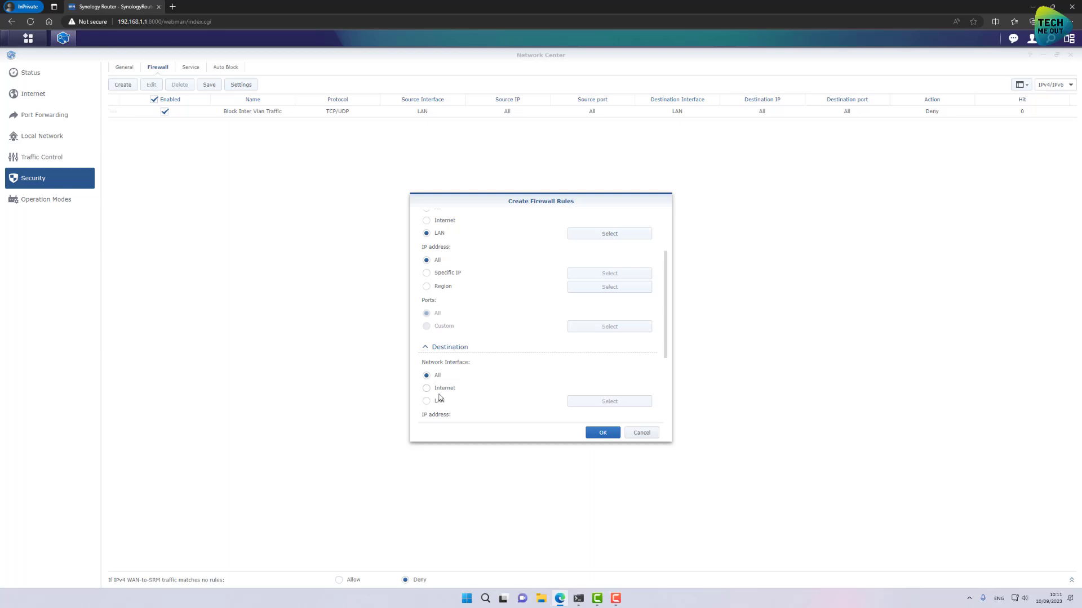
click(439, 401)
click(602, 401)
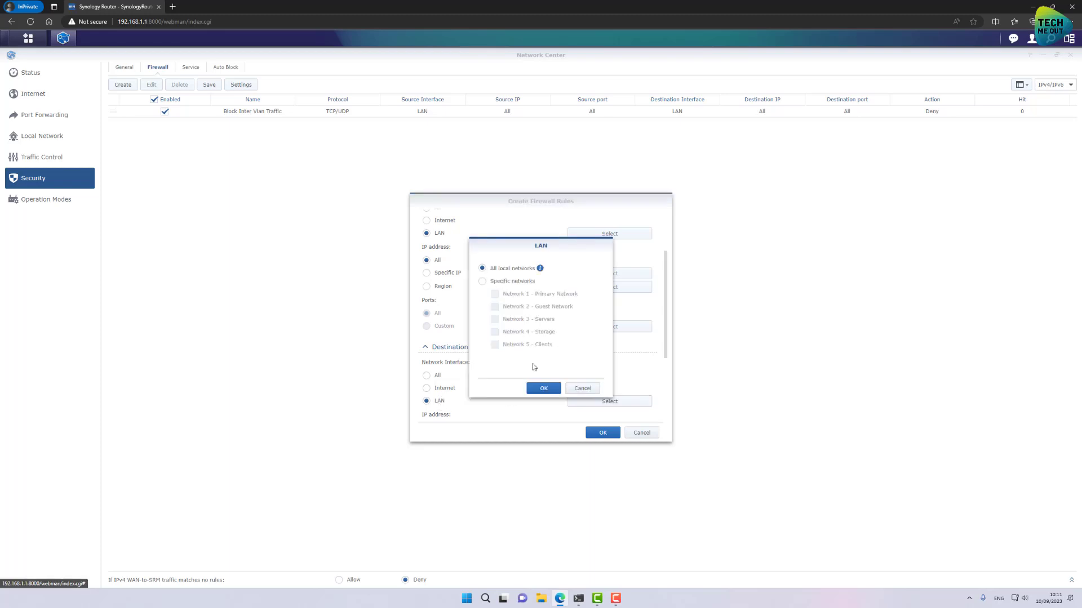
click(542, 388)
click(587, 435)
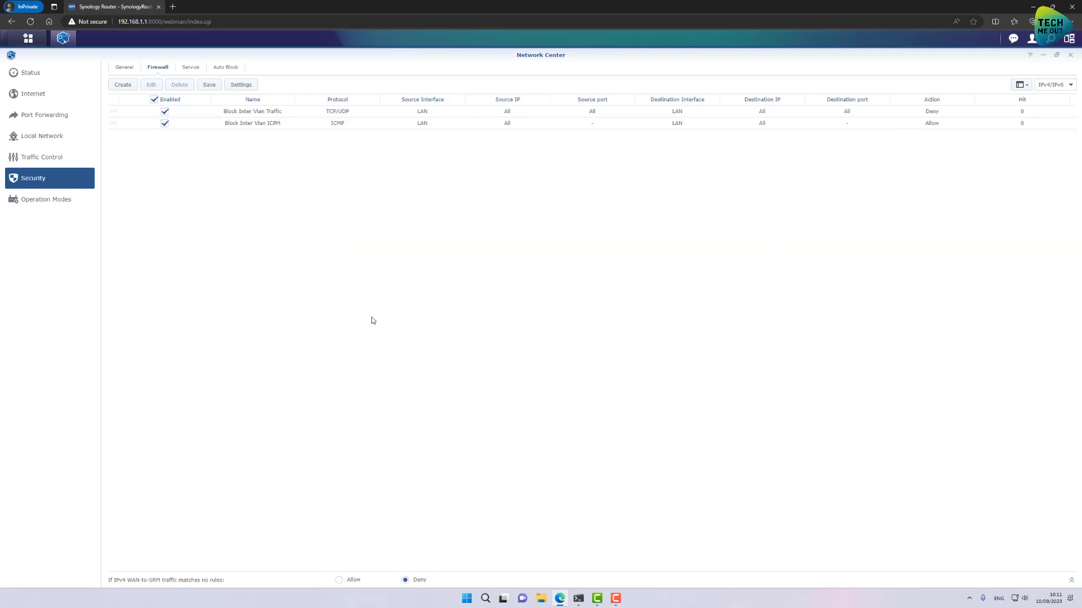
Save the two inter-VLAN rules, then revisit Security > Firewall to check their hit counts.
click(210, 86)
click(59, 141)
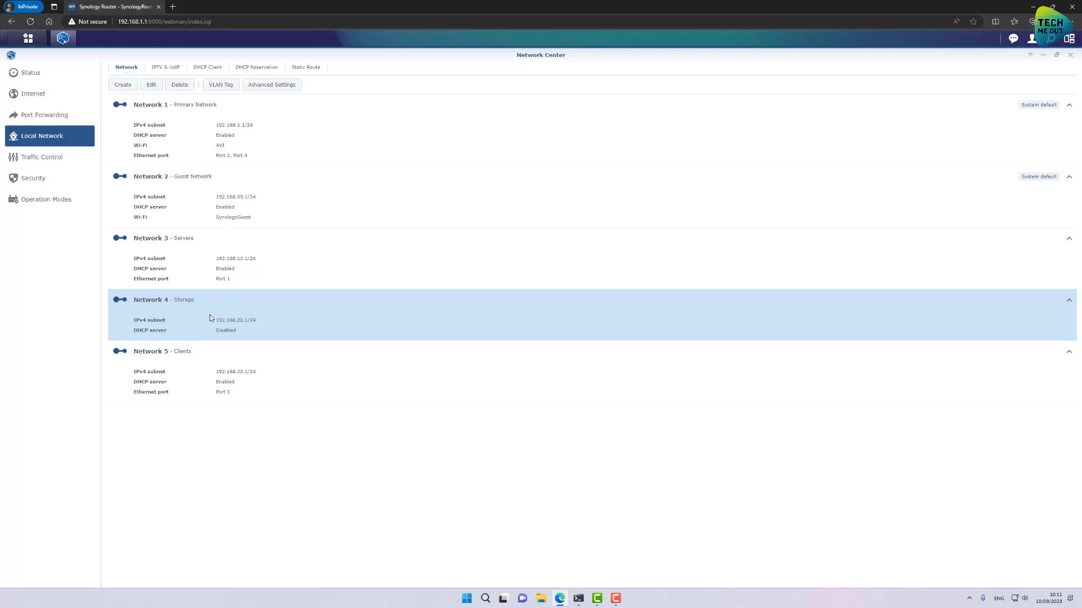
click(66, 179)
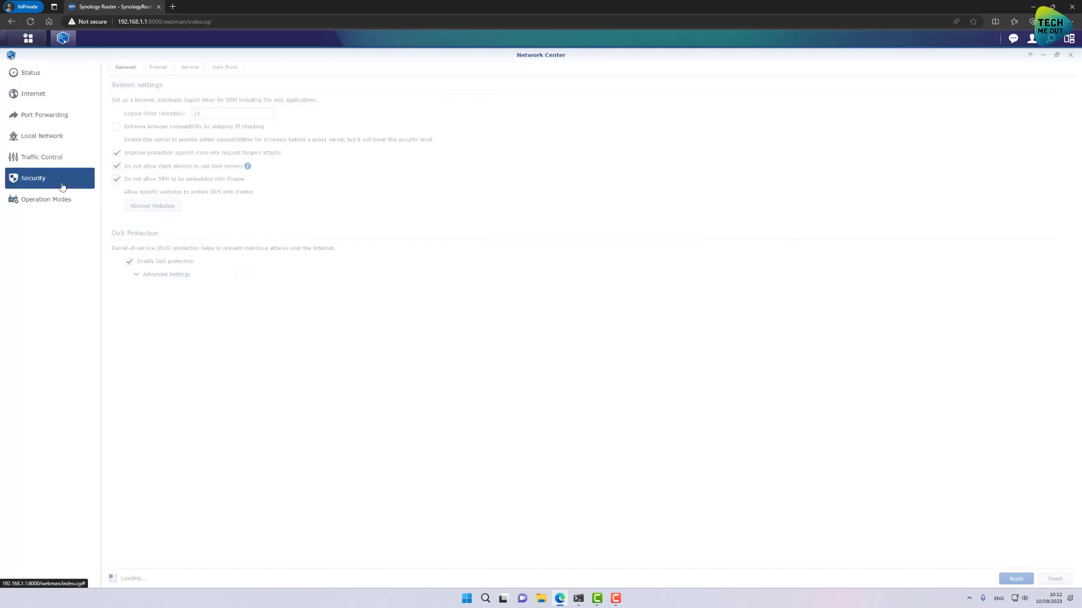
click(164, 68)
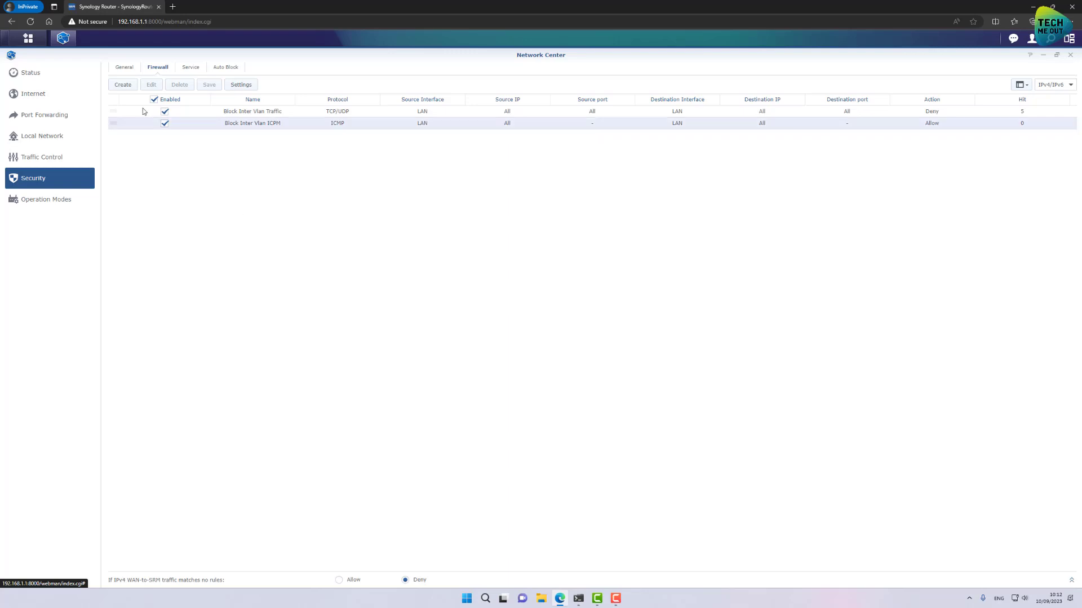
Start a new rule named 'Allow Clients to Servers', keeping protocol TCP/UDP.
click(123, 84)
triple_click(606, 231)
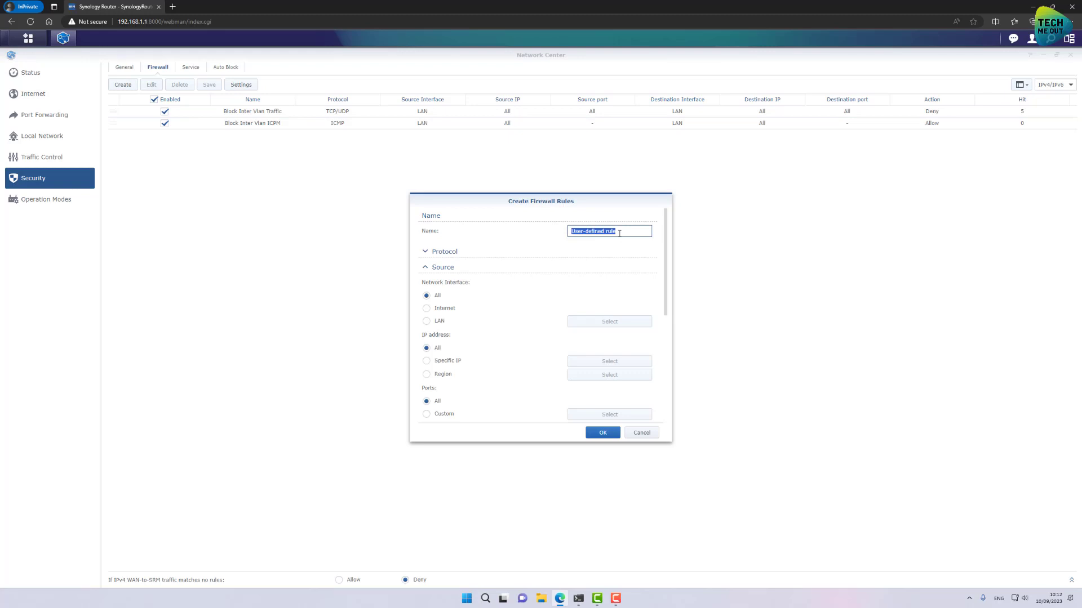
text(Allow Clients to Servers)
click(460, 253)
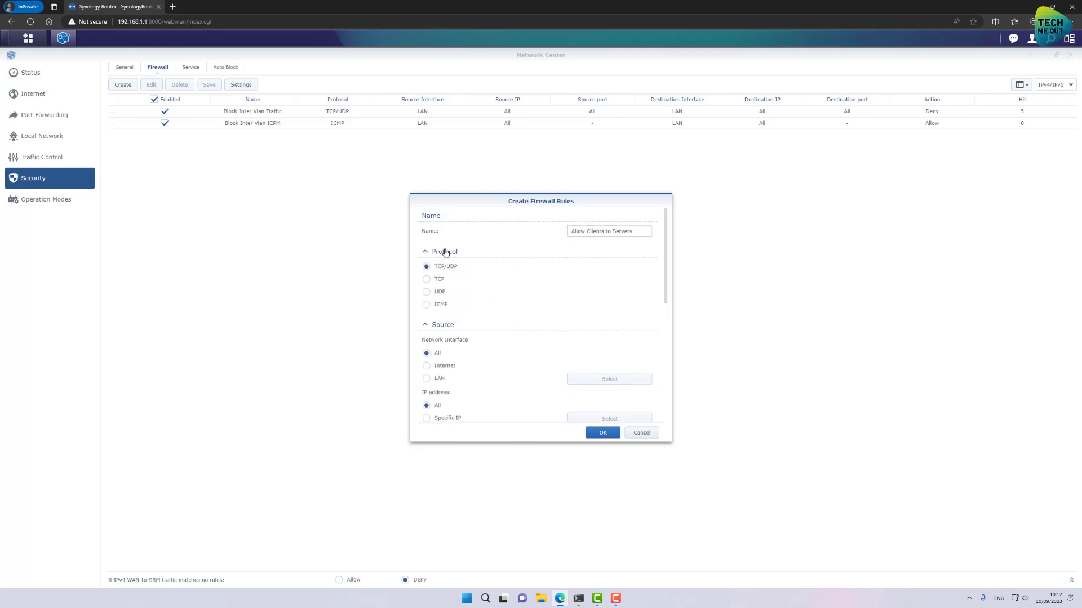
click(445, 252)
Set source to LAN Network 5 - Clients, destination to Network 3 - Servers, keep Allow, and add it.
click(438, 320)
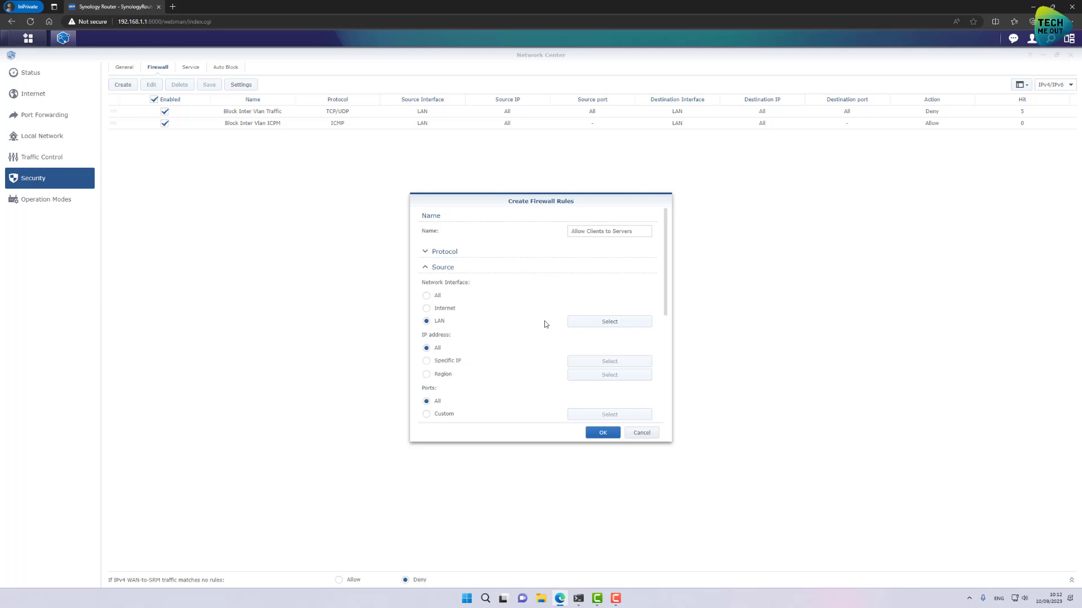
click(608, 322)
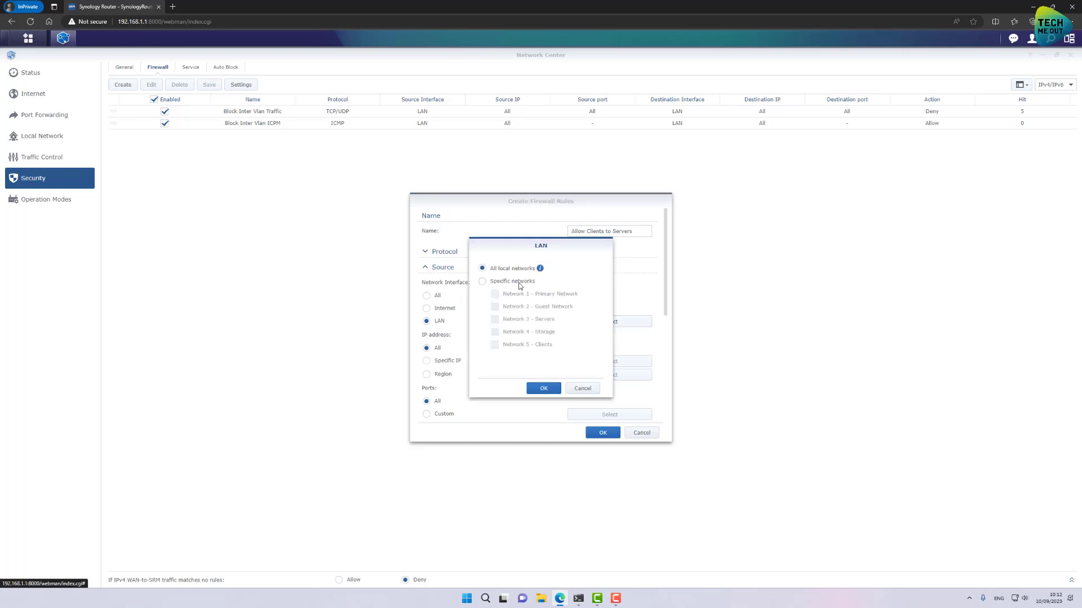
click(518, 282)
click(512, 345)
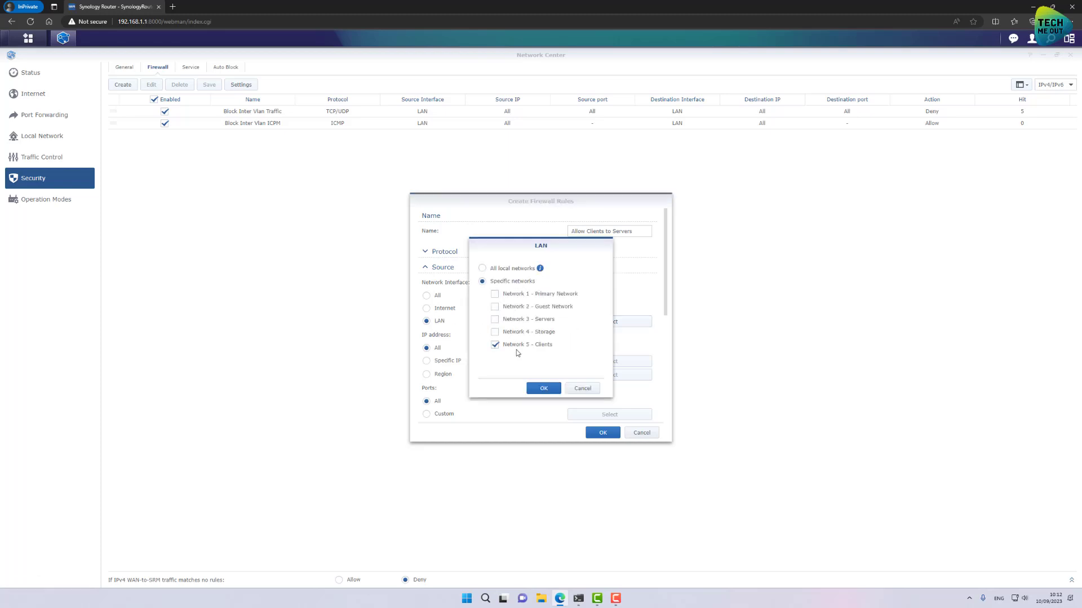
click(544, 389)
scroll(513, 373, down, 3)
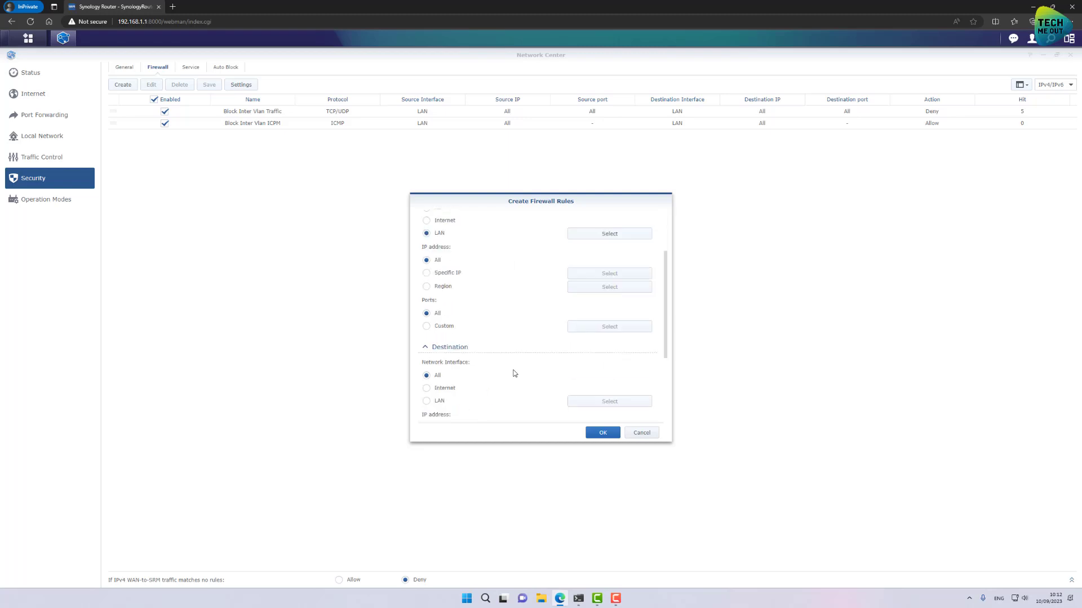
click(435, 356)
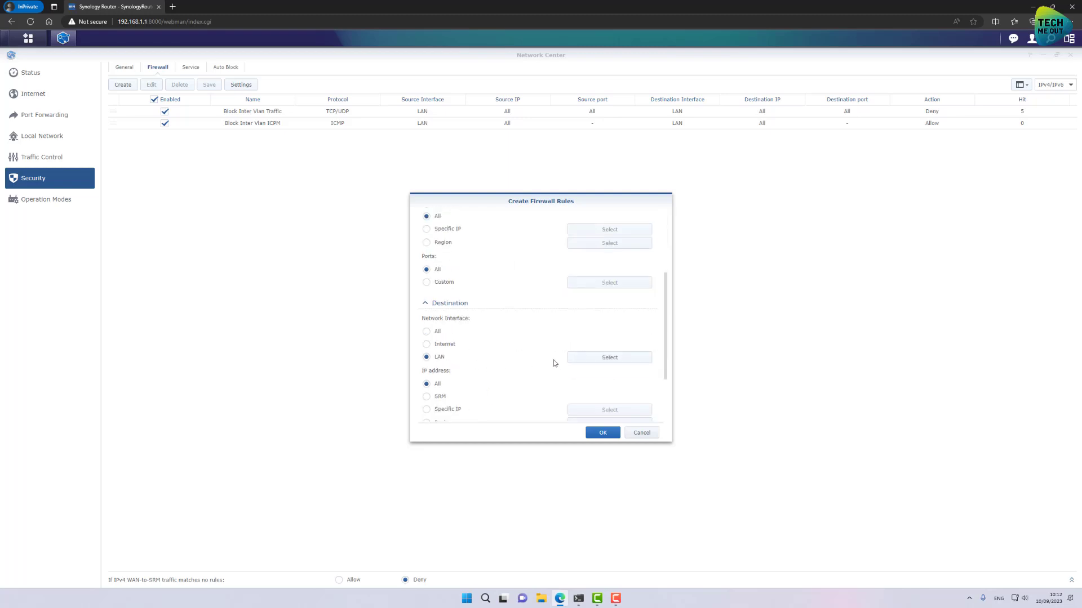
click(591, 361)
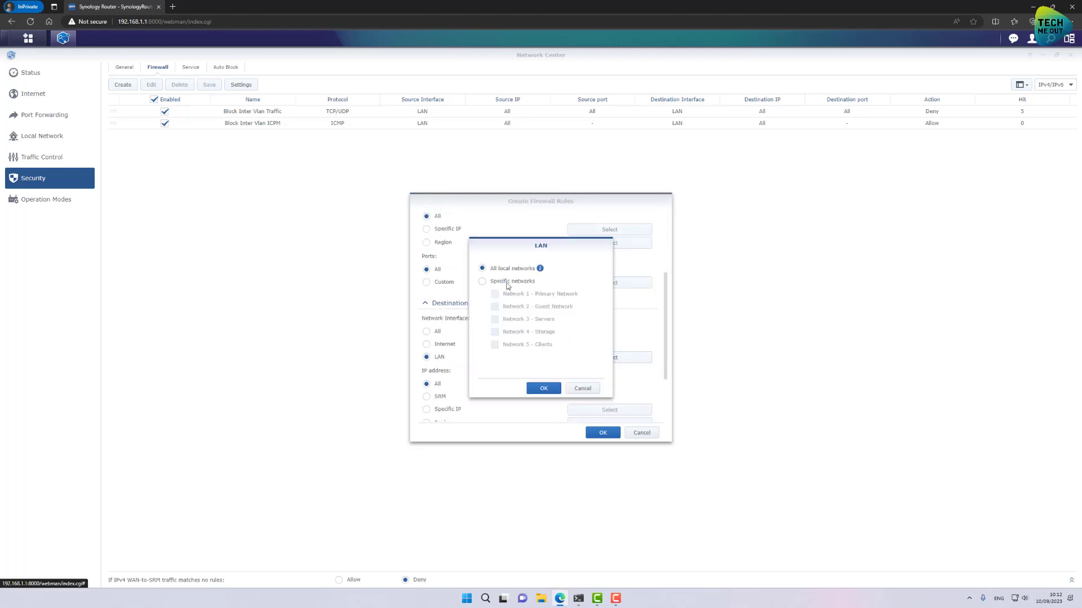
click(510, 321)
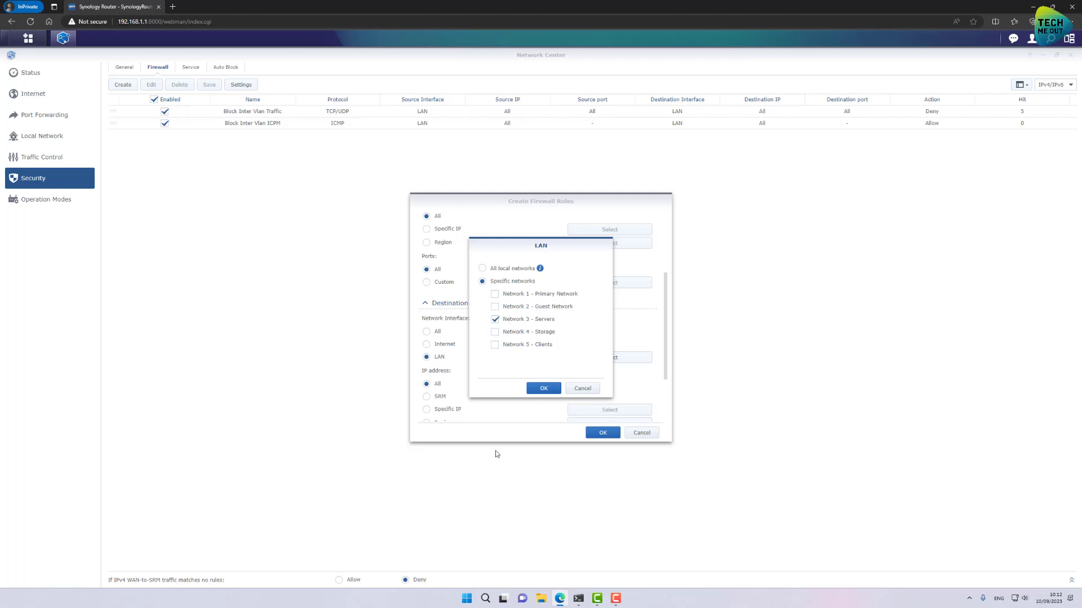
click(537, 391)
scroll(536, 395, down, 4)
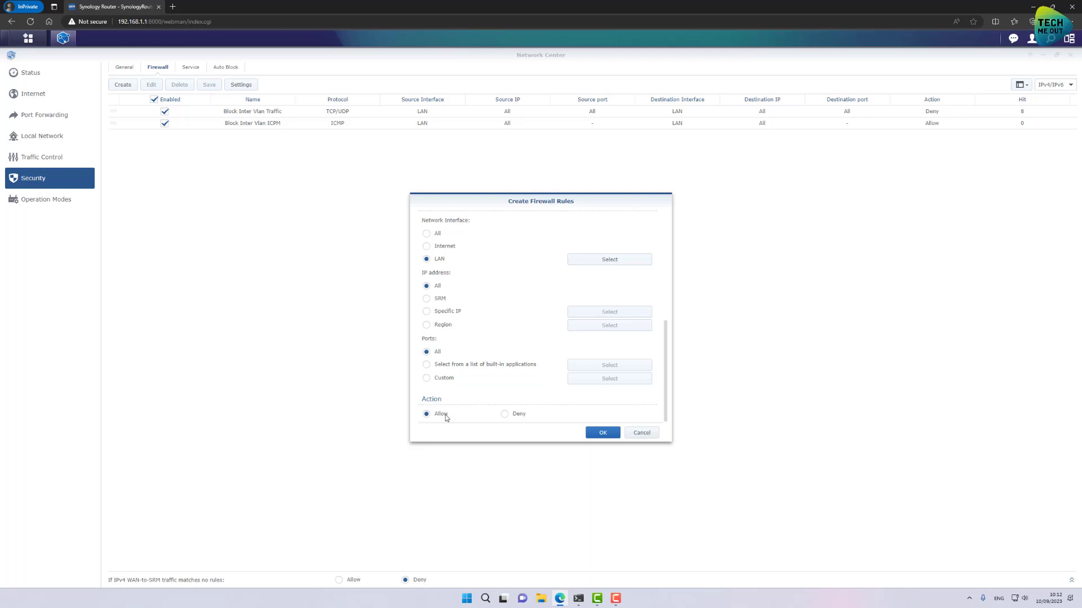
click(596, 434)
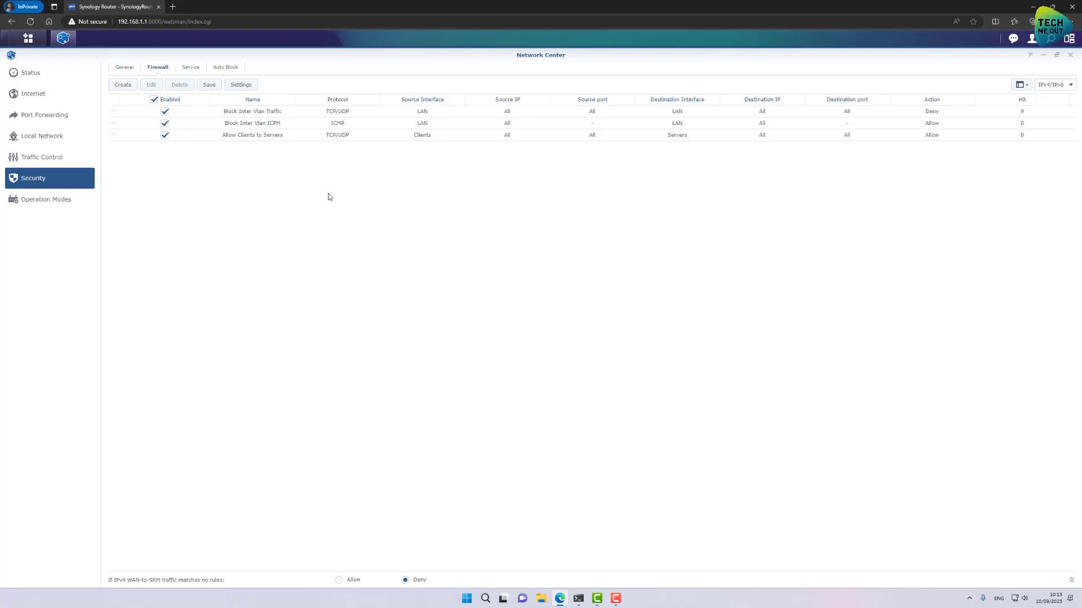
Change the Block Inter Vlan ICPM rule's action to Deny and save the three rules.
click(304, 125)
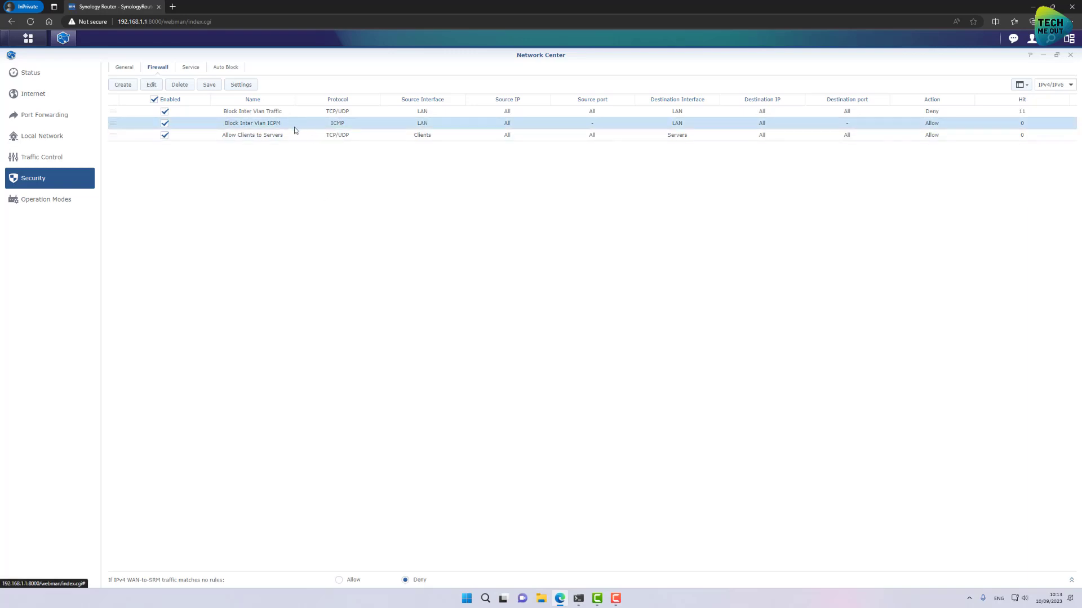
click(151, 84)
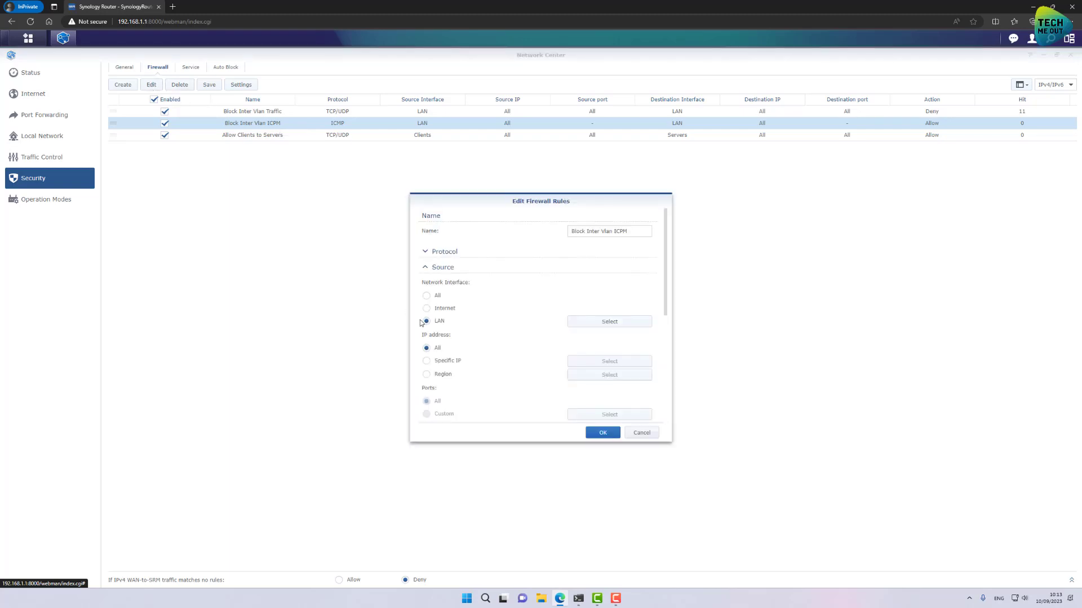
scroll(488, 324, down, 5)
scroll(491, 330, down, 3)
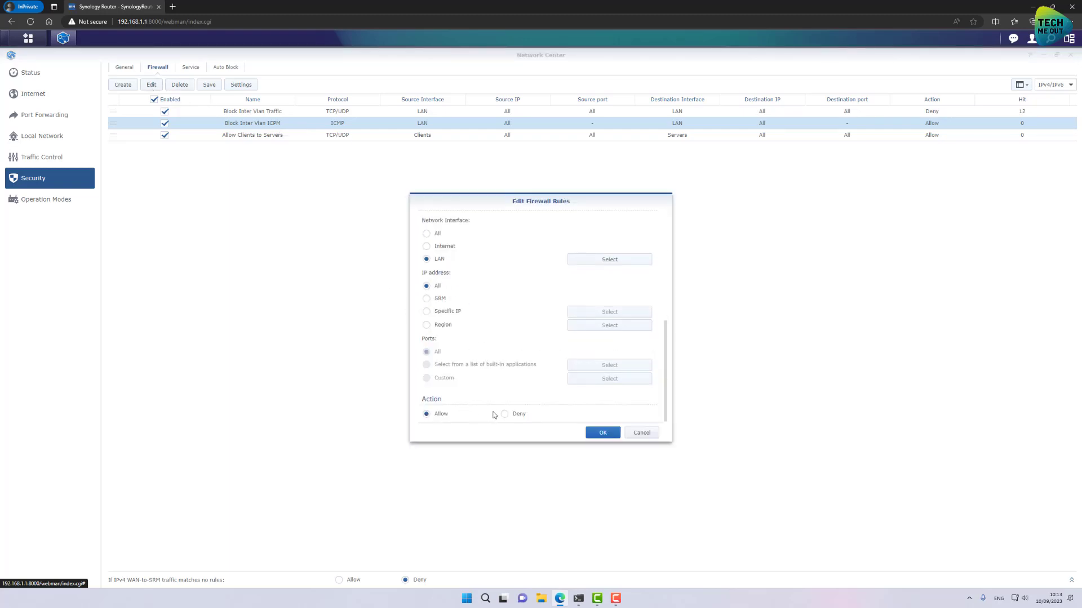
click(506, 414)
click(601, 433)
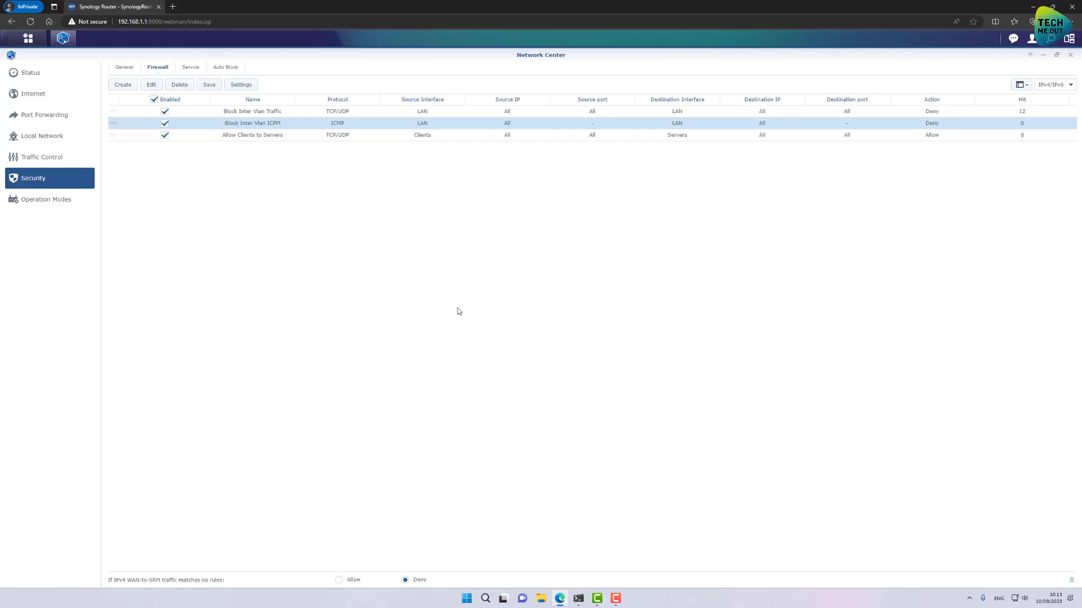
click(209, 85)
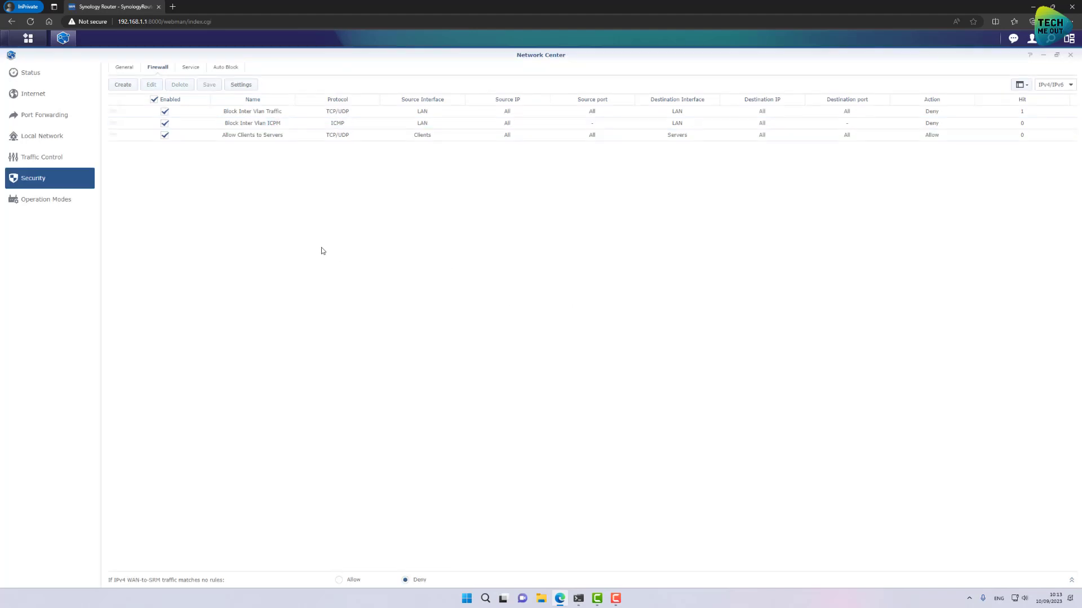
Check the DHCP client addresses of the Clients device and homeassistant server, then switch to PowerShell.
click(52, 142)
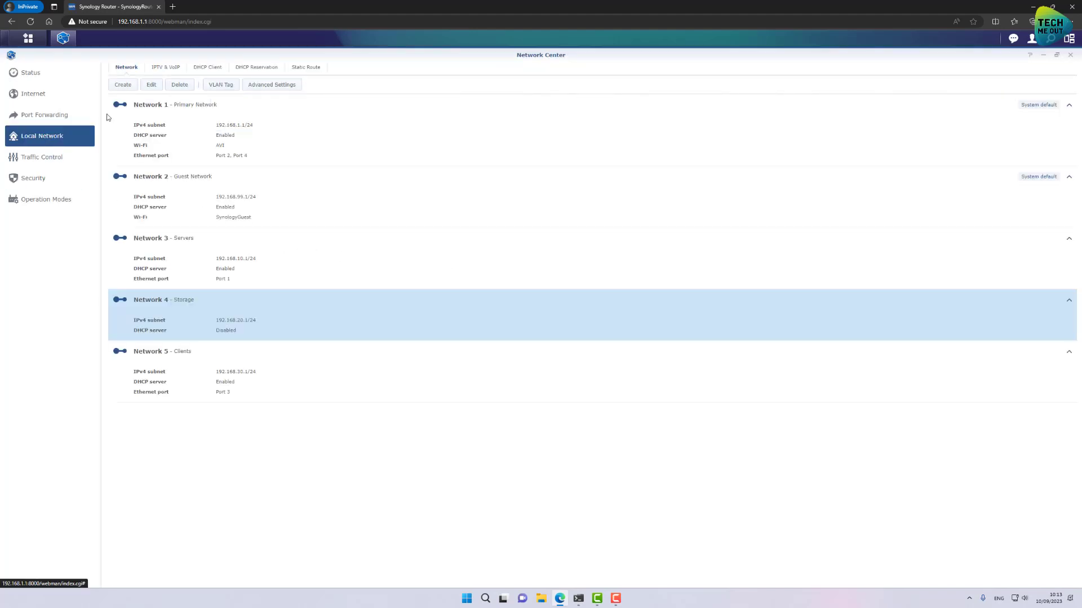
click(205, 70)
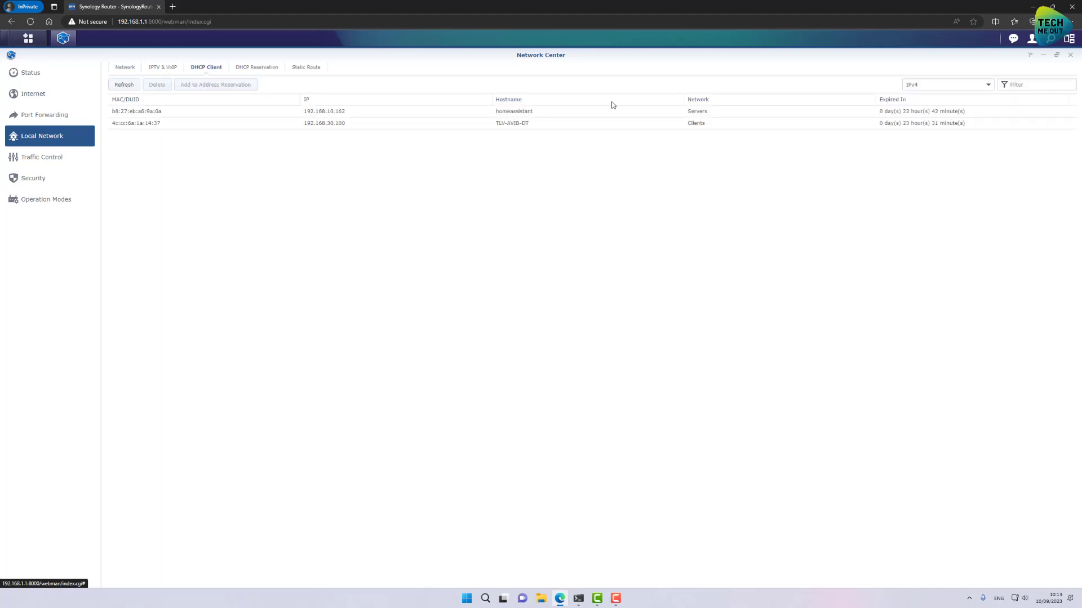
click(329, 125)
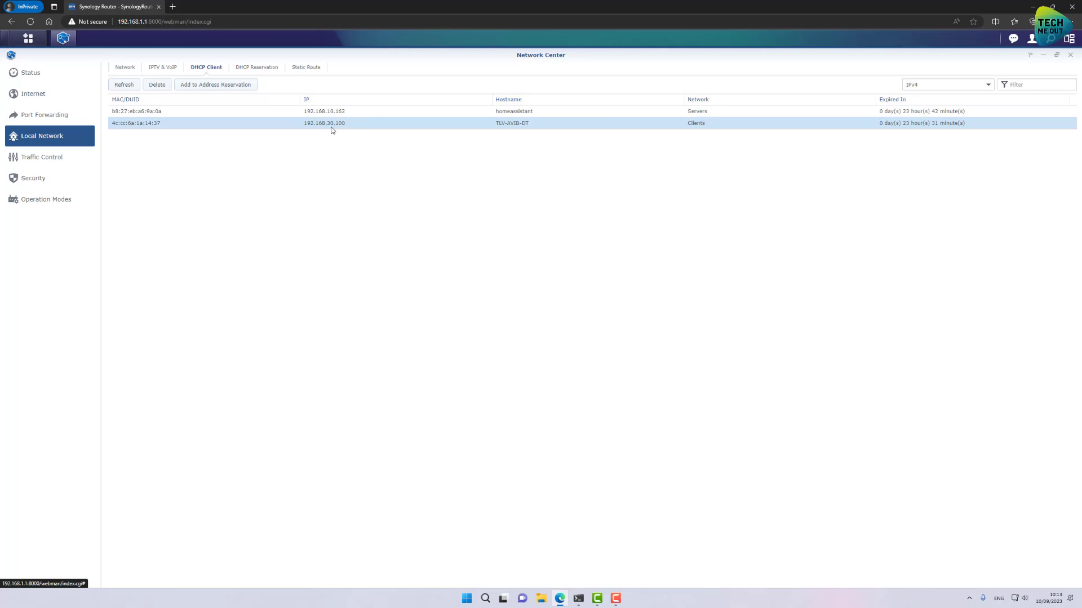
click(335, 114)
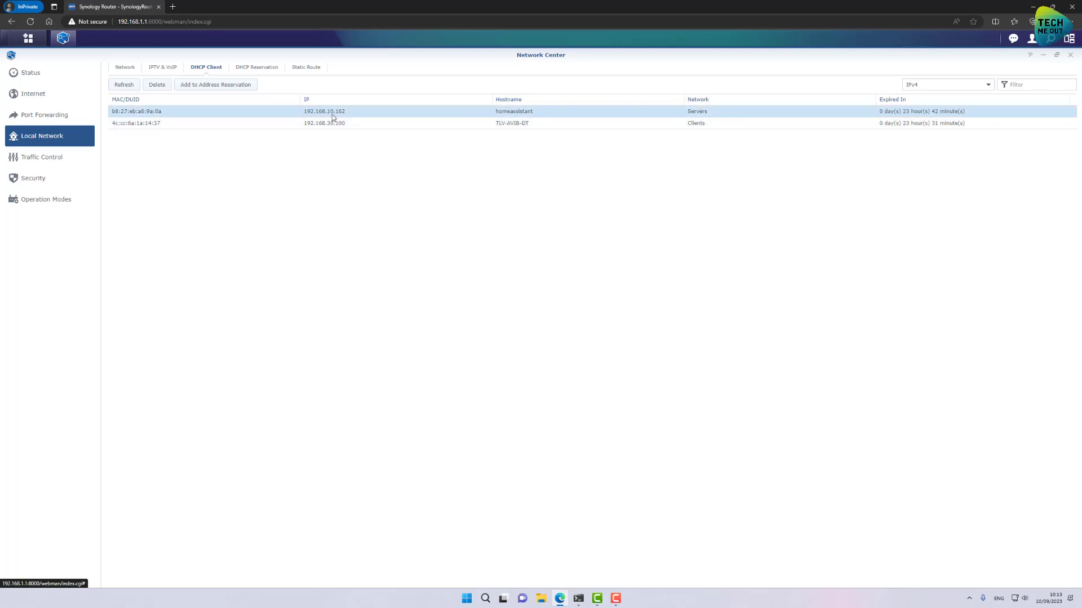
click(579, 598)
Ping 192.168.10.162 and stop it after both requests time out with 100% loss.
text(ping )
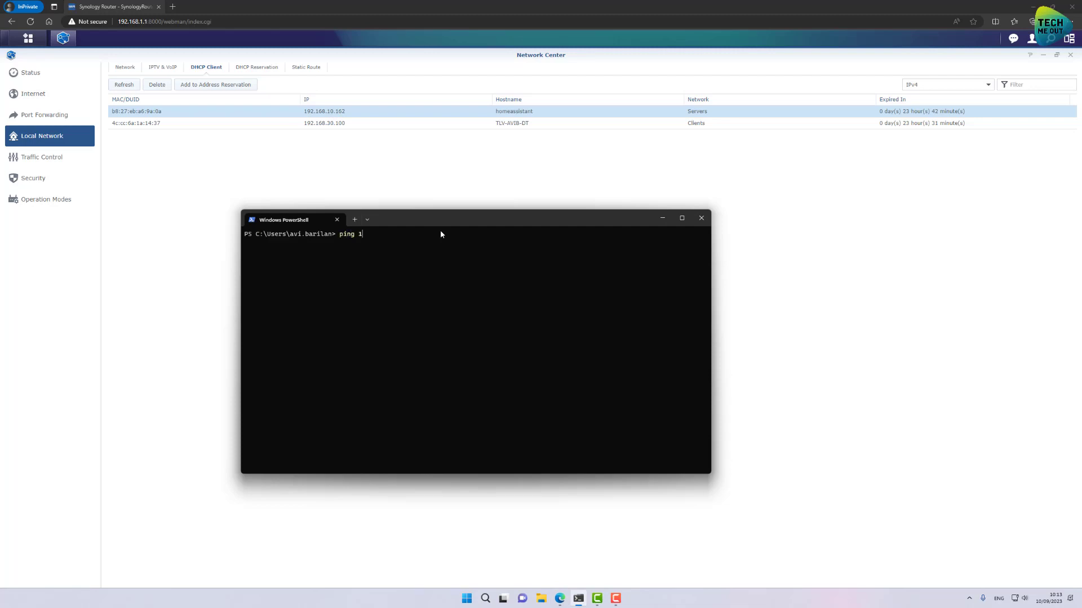
text(192.168.10.162)
key(Return)
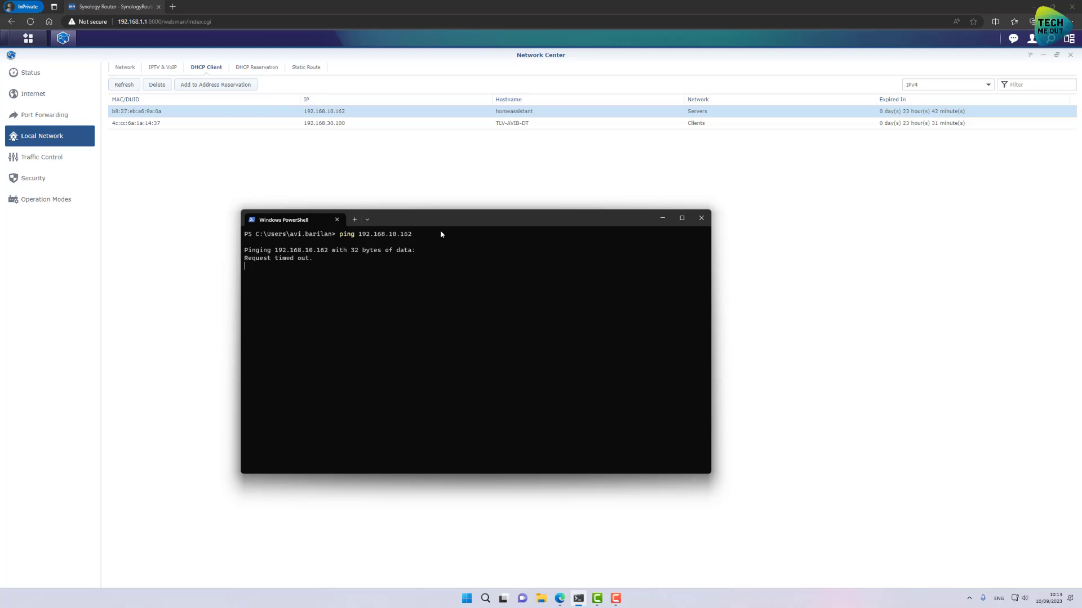
key(ctrl+c)
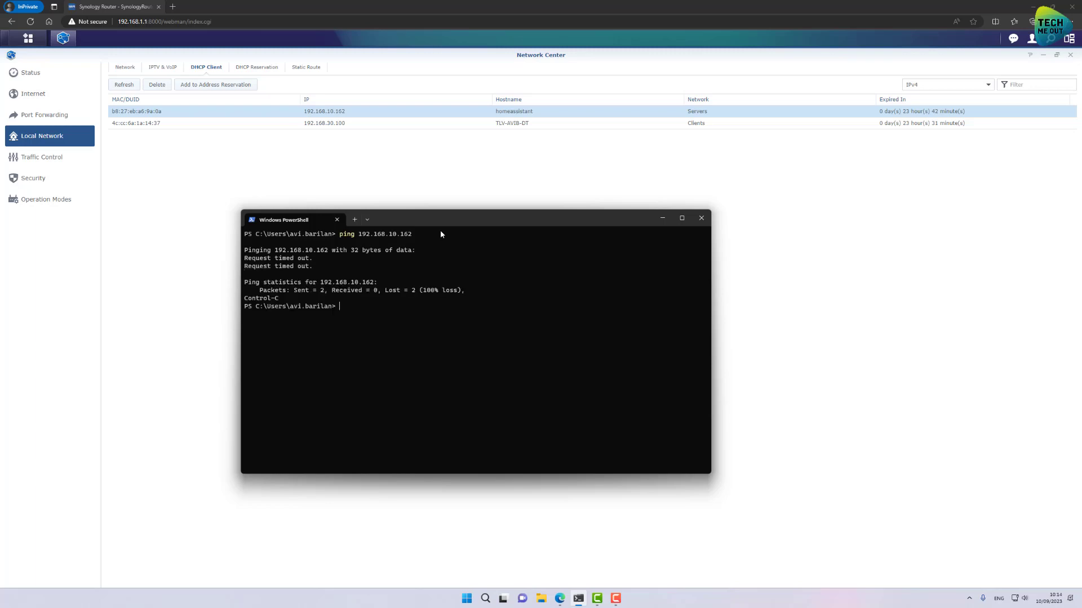
Start a new firewall rule named 'Allow Clients to Servers ICPM' with protocol ICMP.
click(32, 179)
click(160, 69)
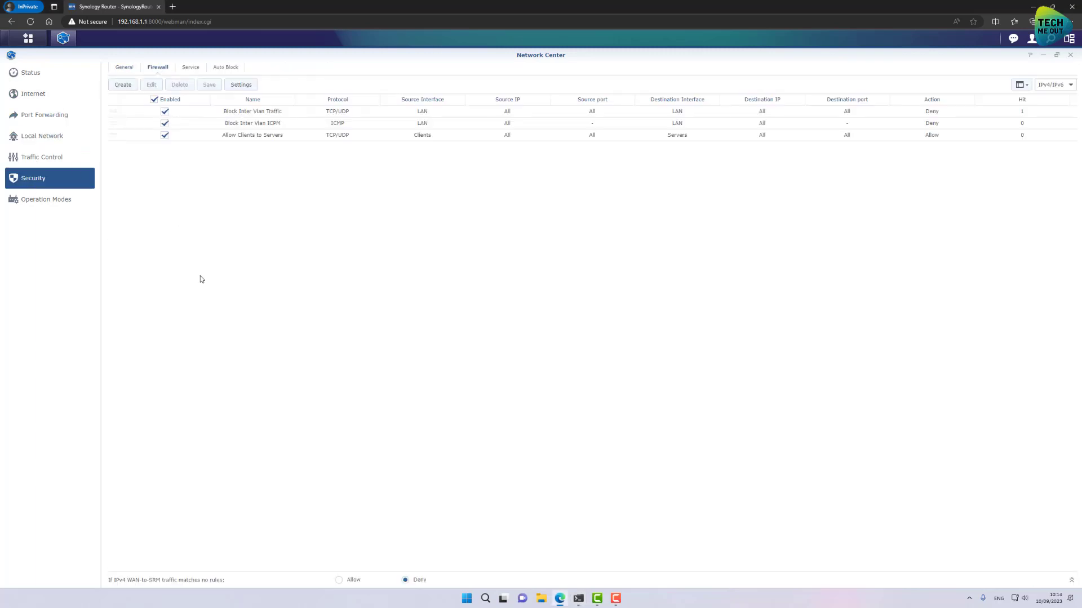
click(123, 84)
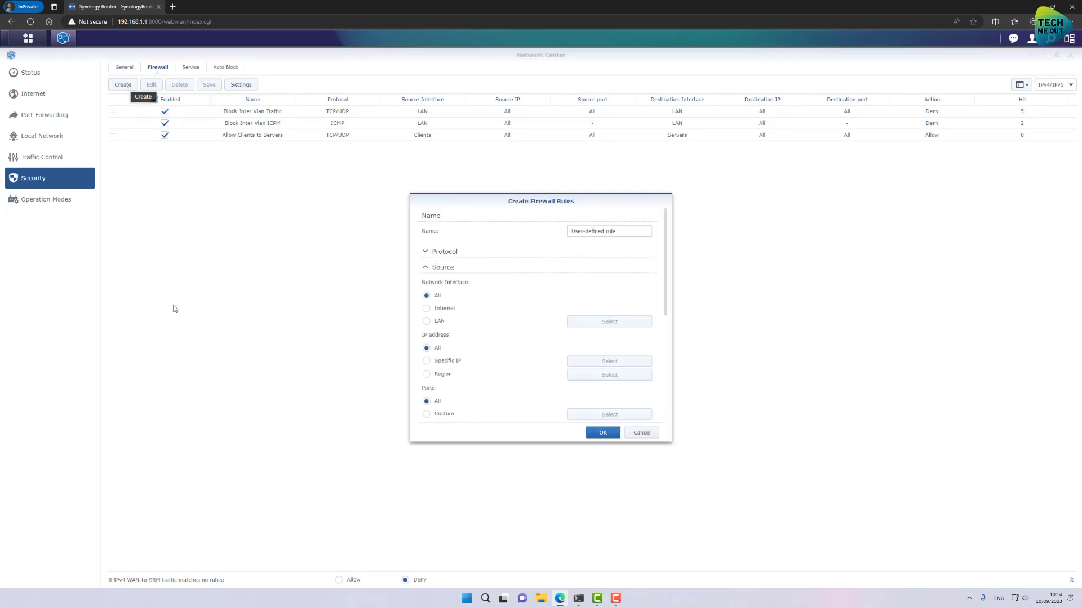
click(643, 231)
key(ctrl+a)
text(Allo)
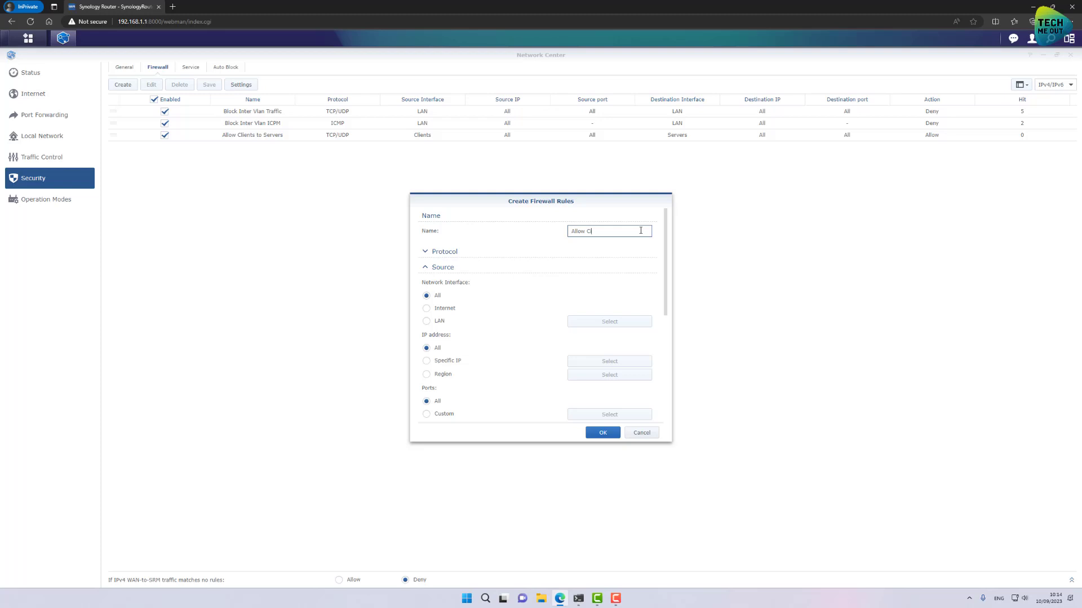
text(lients to Servers ICPM)
click(442, 252)
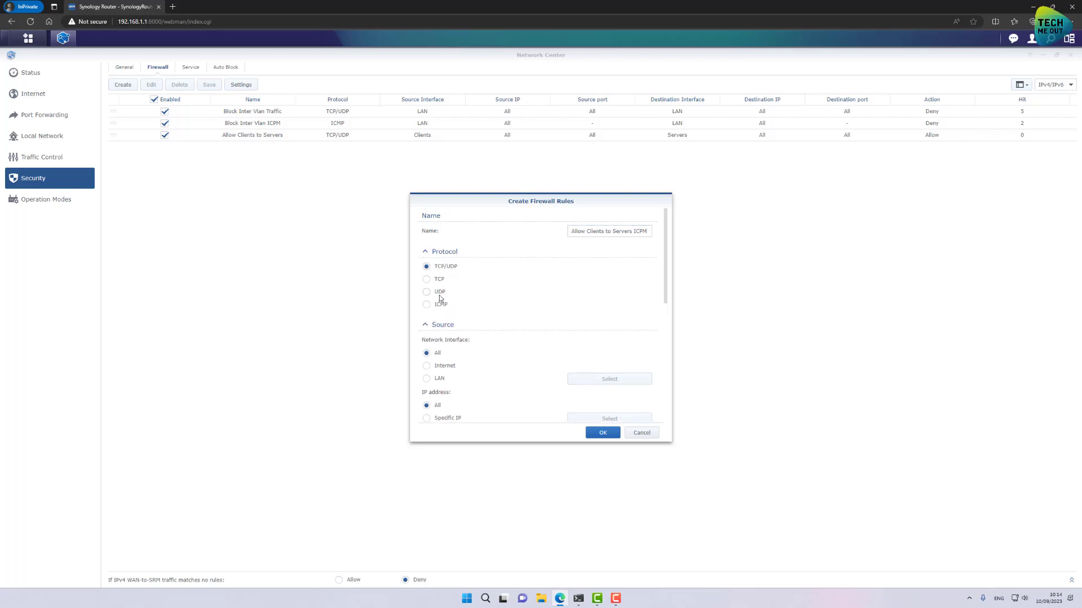
click(438, 305)
click(443, 252)
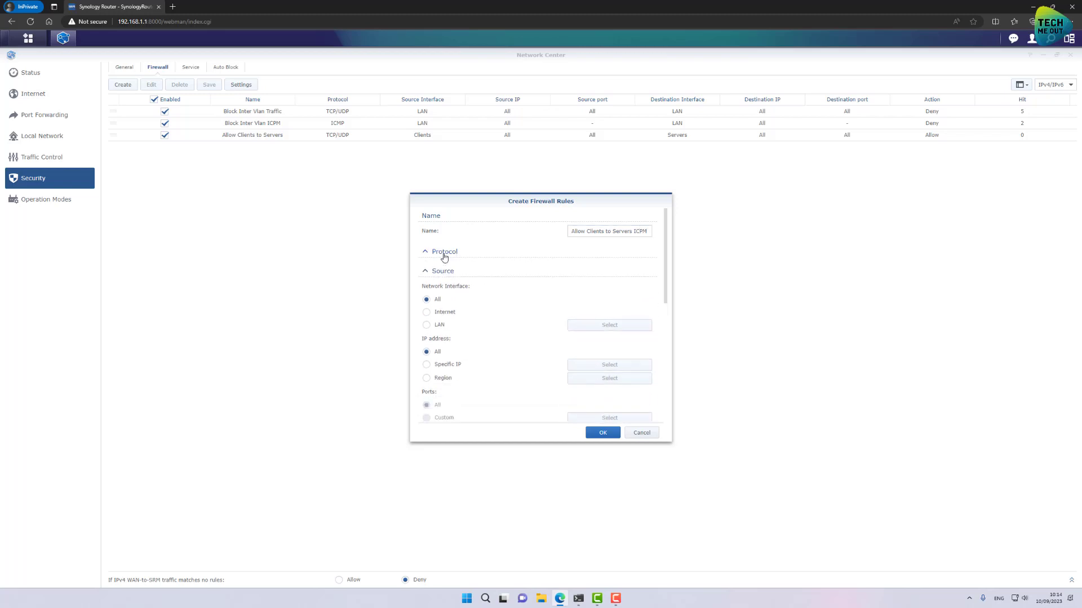
Restrict the rule's source to the LAN Clients network.
click(427, 321)
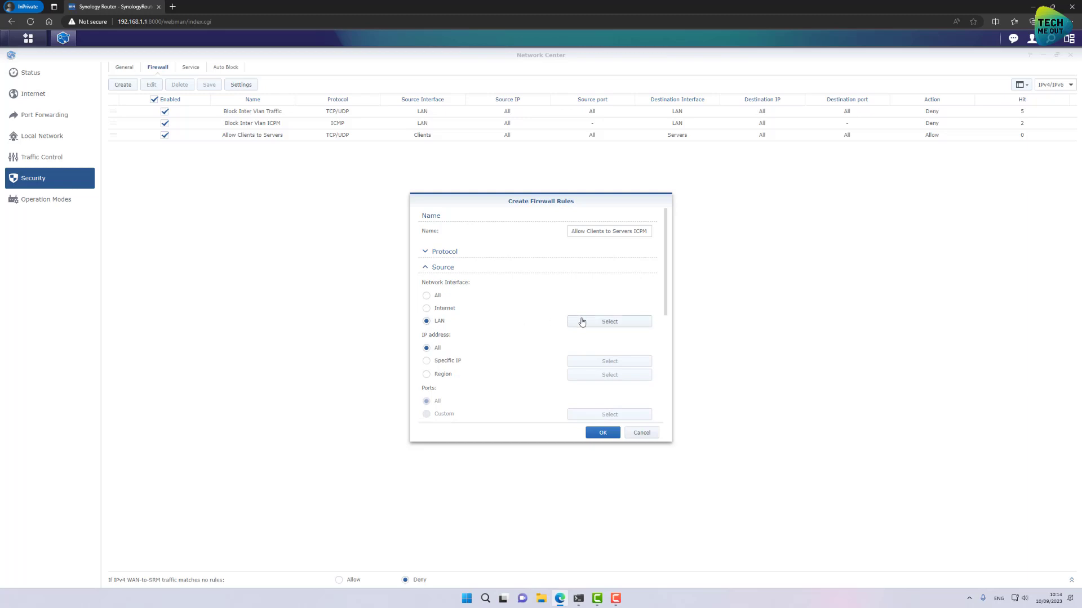
click(584, 324)
click(501, 281)
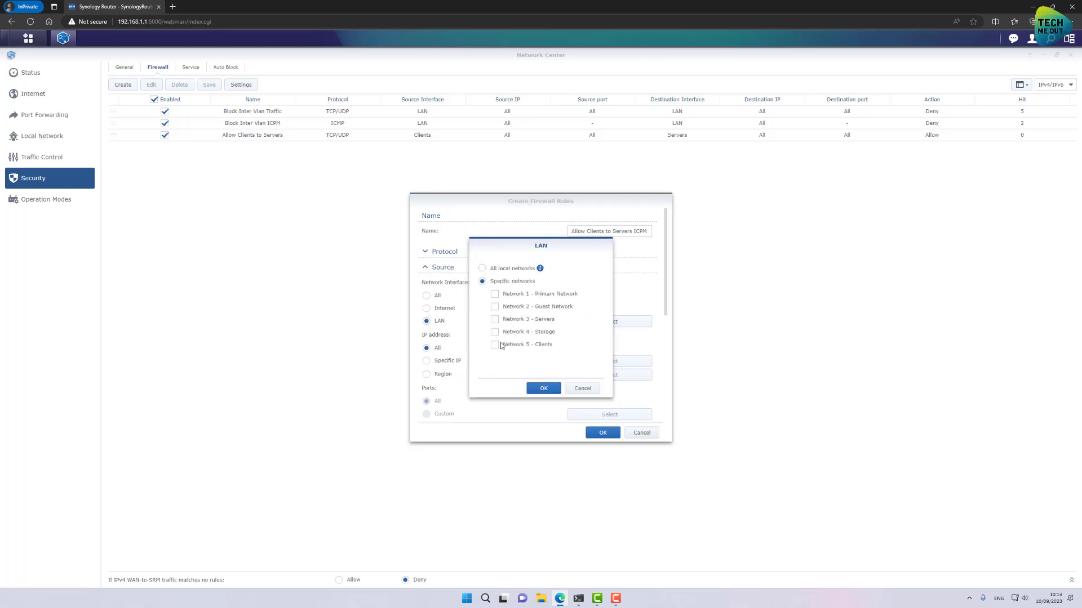
click(498, 345)
click(543, 388)
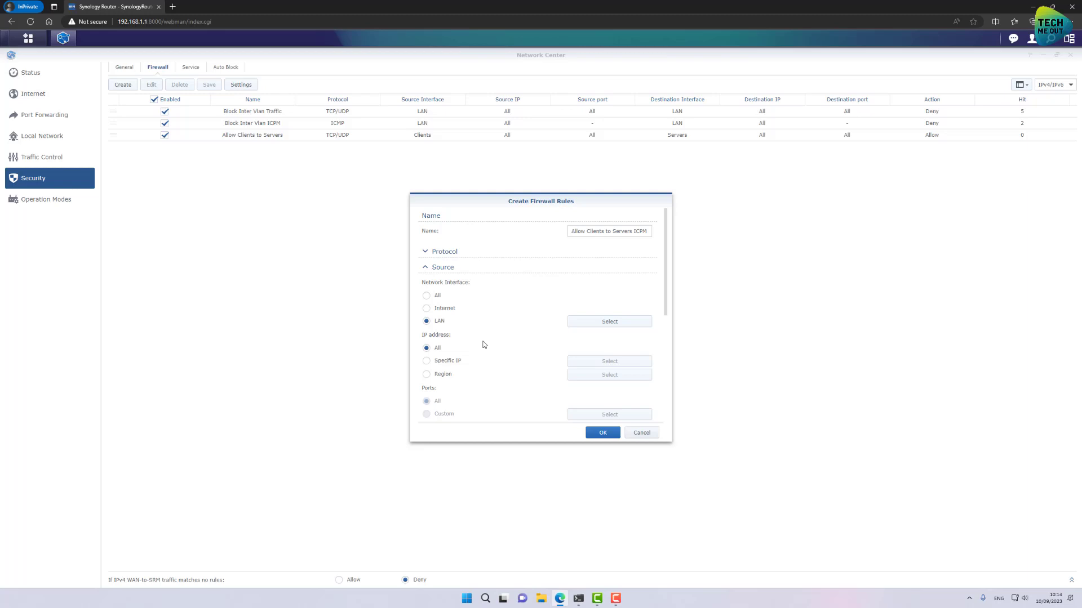
scroll(483, 344, down, 3)
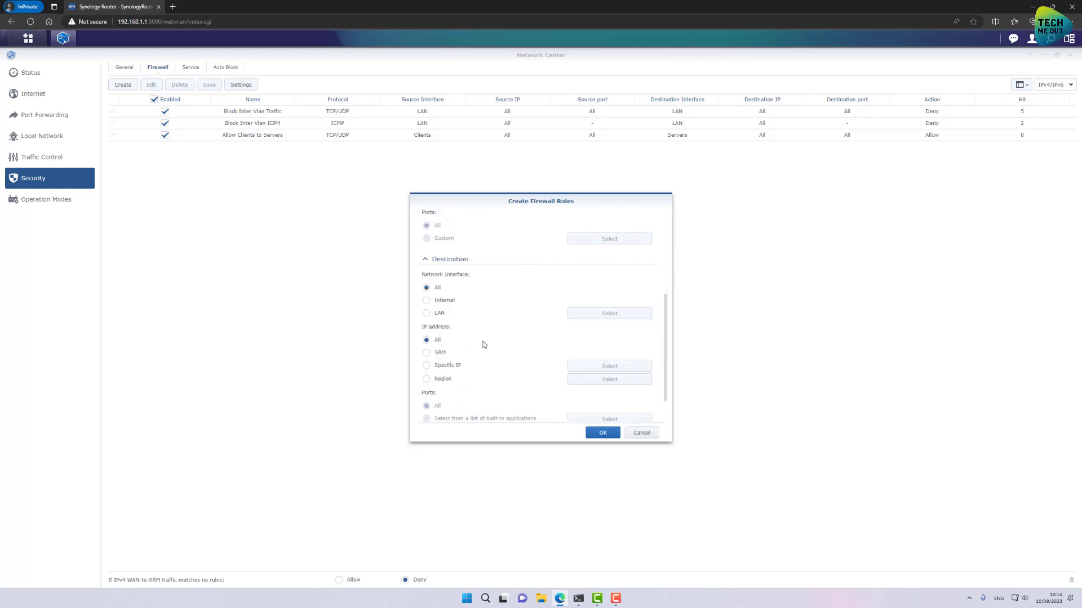
Set the destination to the LAN Servers network and add the rule with action Allow.
click(439, 313)
click(577, 313)
click(503, 281)
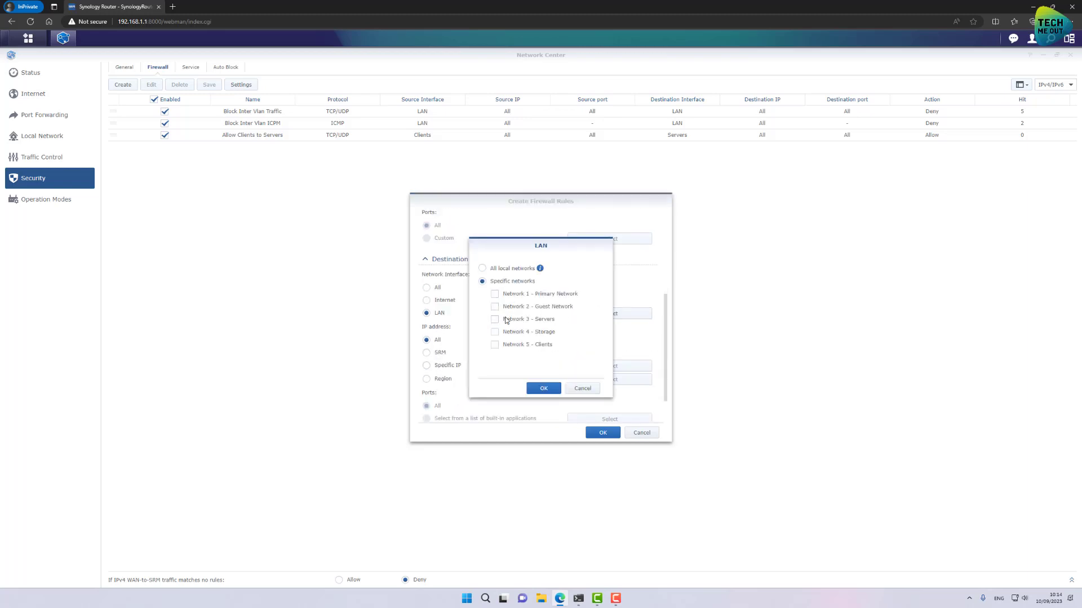
click(505, 319)
click(544, 388)
scroll(538, 394, down, 1)
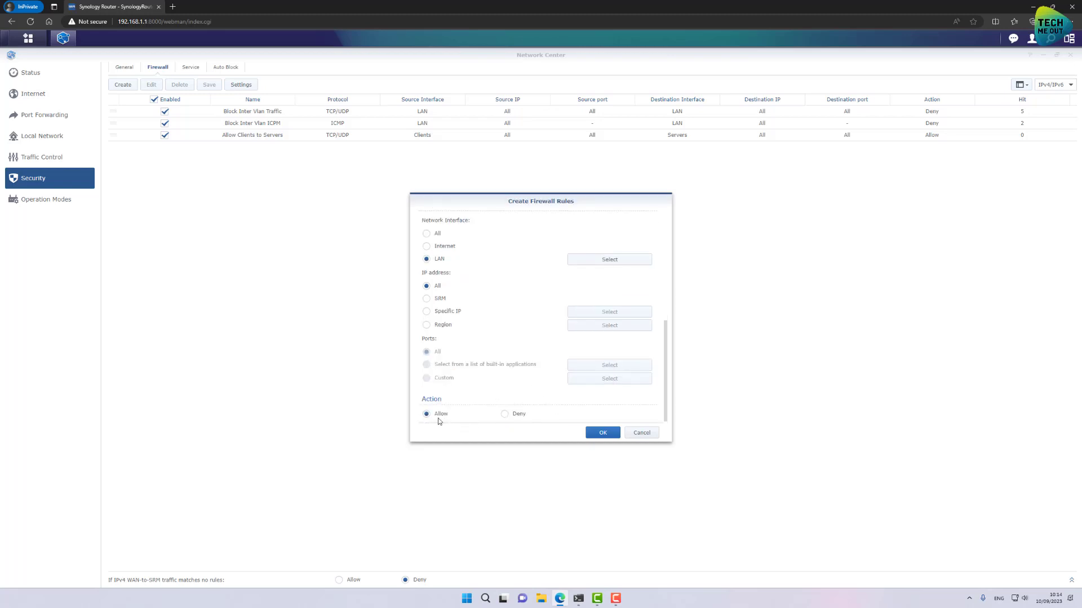
click(600, 436)
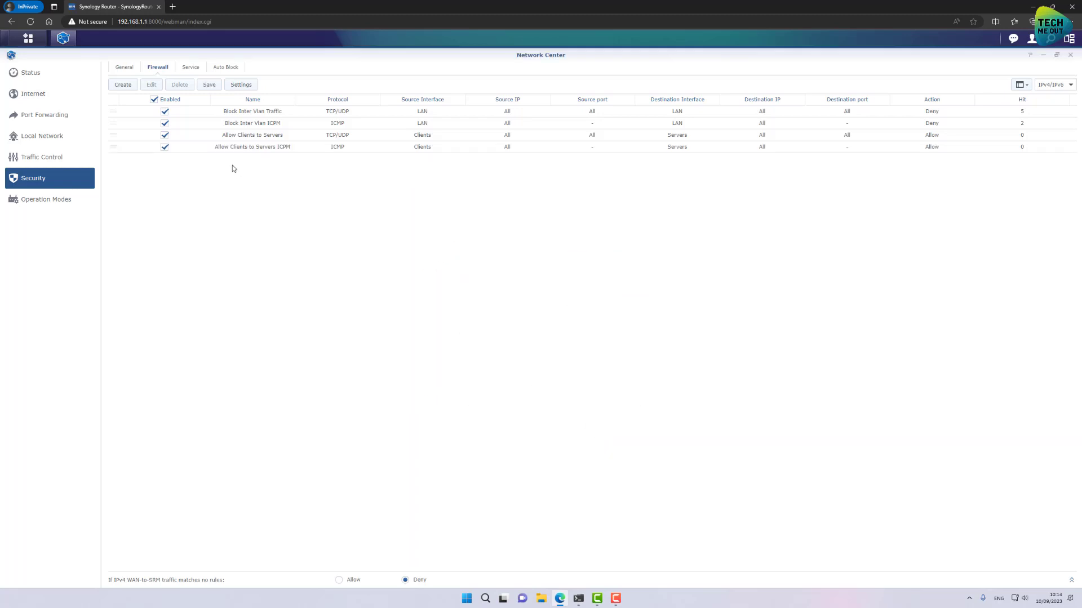
Save the firewall rules and rerun the ping to 192.168.10.162, which still gets 100% loss.
click(209, 86)
click(579, 598)
key(Up)
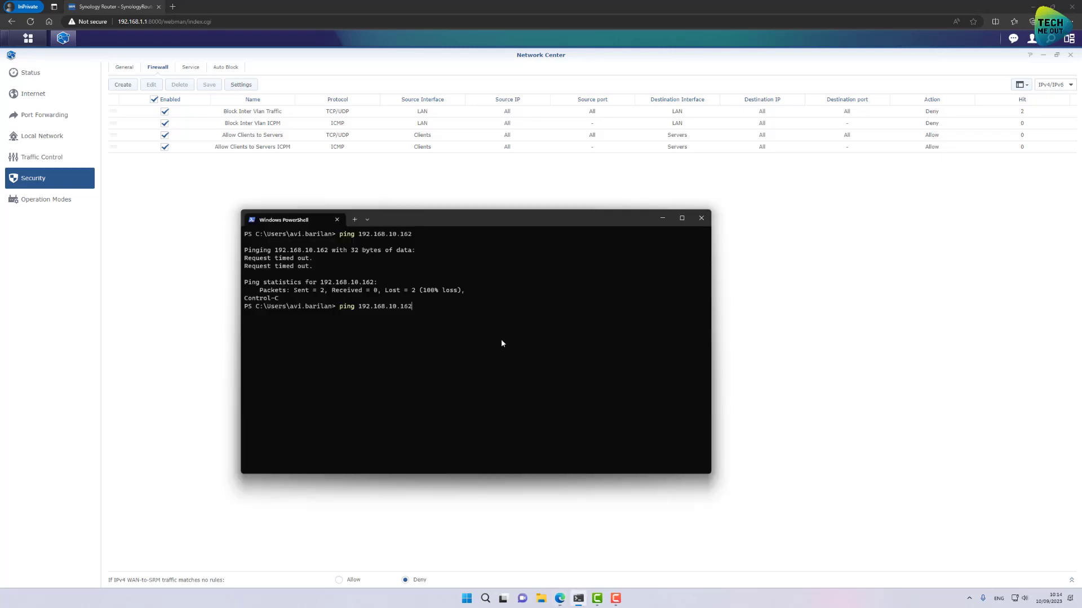
key(Return)
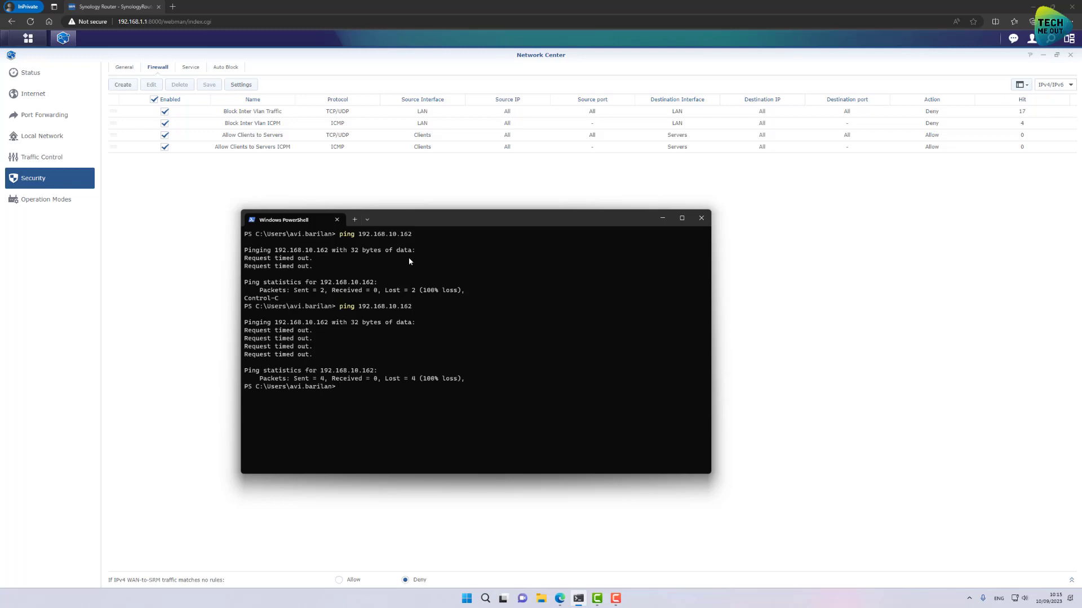
click(221, 211)
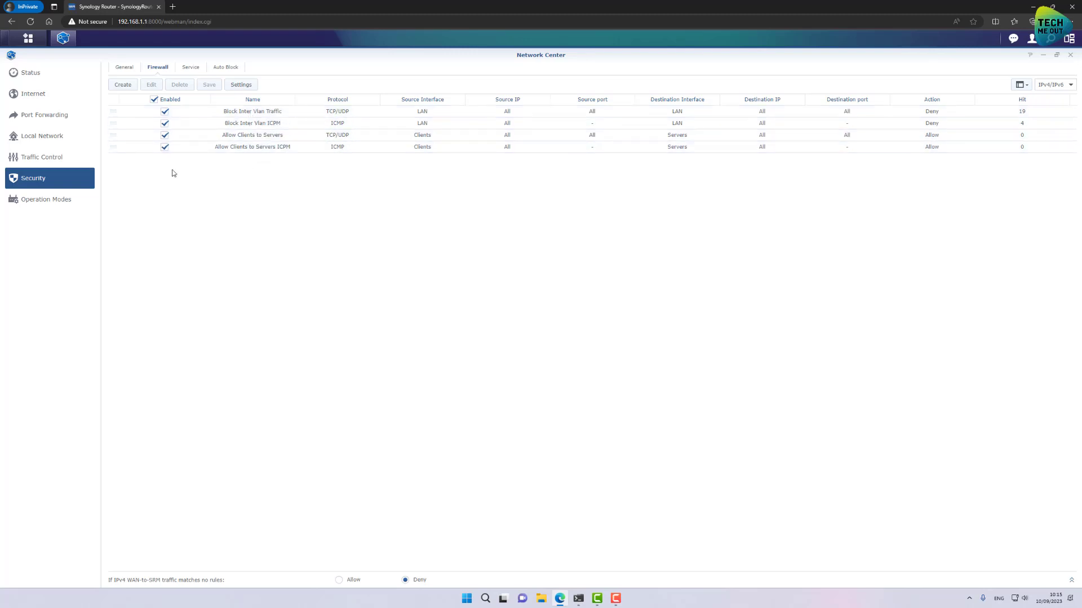
Move both Block Inter Vlan rules below the Allow rules, put Allow Clients to Servers ICPM on top, and save.
drag(114, 111, 113, 151)
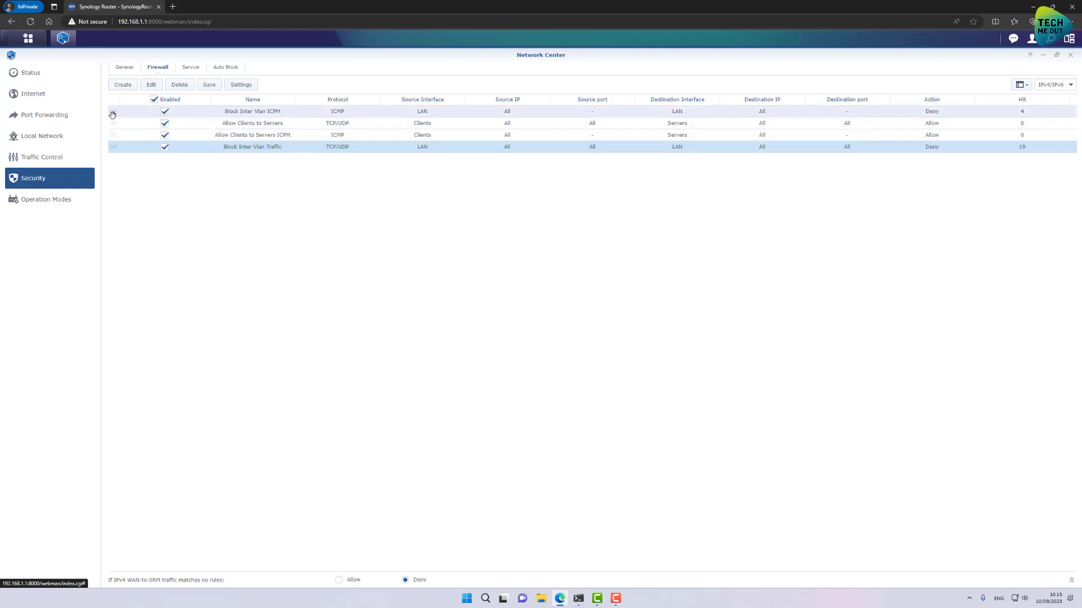
drag(113, 111, 113, 141)
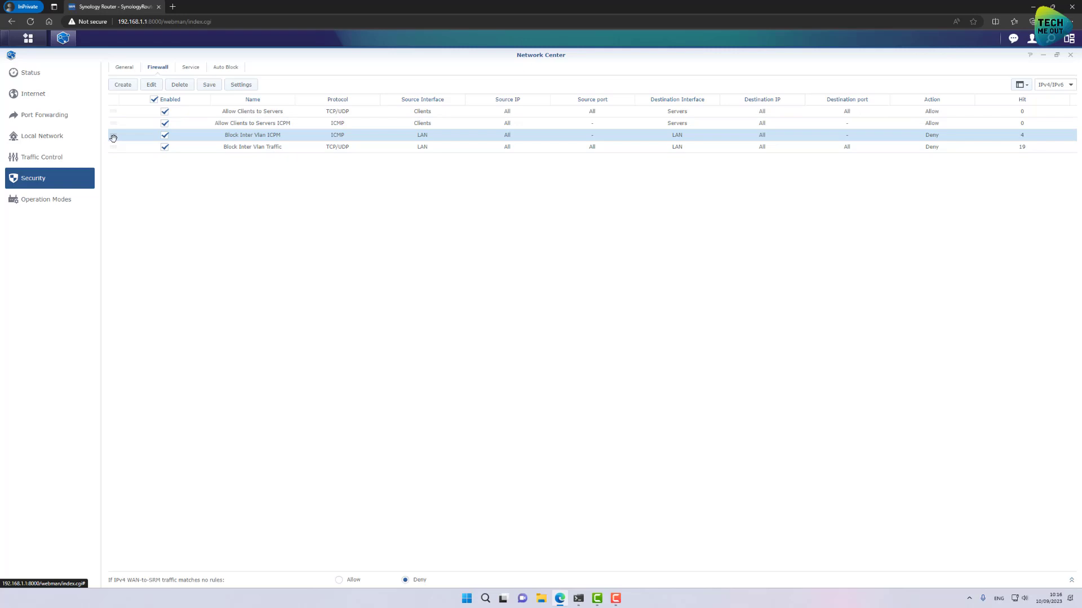
drag(114, 124, 113, 112)
click(164, 112)
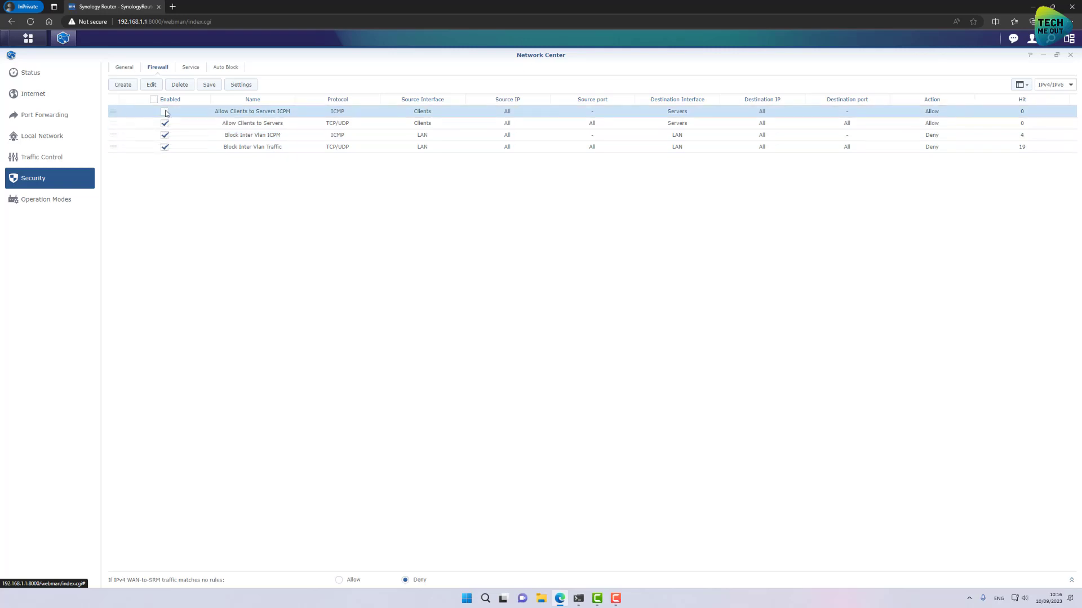
click(165, 113)
click(209, 85)
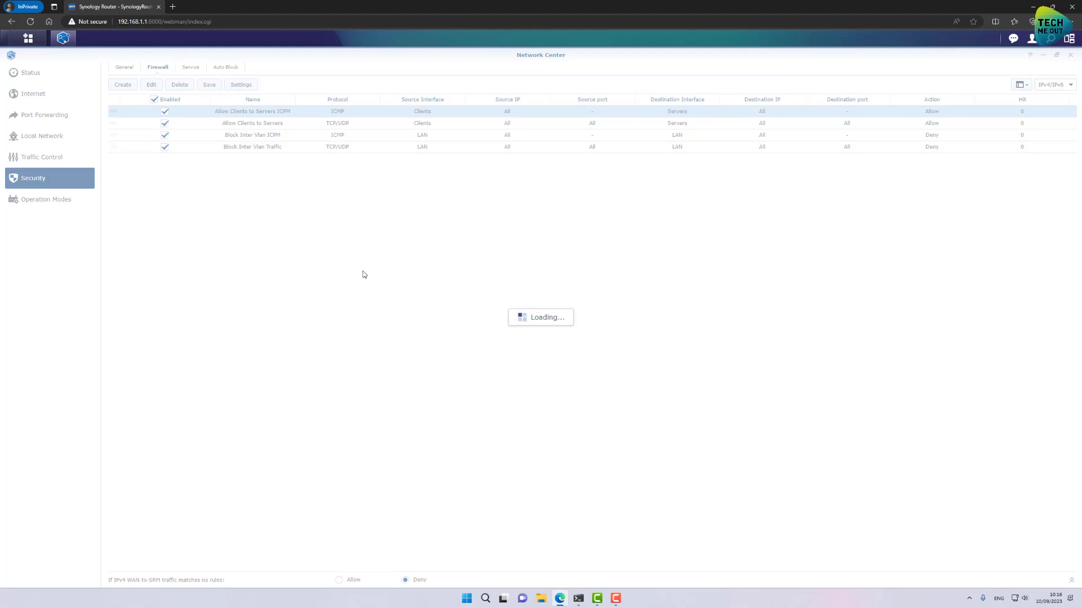
click(578, 598)
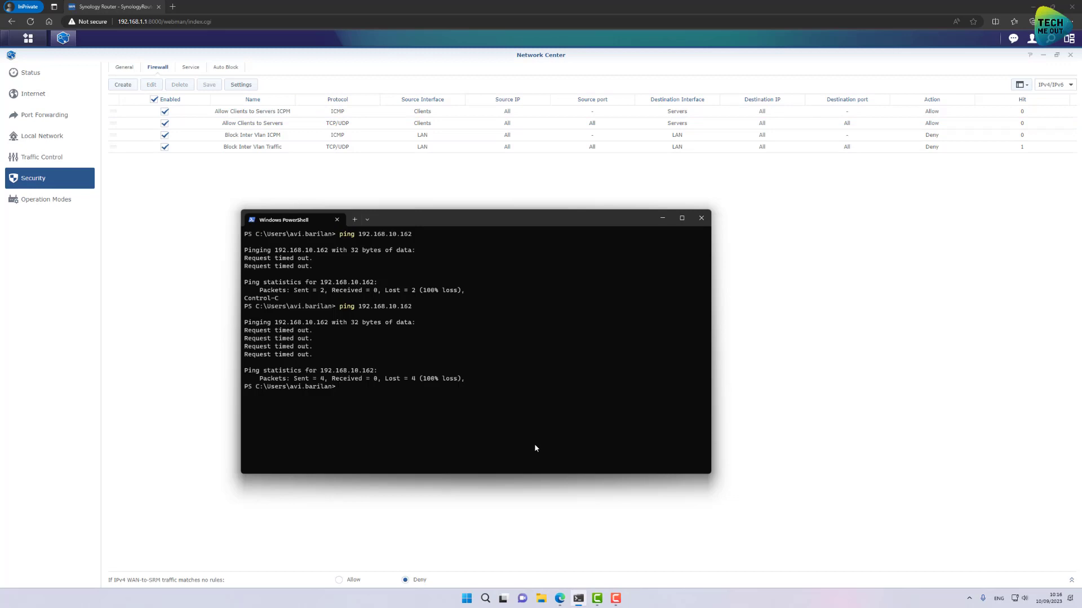
Rerun the ping to 192.168.10.162 and confirm 4 of 4 replies with 0% loss.
key(Up)
key(Return)
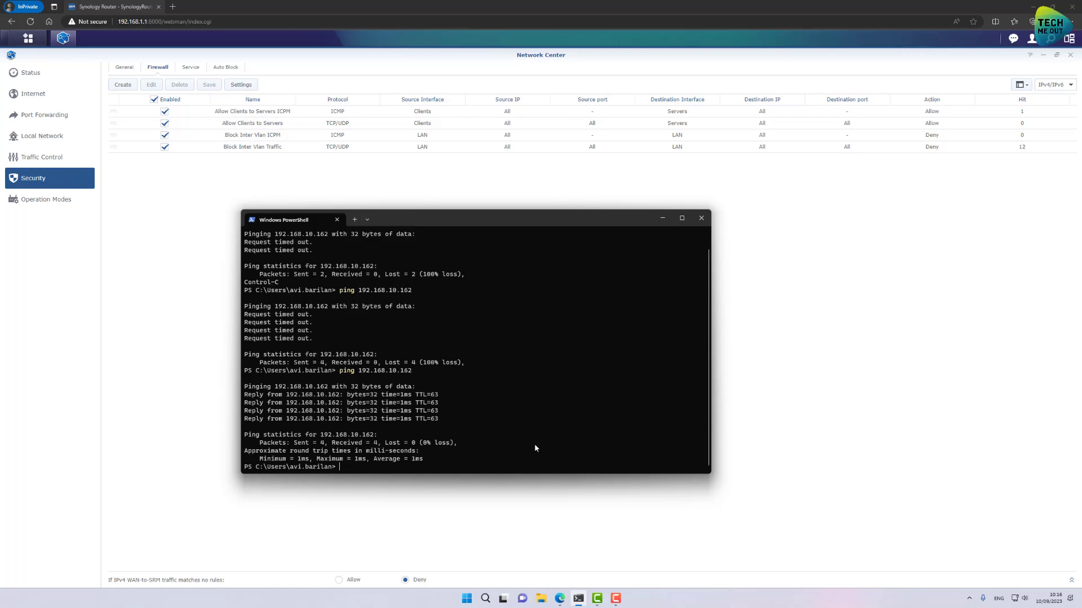
click(206, 186)
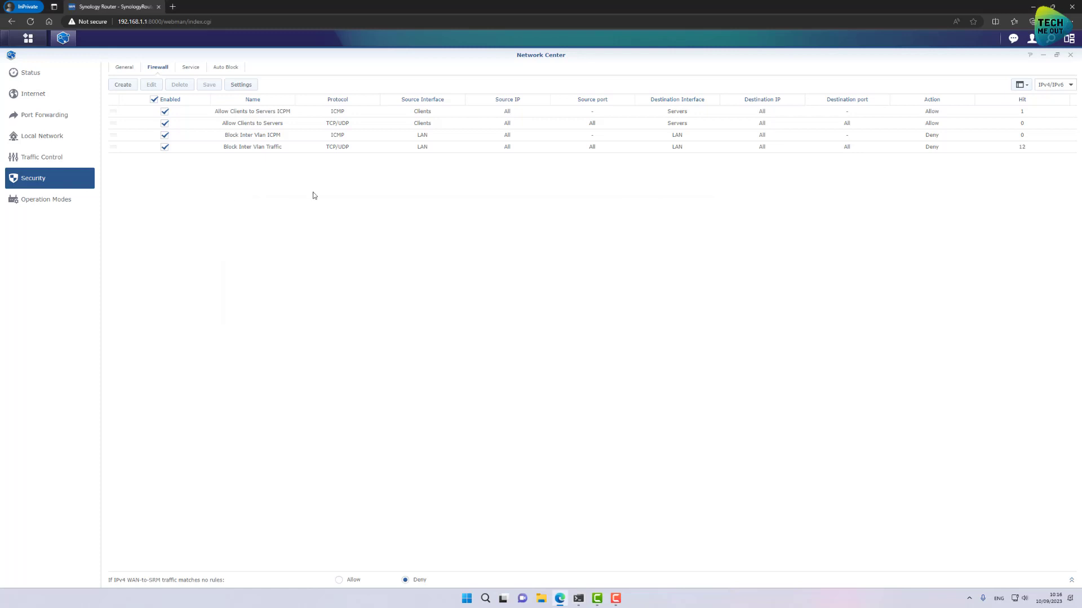
Create a new firewall rule named 'Allow Clients to Storage', keeping the TCP/UDP protocol.
click(127, 88)
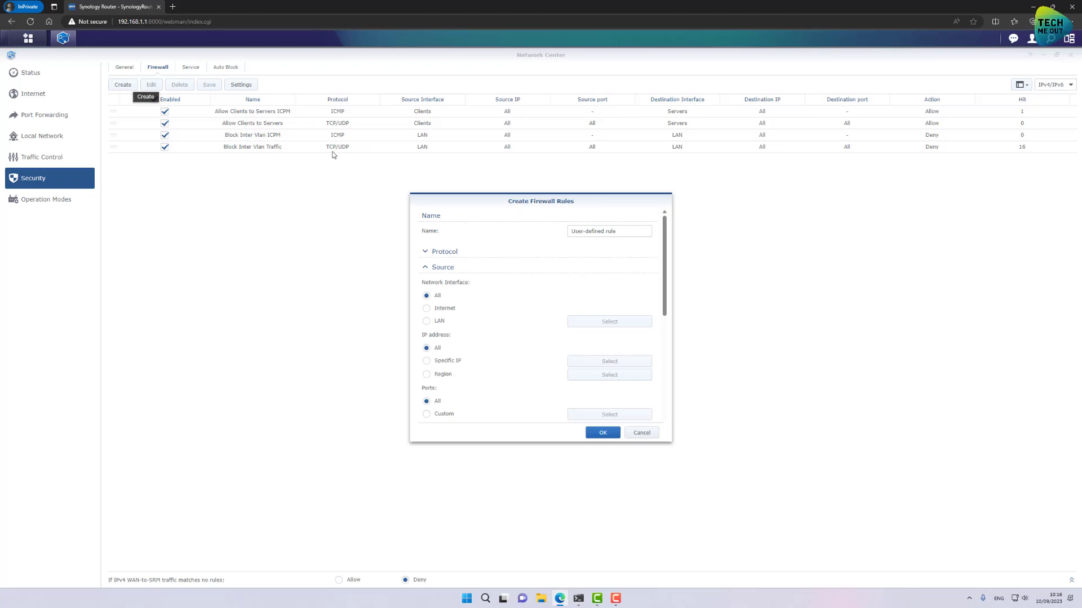
double_click(609, 231)
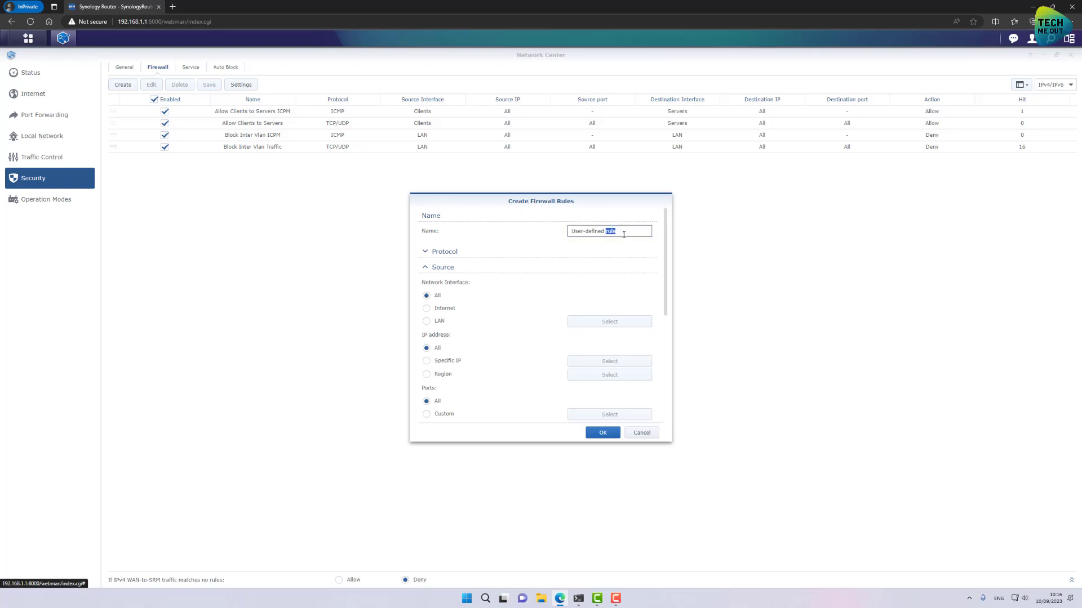
key(ctrl+a)
text(A)
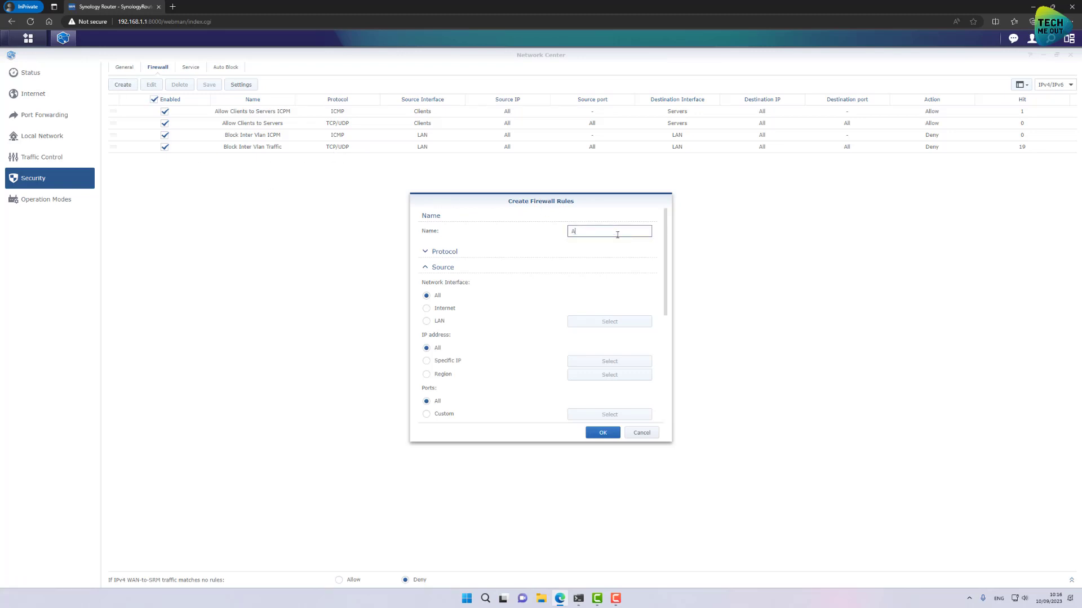
text(llow Clients to Storage)
click(458, 252)
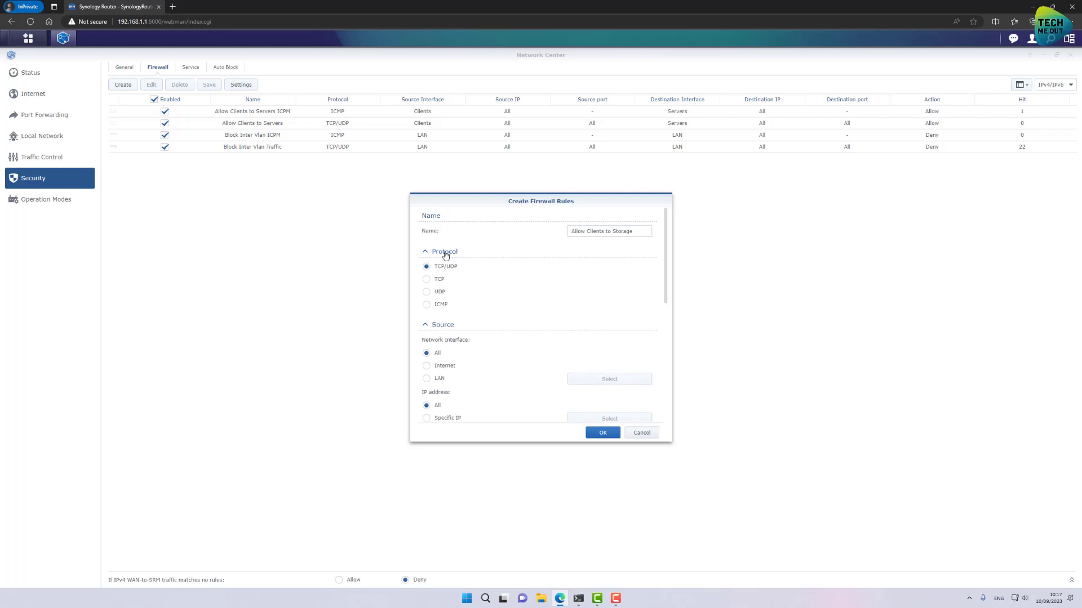
click(445, 251)
Set the rule's source to the LAN network Network 5 - Clients.
click(439, 323)
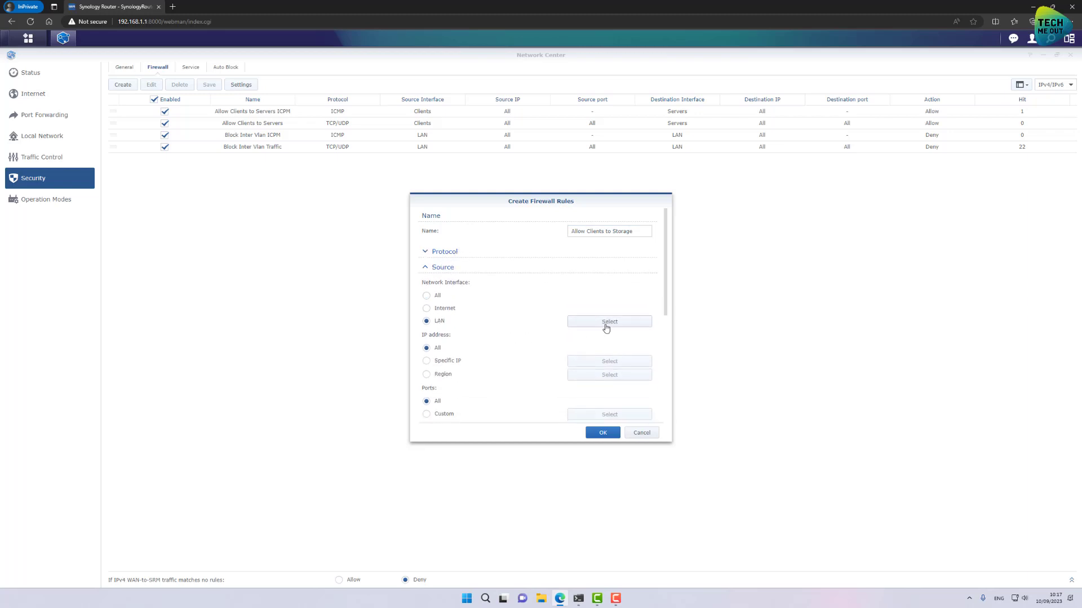
click(608, 323)
click(495, 283)
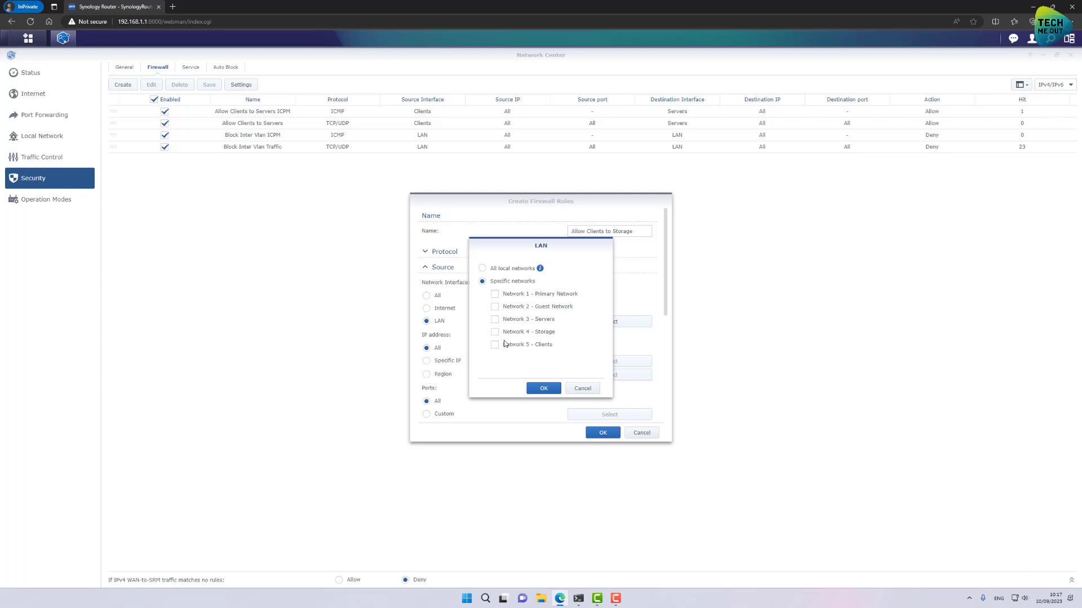
click(504, 344)
click(544, 389)
scroll(522, 382, down, 1)
scroll(522, 382, down, 2)
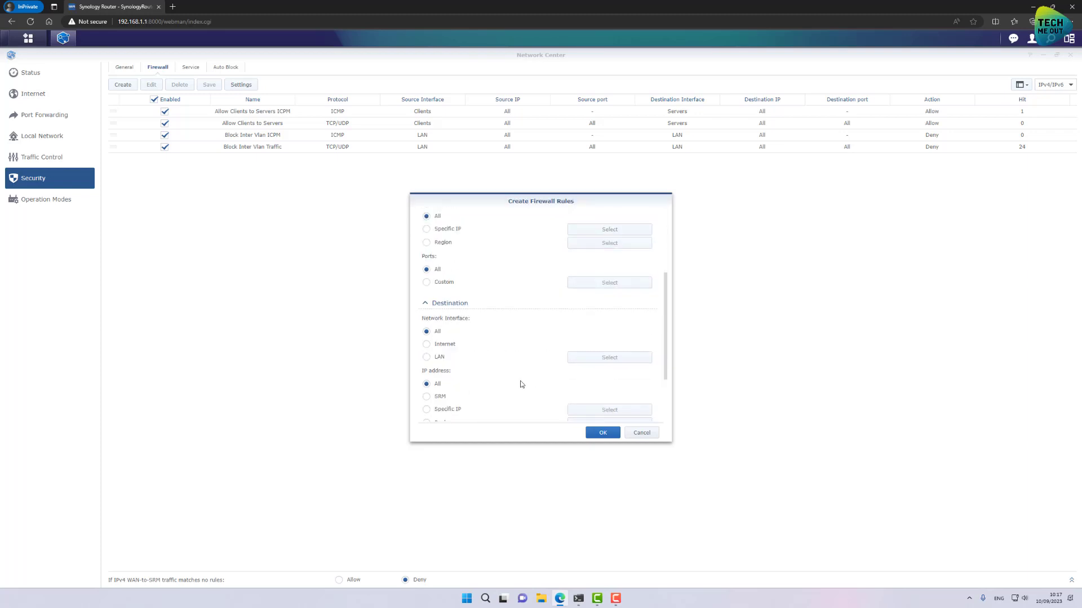
Set the destination to the LAN network Network 4 - Storage and create the rule.
click(438, 357)
click(612, 354)
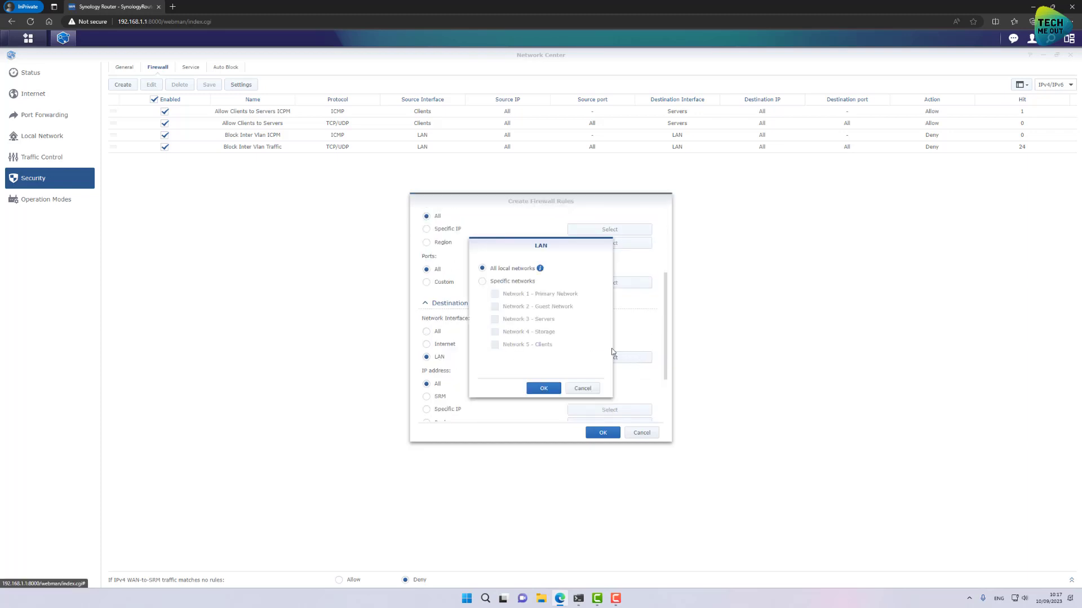
click(483, 281)
click(495, 332)
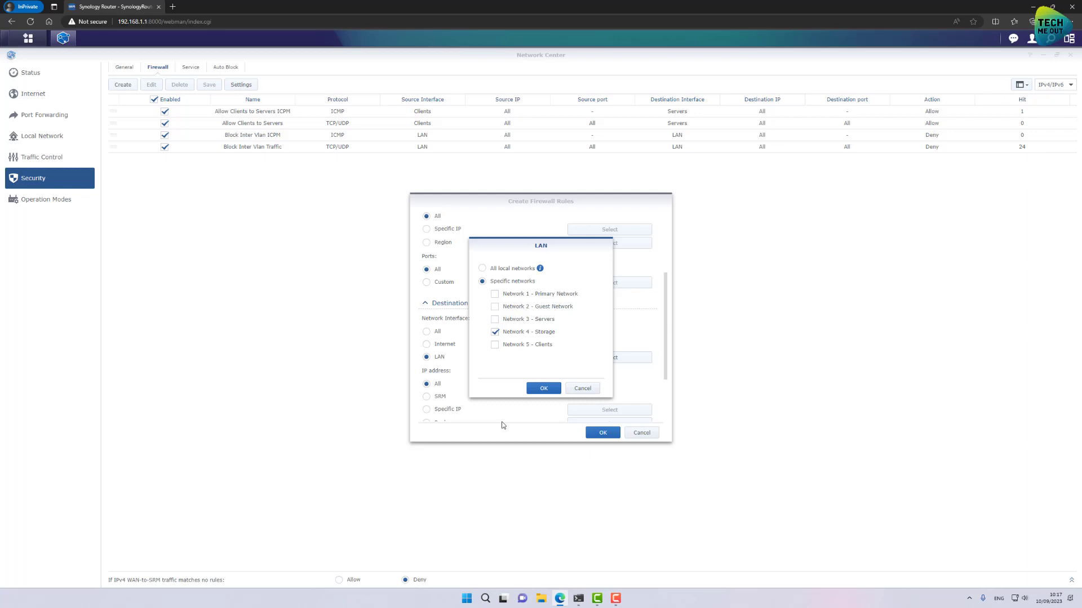
click(541, 388)
scroll(525, 380, down, 2)
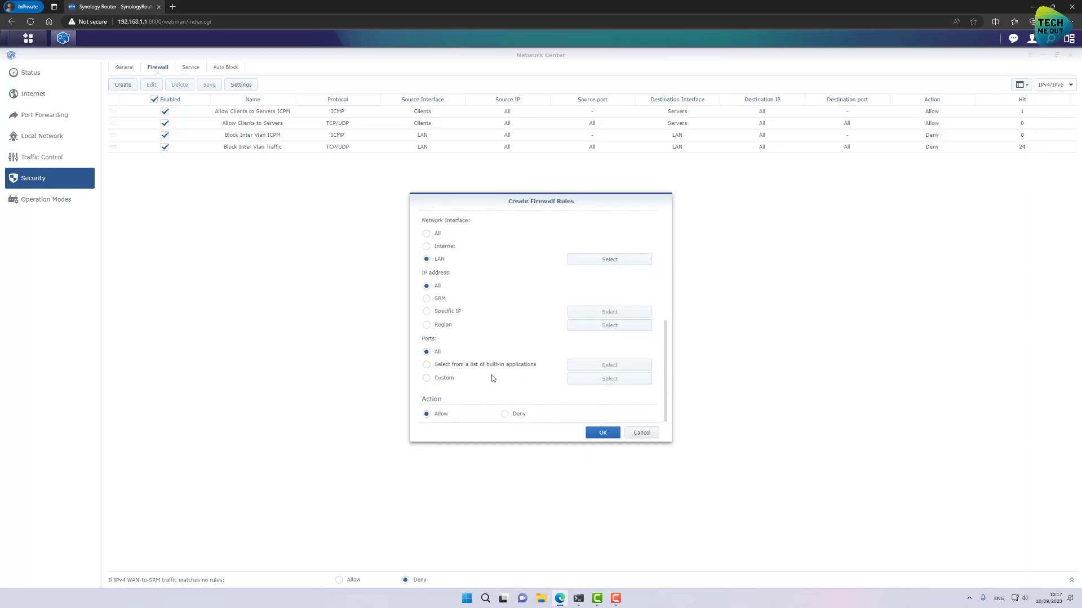
click(598, 433)
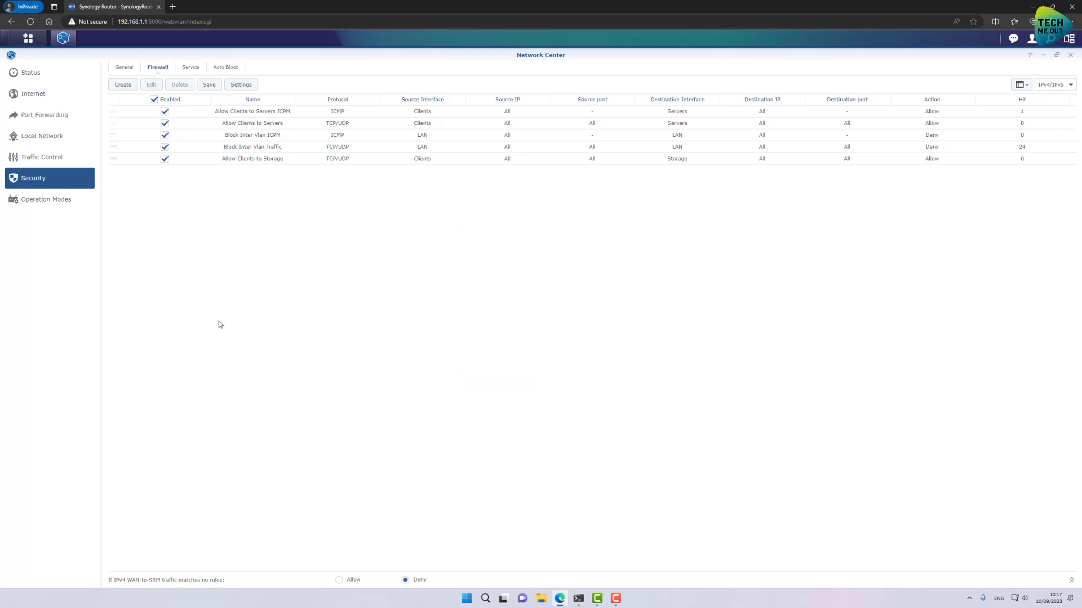
Drag Allow Clients to Storage to the top of the firewall list and save.
click(113, 160)
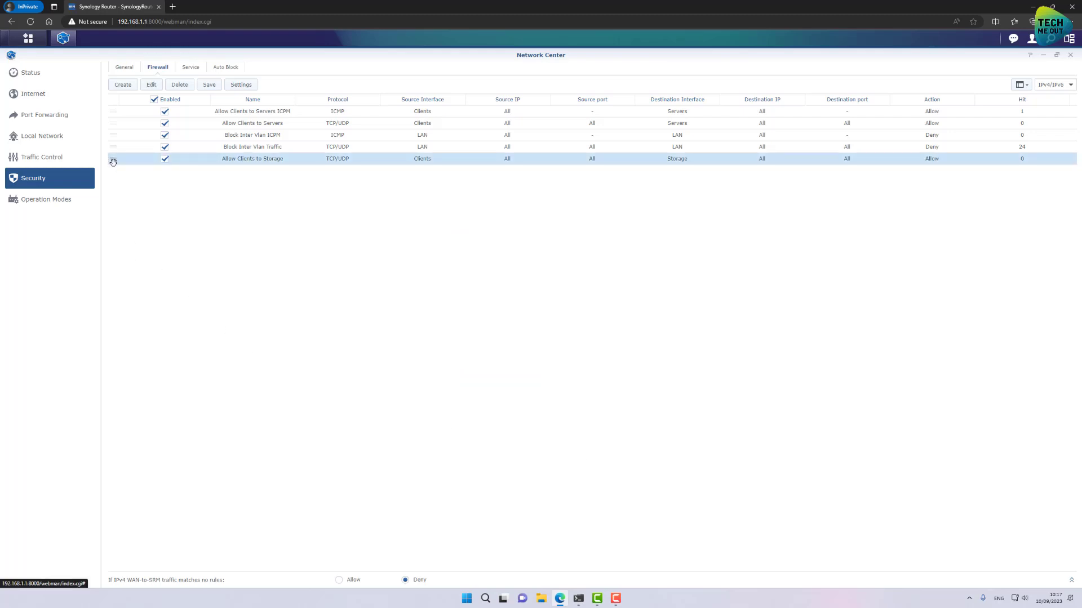
drag(114, 162, 113, 113)
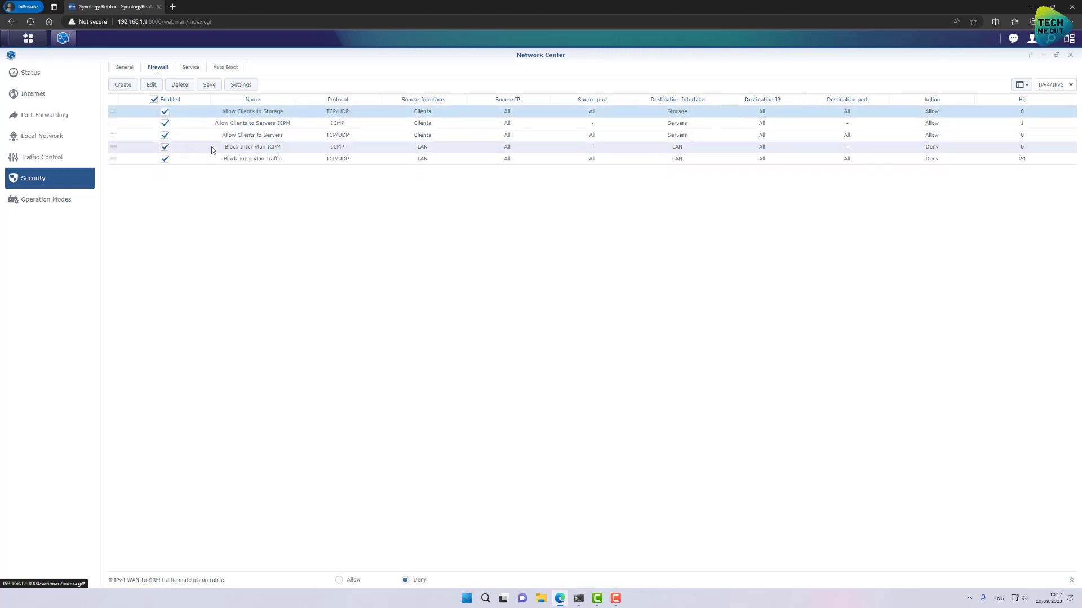
click(208, 85)
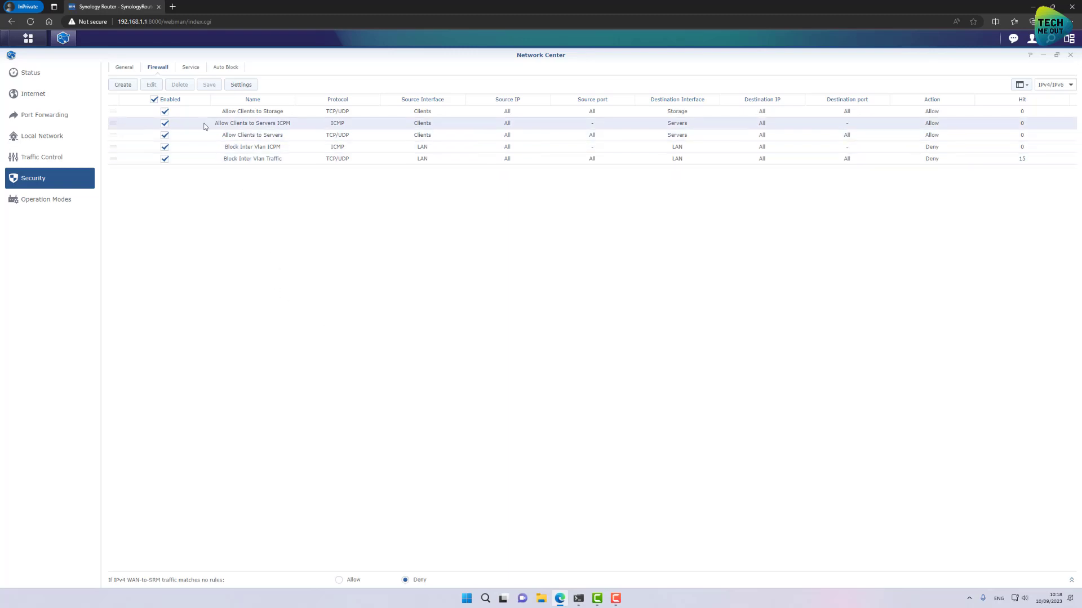
Start a new rule named 'Allow Clients to Server1 443' restricted to TCP only.
click(129, 89)
triple_click(614, 231)
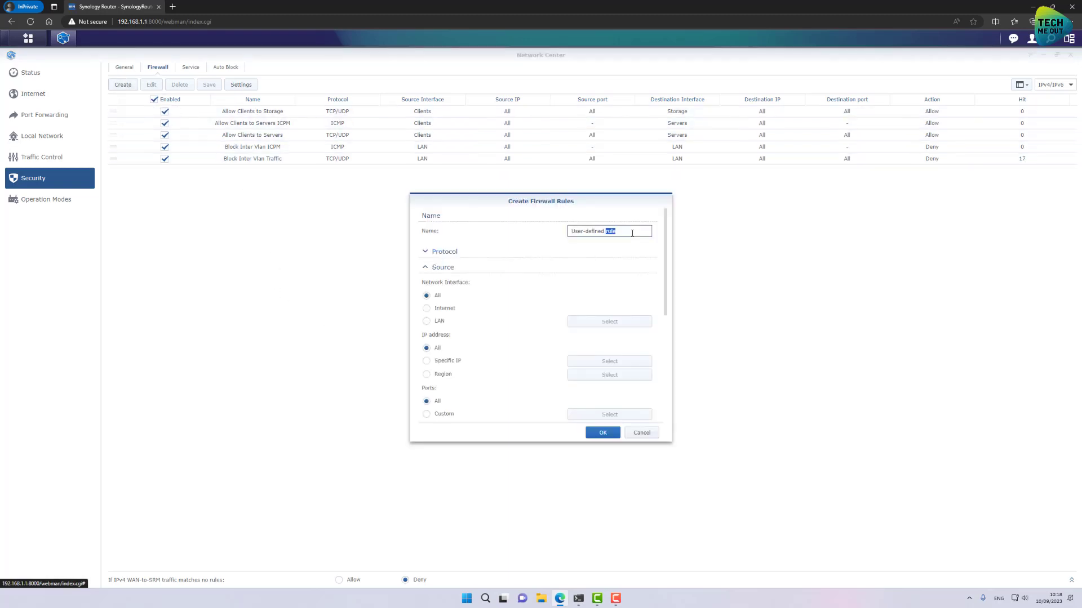
text(All)
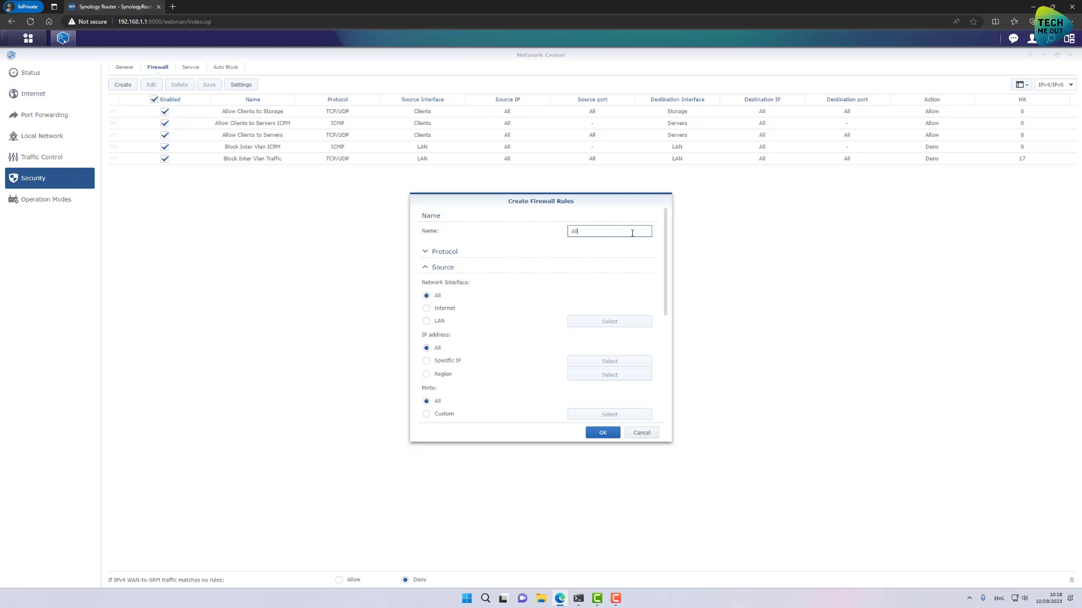
text(ow Clients to Server1)
text(443)
click(452, 253)
click(440, 280)
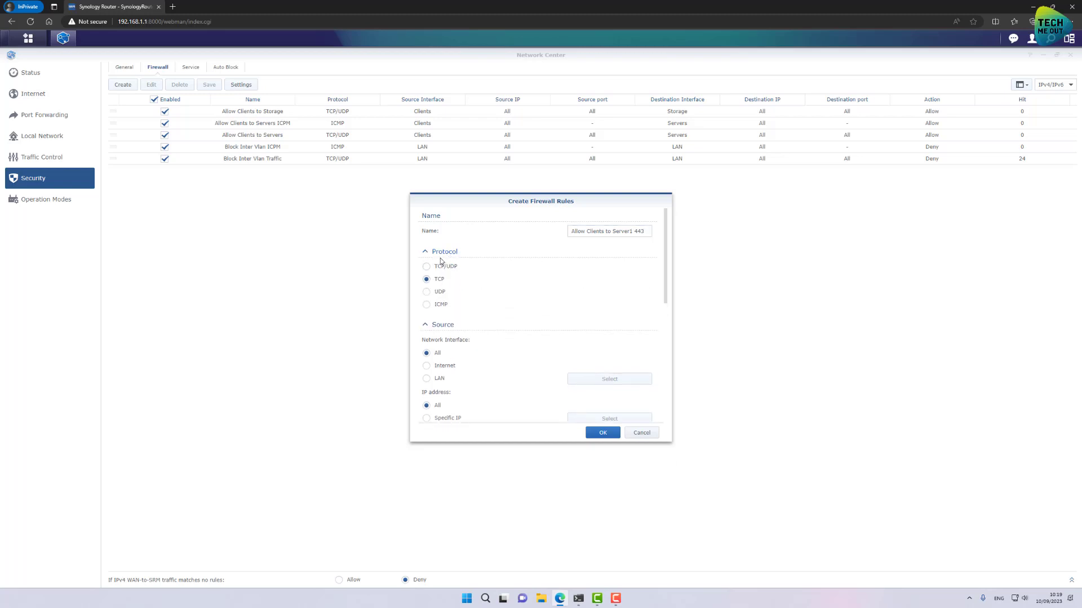
click(443, 252)
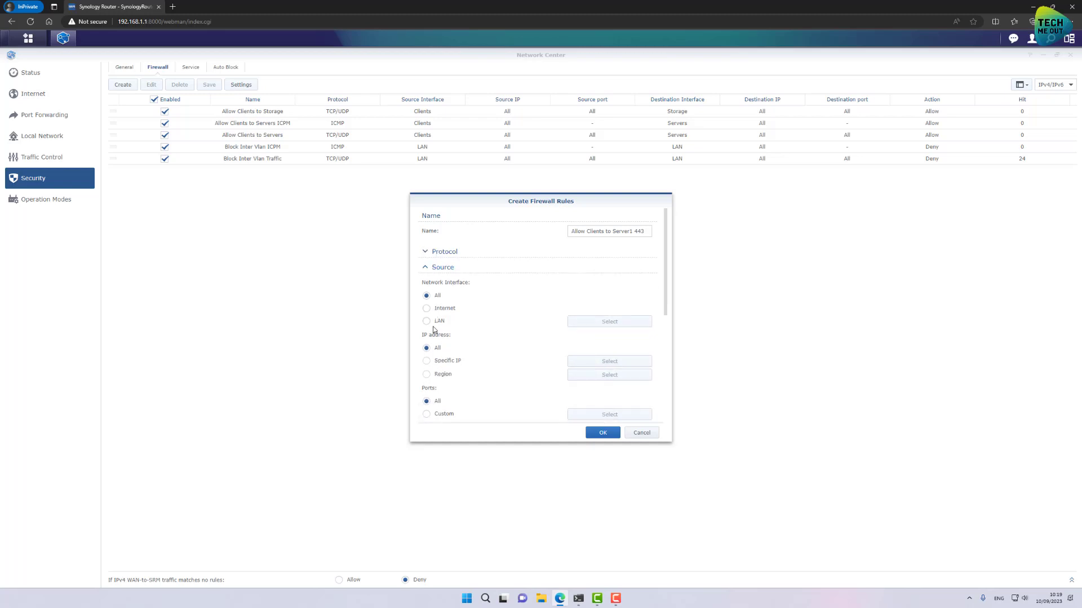
Limit the rule's source to the LAN network Network 5 - Clients.
click(435, 321)
click(612, 322)
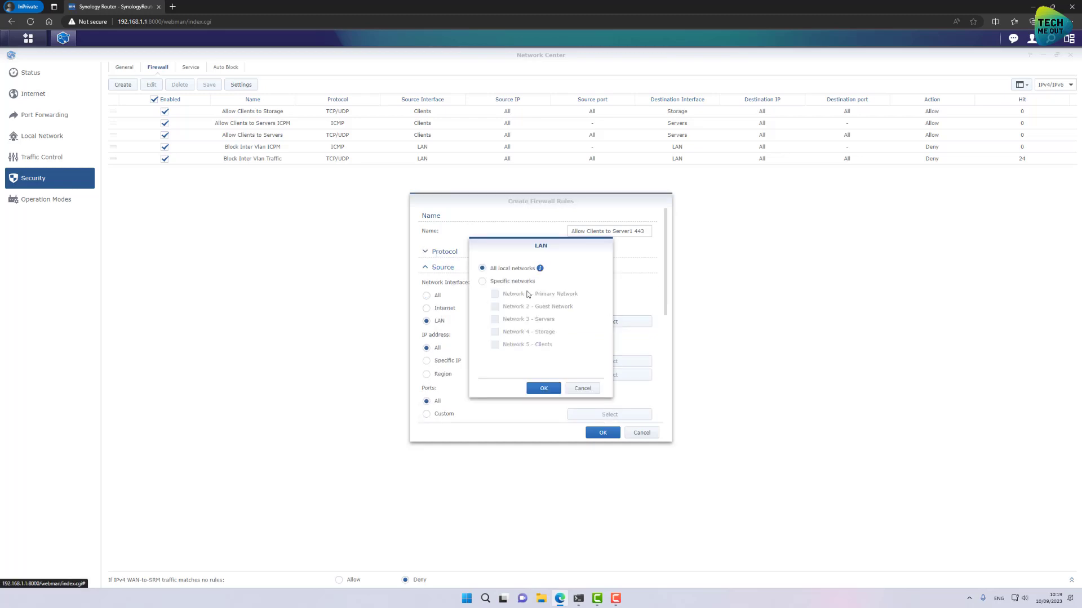
click(513, 282)
click(513, 344)
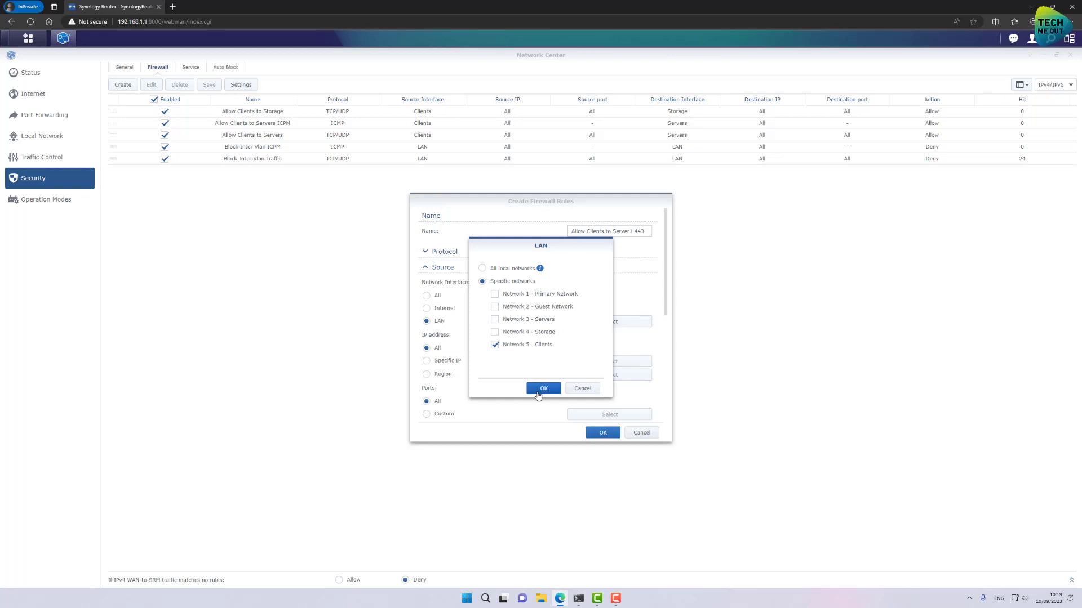
click(534, 389)
scroll(493, 316, down, 3)
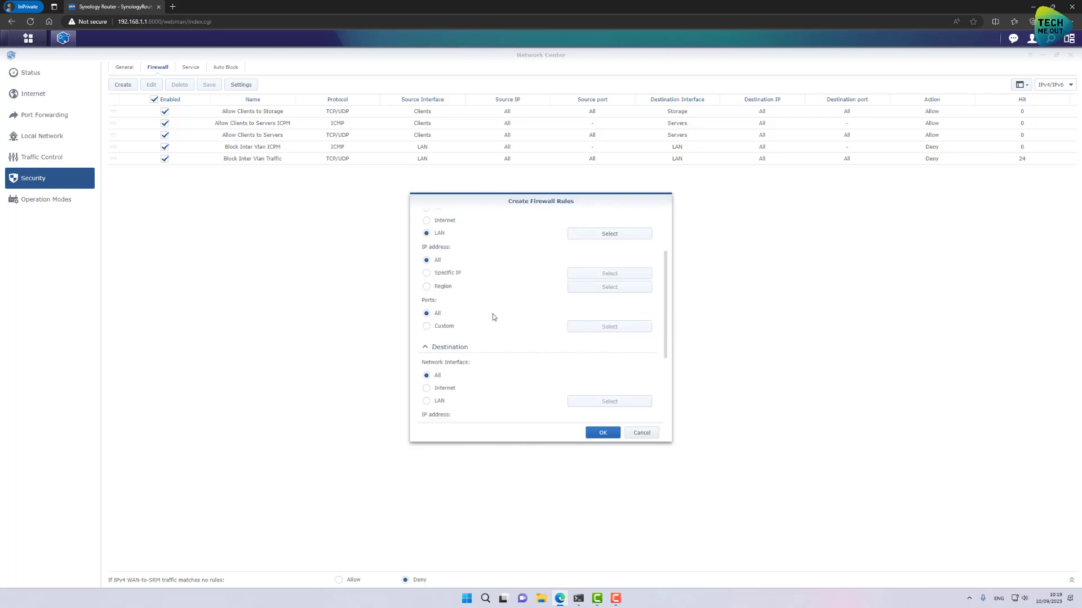
scroll(494, 316, down, 3)
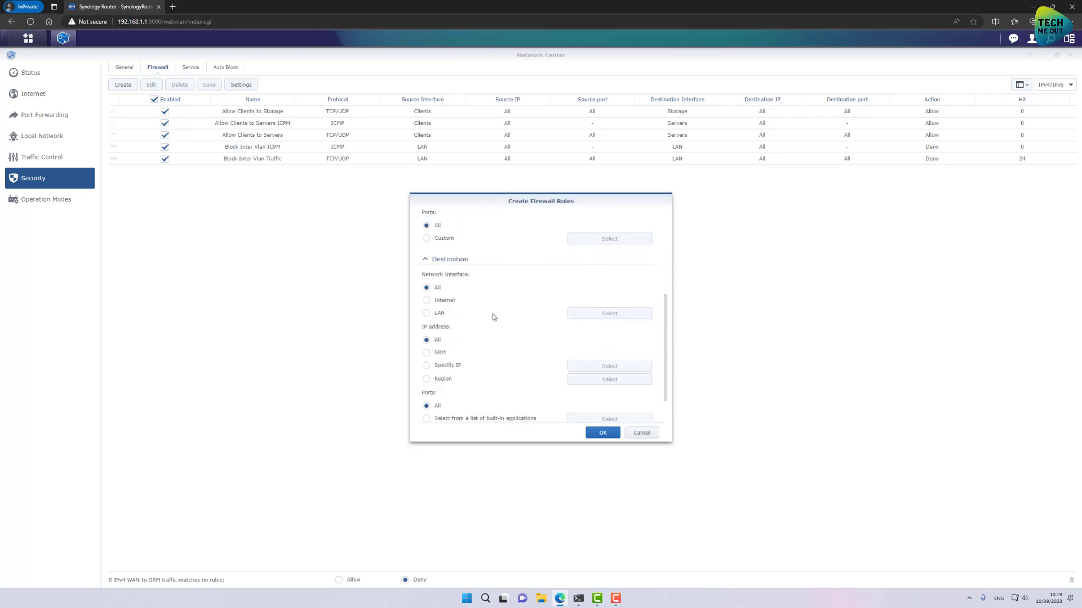
Set the destination to Network 3 - Servers with specific IP 192.168.10.111.
click(435, 314)
click(574, 314)
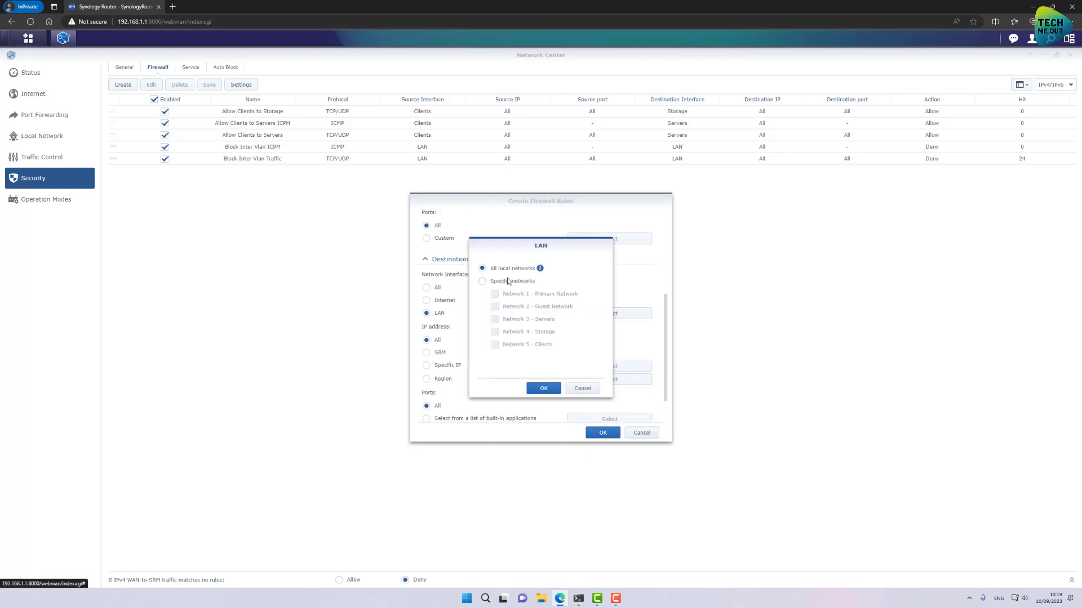
click(525, 319)
click(543, 388)
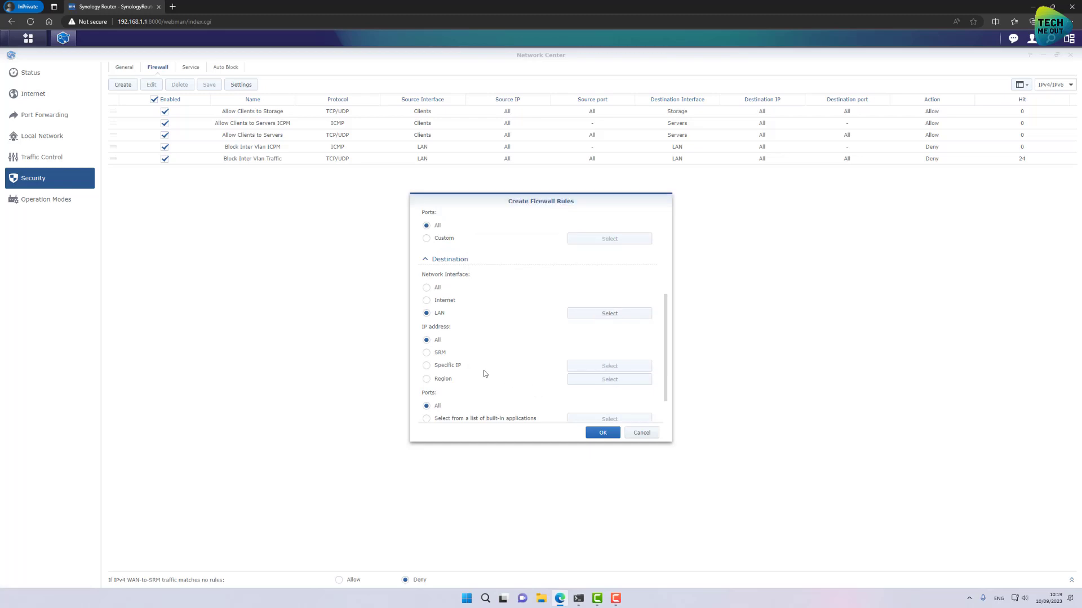
click(448, 366)
click(594, 367)
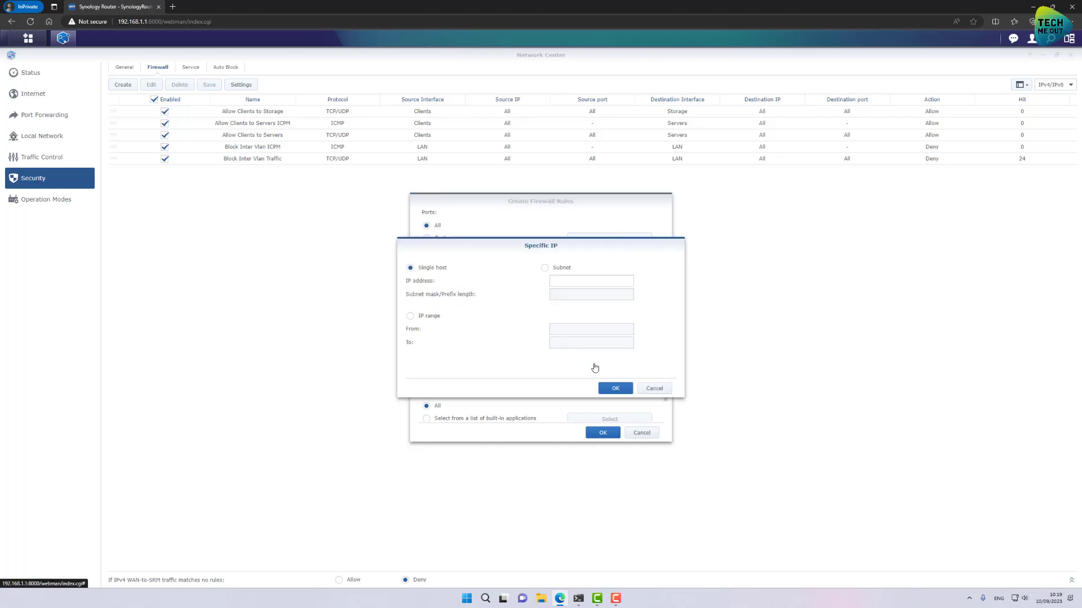
click(554, 281)
text(1)
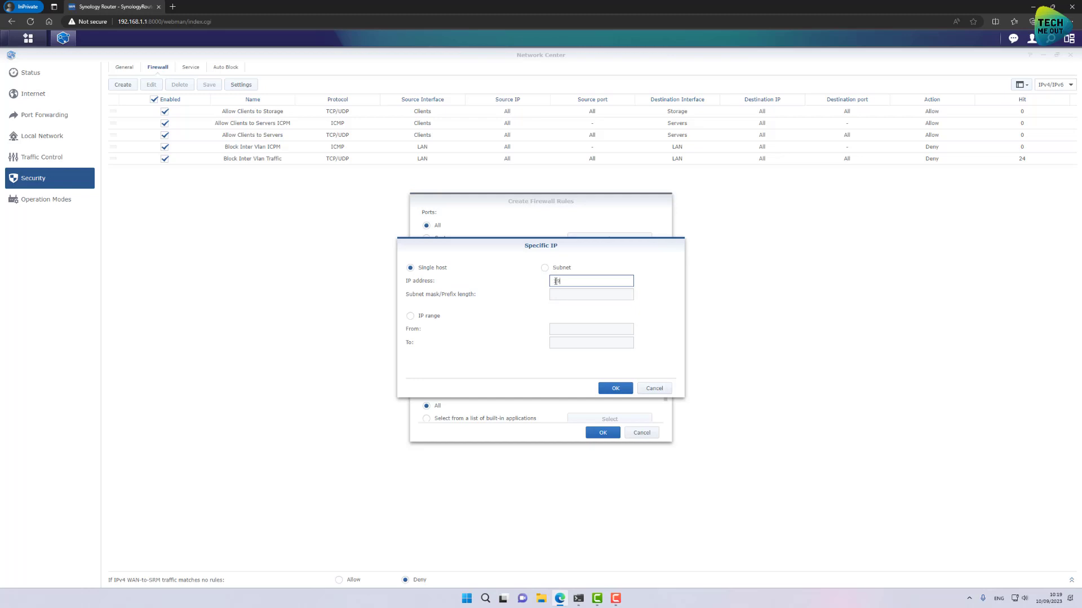
text(92.168.10.111)
click(615, 388)
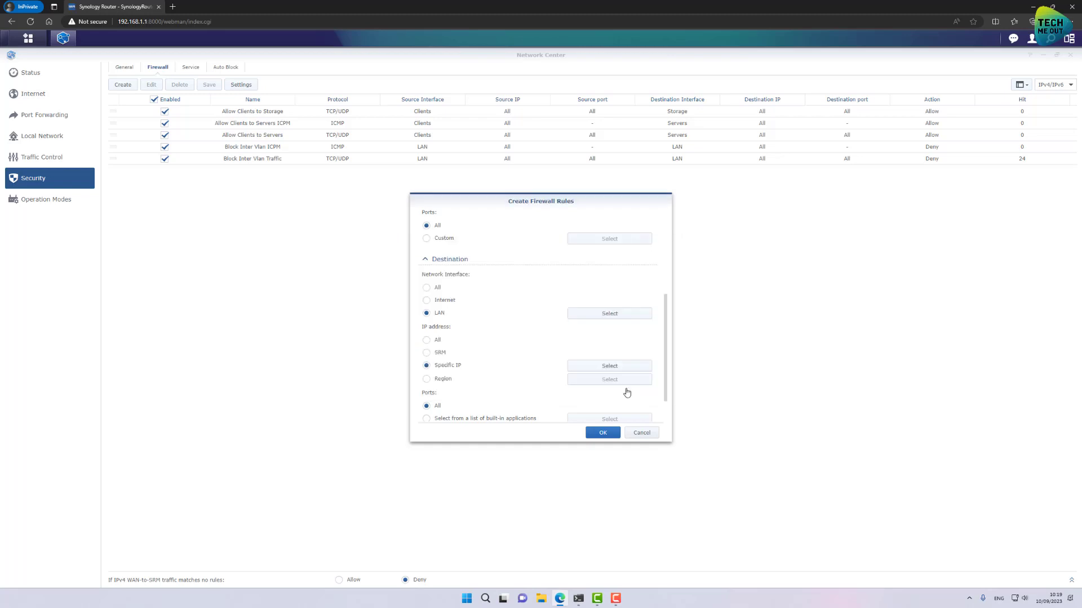
scroll(504, 339, down, 1)
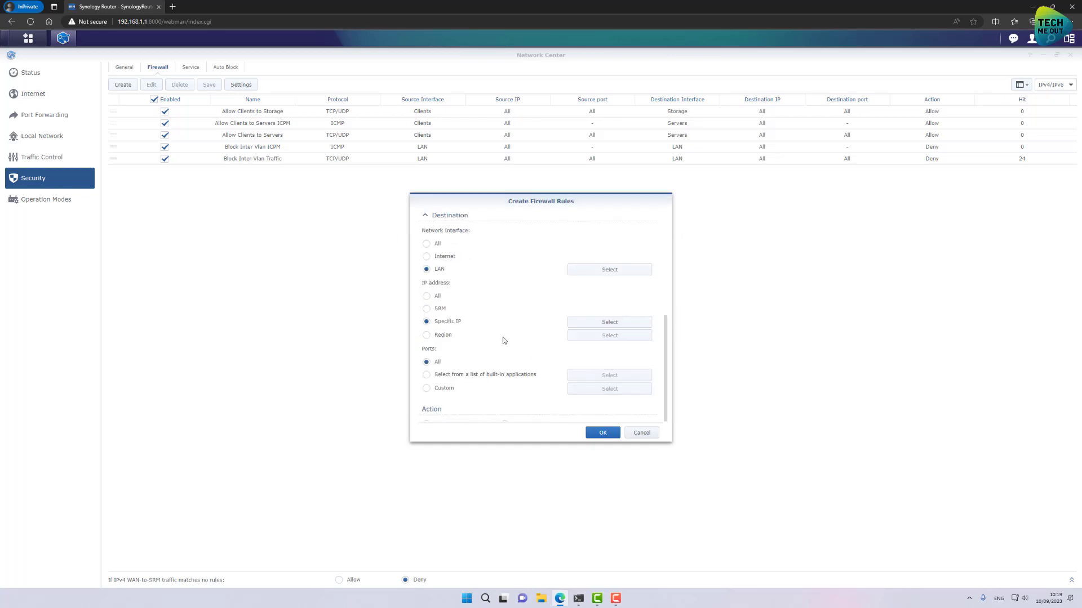
scroll(456, 354, down, 1)
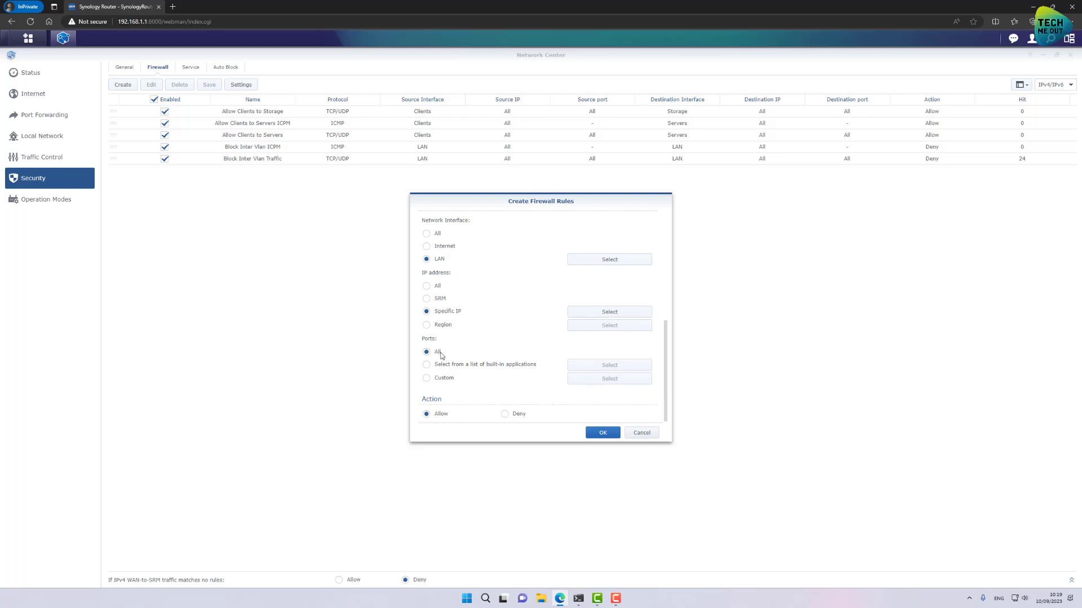
Restrict the destination to custom port 443, create the rule, and drag it to the top.
click(426, 379)
click(611, 380)
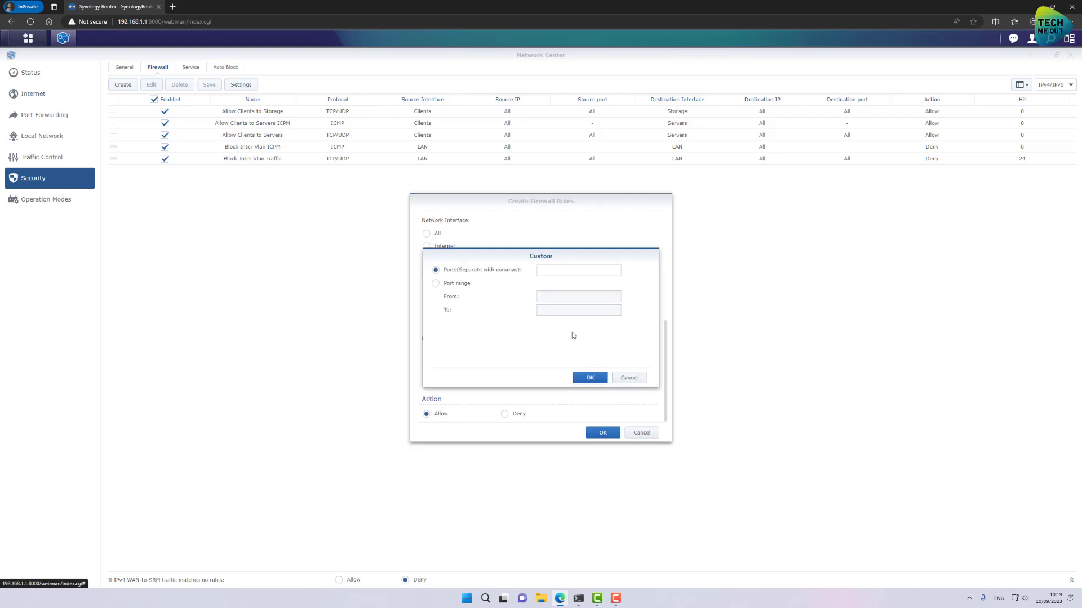
click(558, 271)
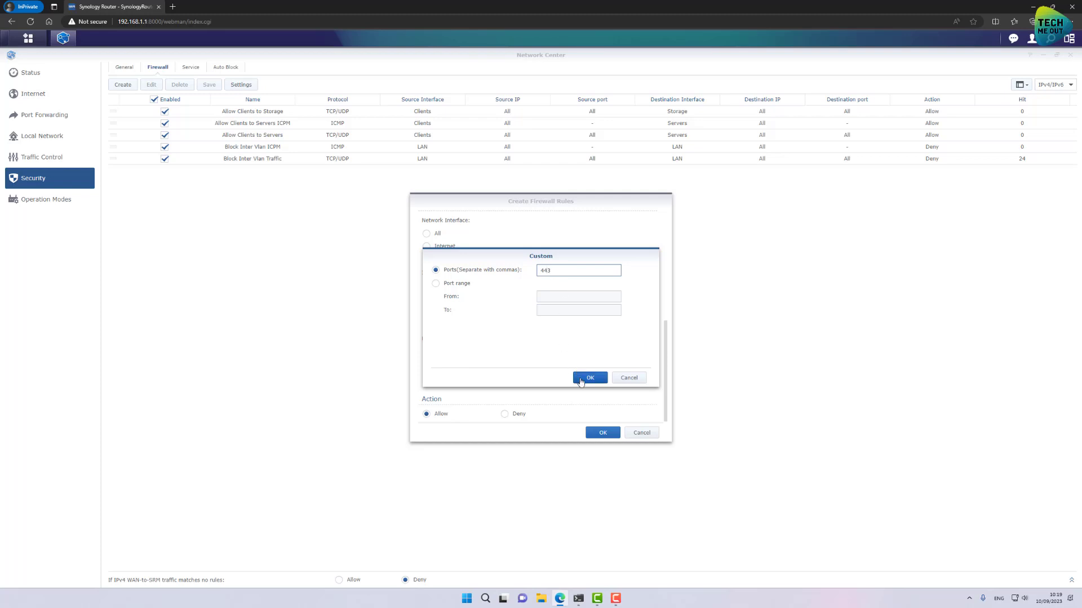
click(590, 377)
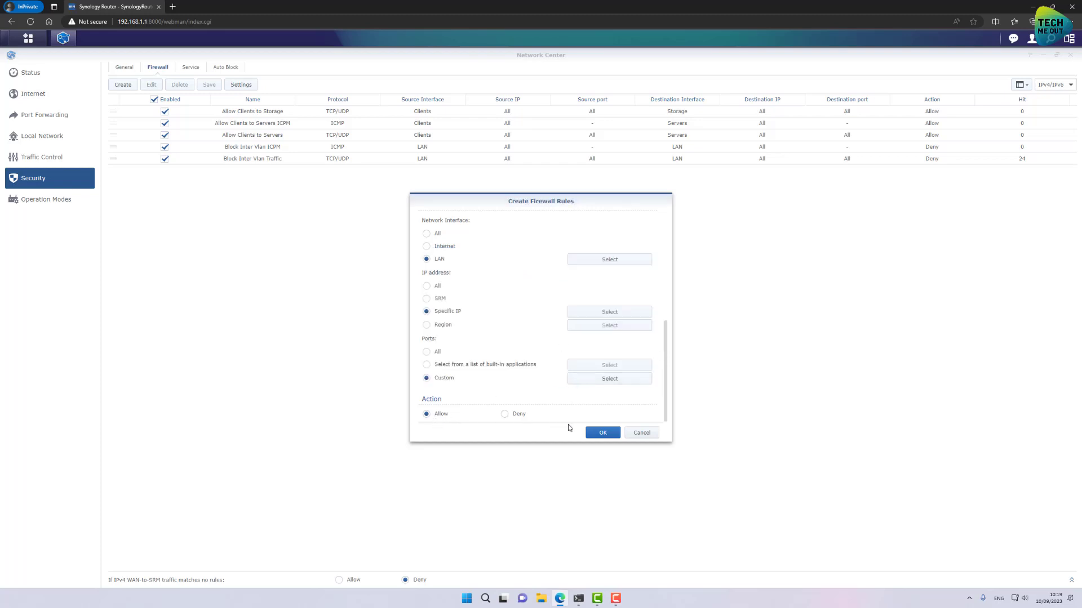
click(602, 433)
drag(113, 171, 116, 107)
Save the six firewall rules with Allow Clients to Server1 443 first.
click(204, 85)
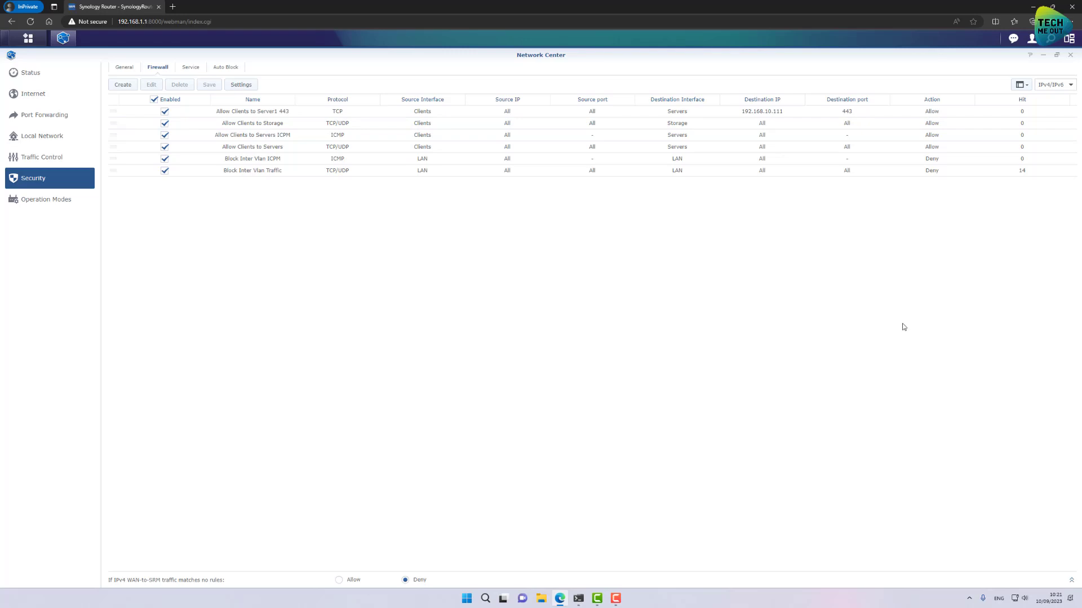
Rerun the ping to 192.168.10.162 in PowerShell, then close the PowerShell window.
click(579, 598)
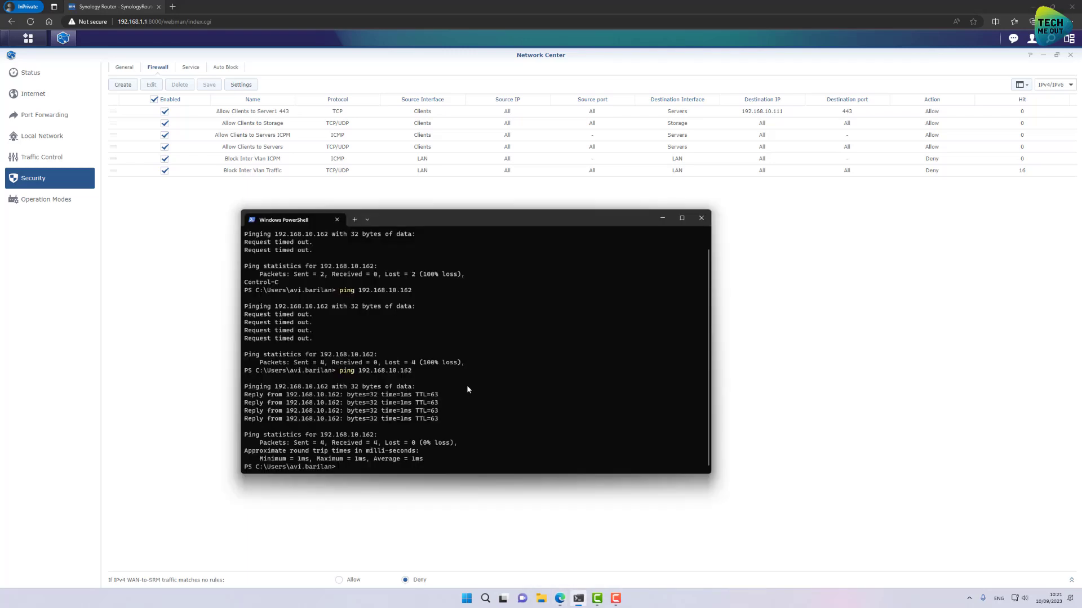
key(Up)
key(Return)
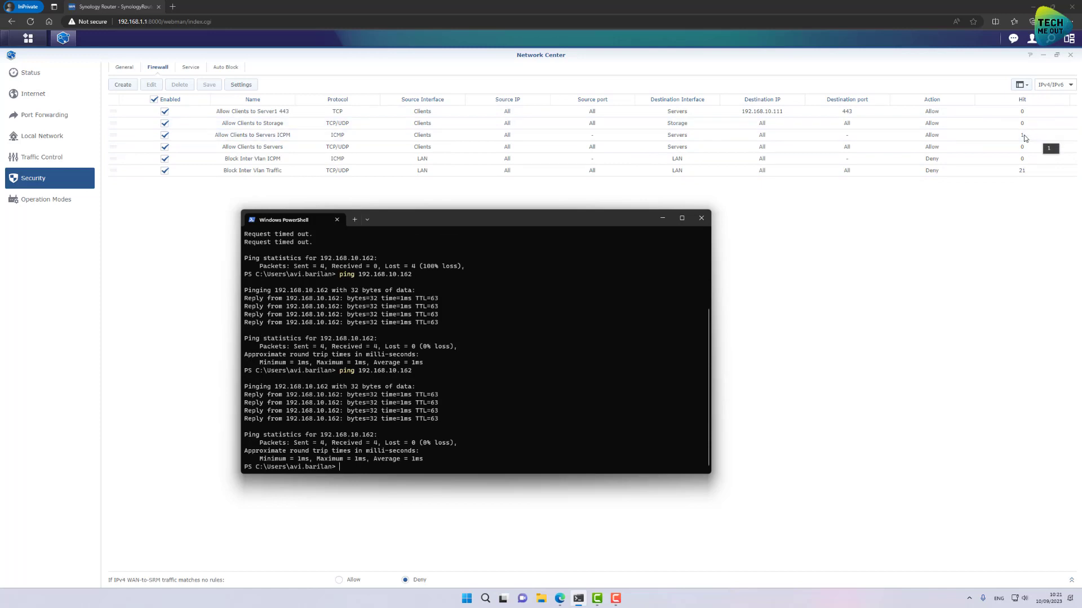
click(702, 218)
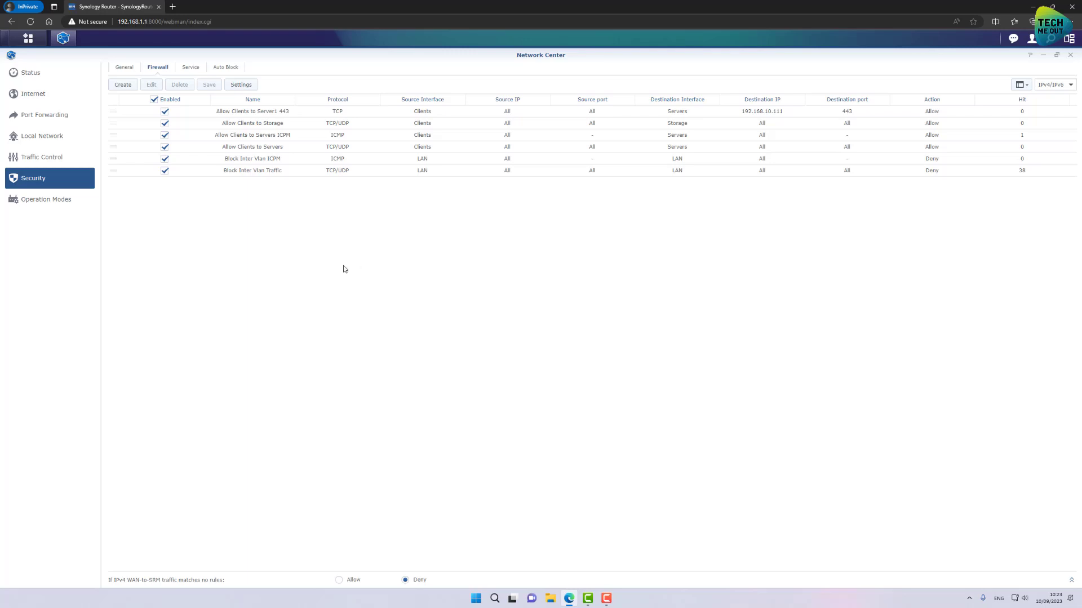
Go to the System Database settings under System in the SRM Control Panel.
click(28, 37)
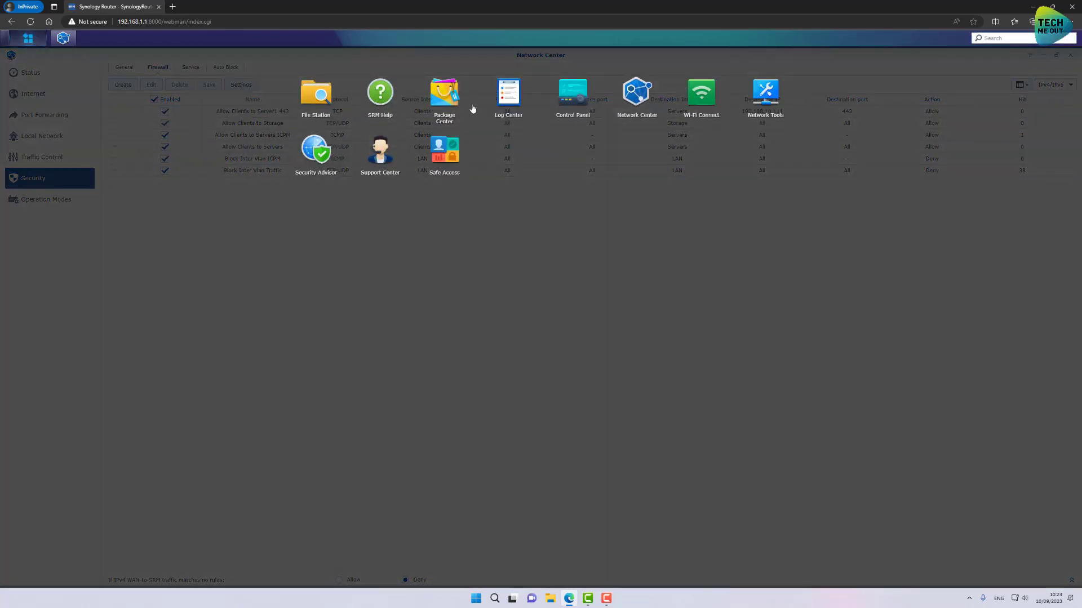
click(573, 107)
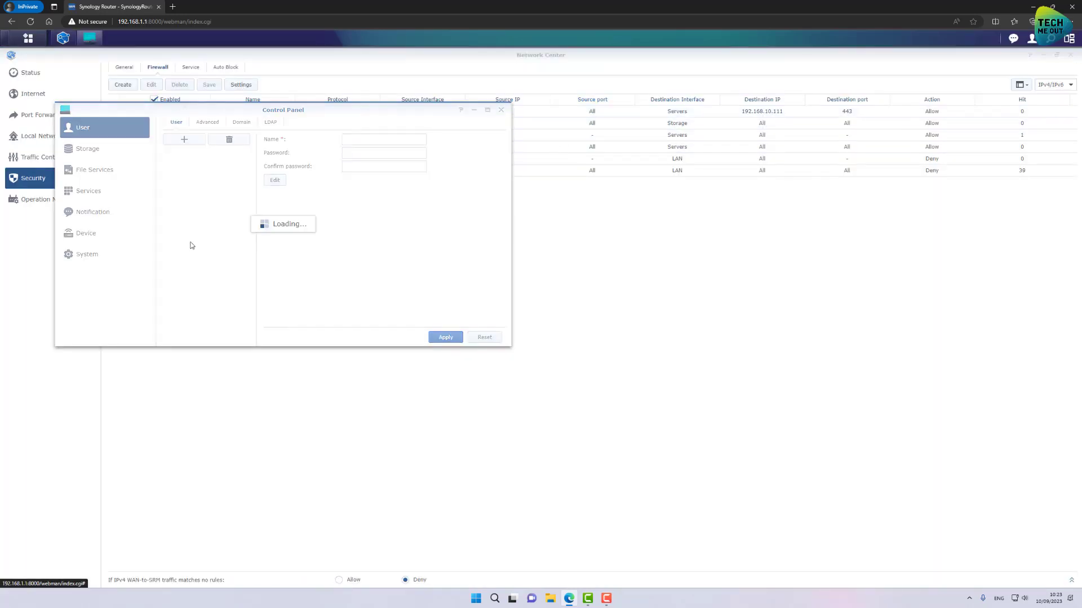
click(89, 258)
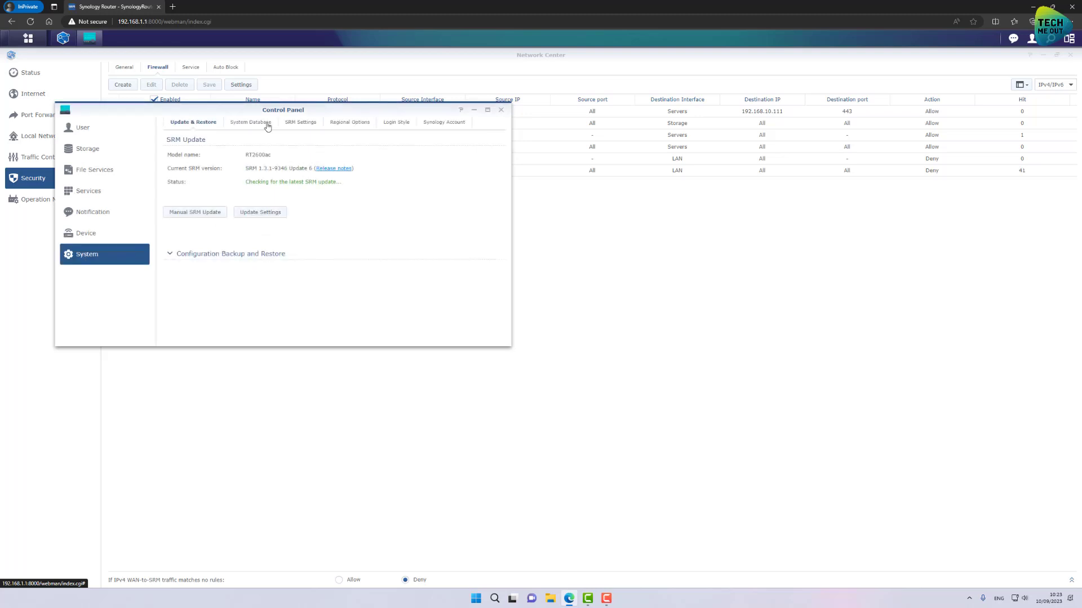
click(268, 125)
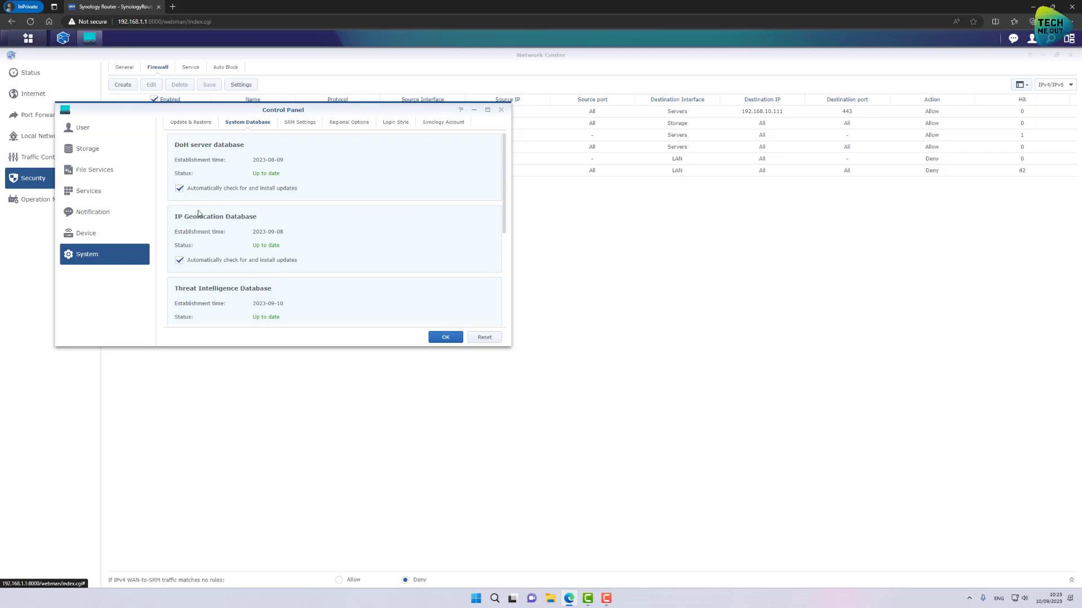
scroll(199, 214, down, 5)
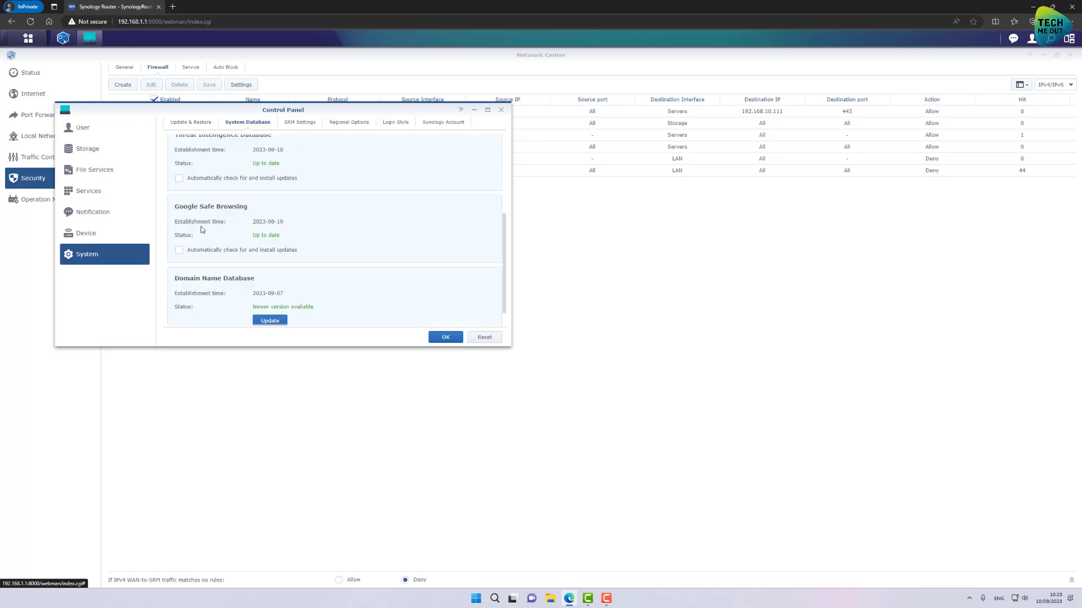
scroll(203, 241, down, 1)
scroll(204, 243, up, 4)
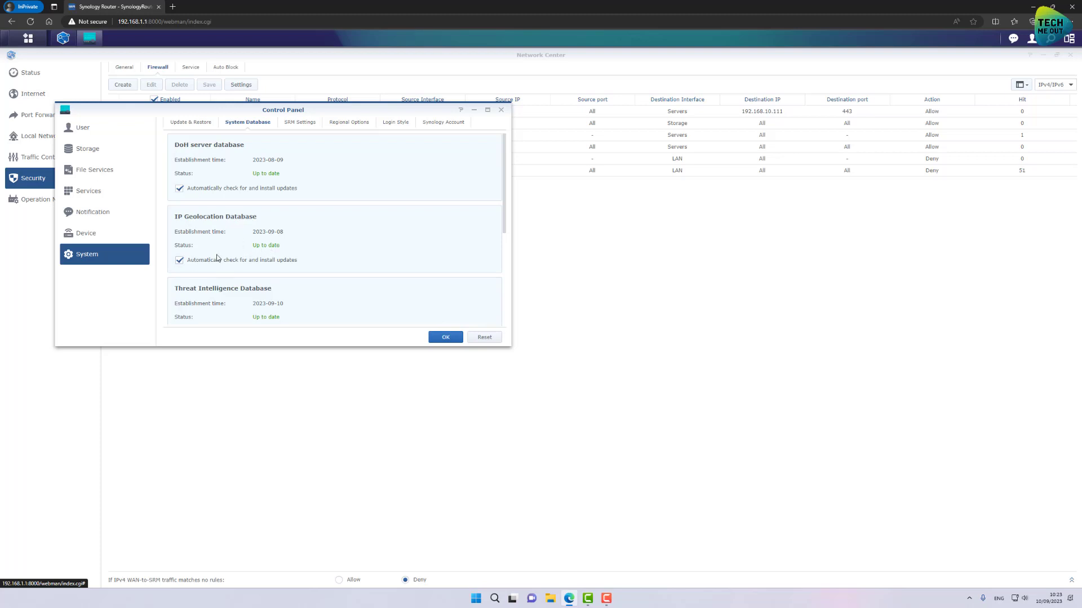
scroll(225, 259, down, 1)
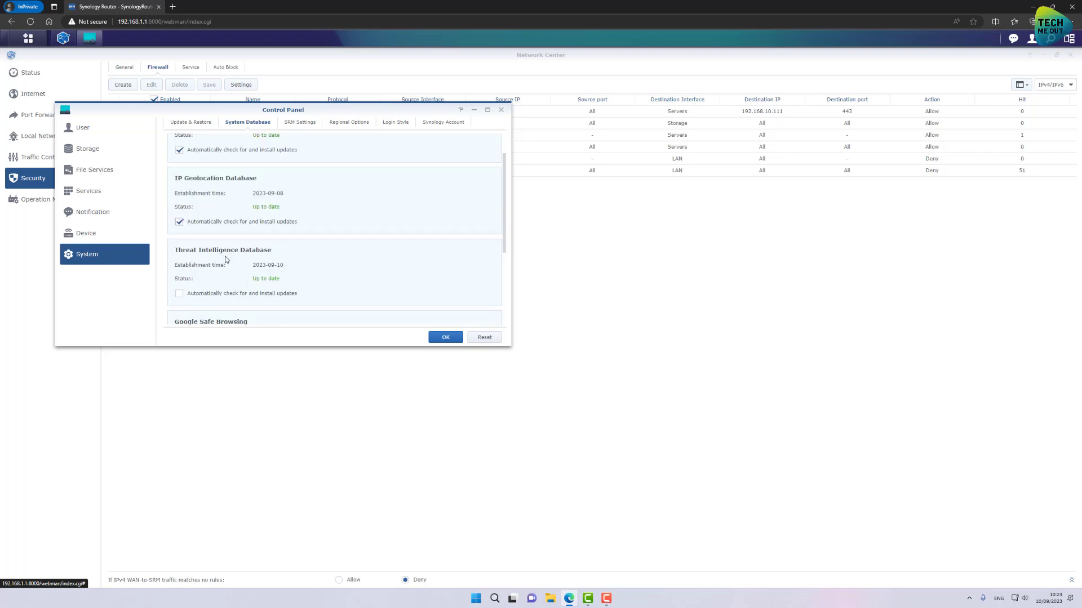
scroll(226, 259, down, 1)
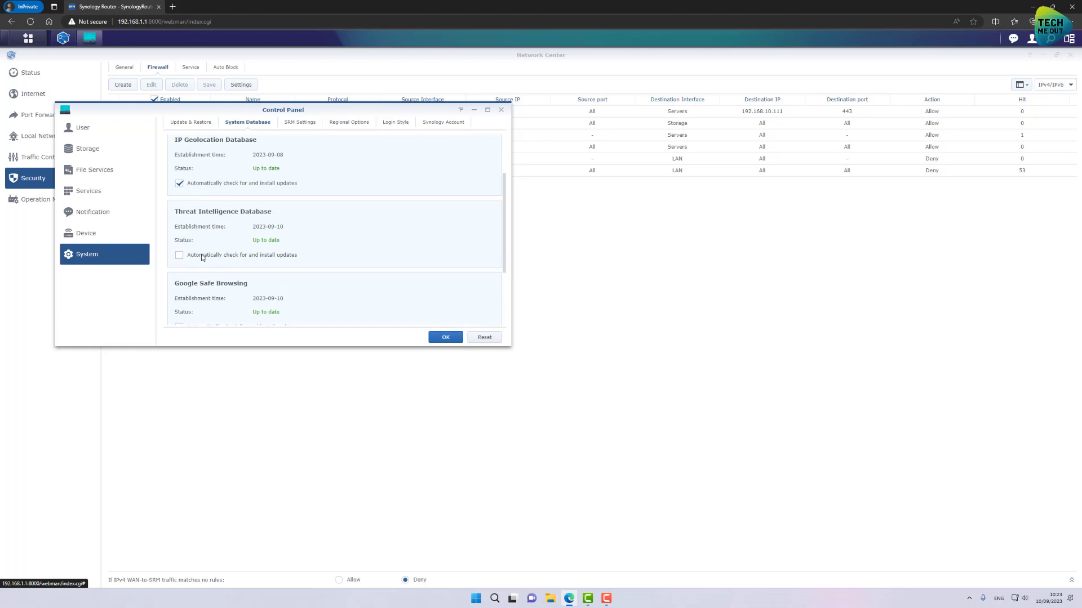
Enable auto-update for Threat Intelligence and Google Safe Browsing, and update the Domain Name Database.
click(180, 255)
scroll(179, 272, down, 2)
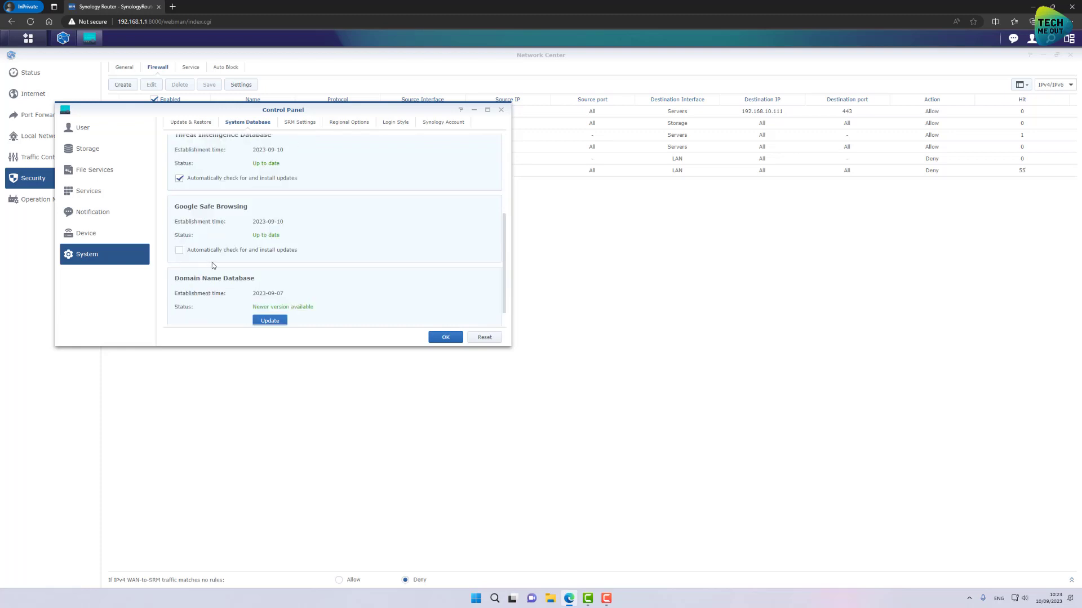
click(179, 250)
scroll(188, 253, down, 1)
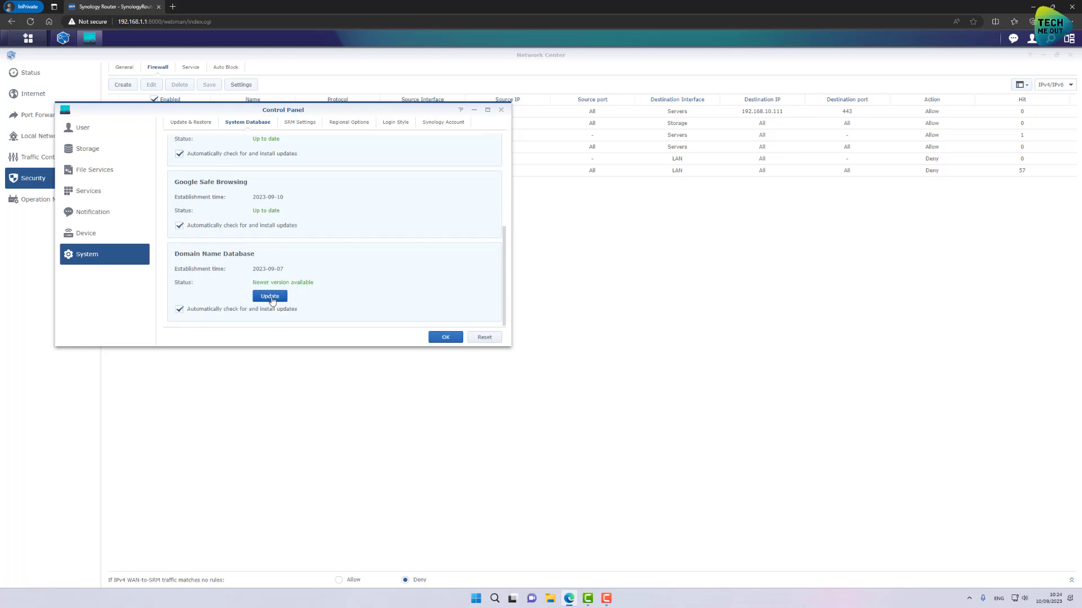
click(271, 298)
click(443, 337)
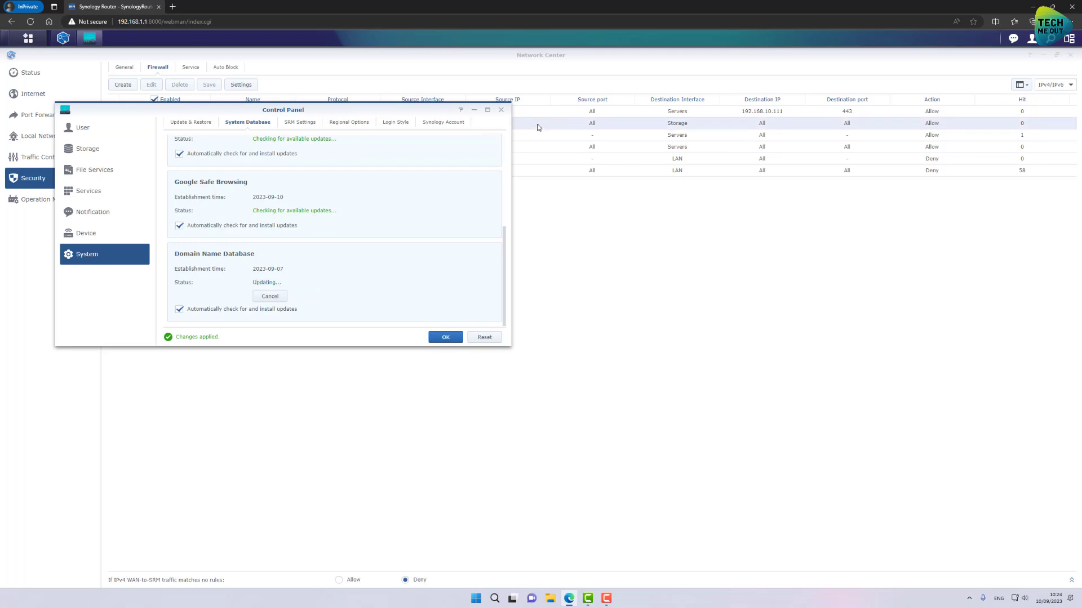
click(501, 111)
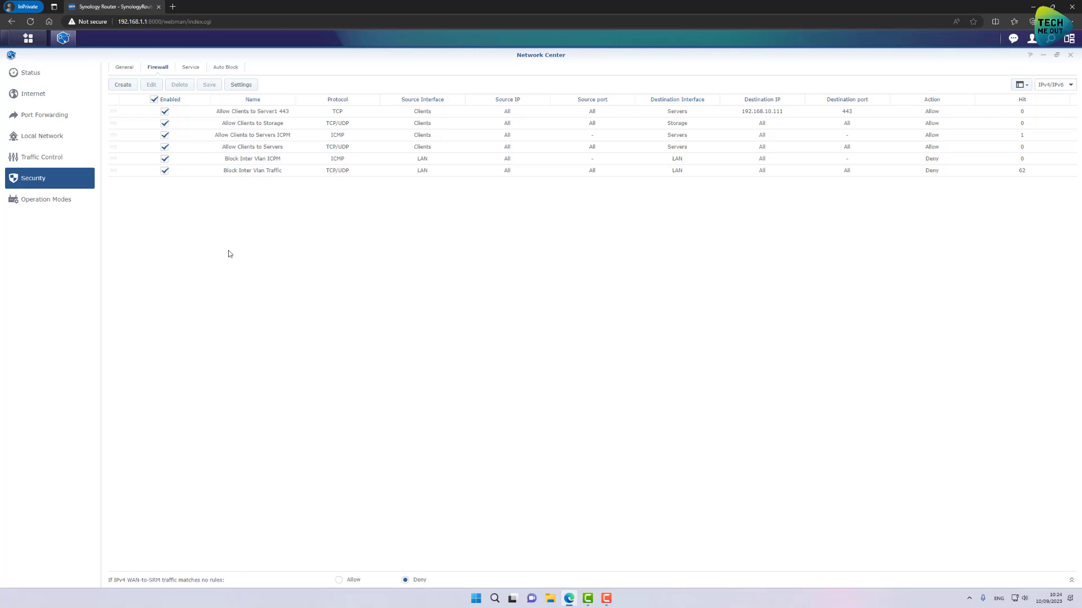
Create a new firewall rule and name it 'Geo IP Filter'.
click(123, 70)
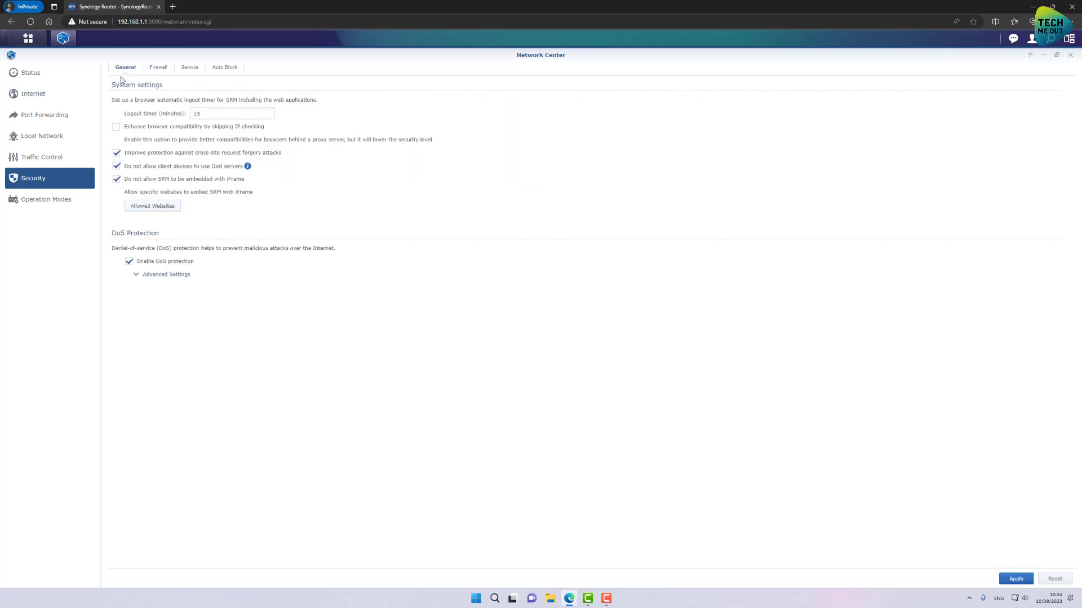
click(158, 70)
click(125, 85)
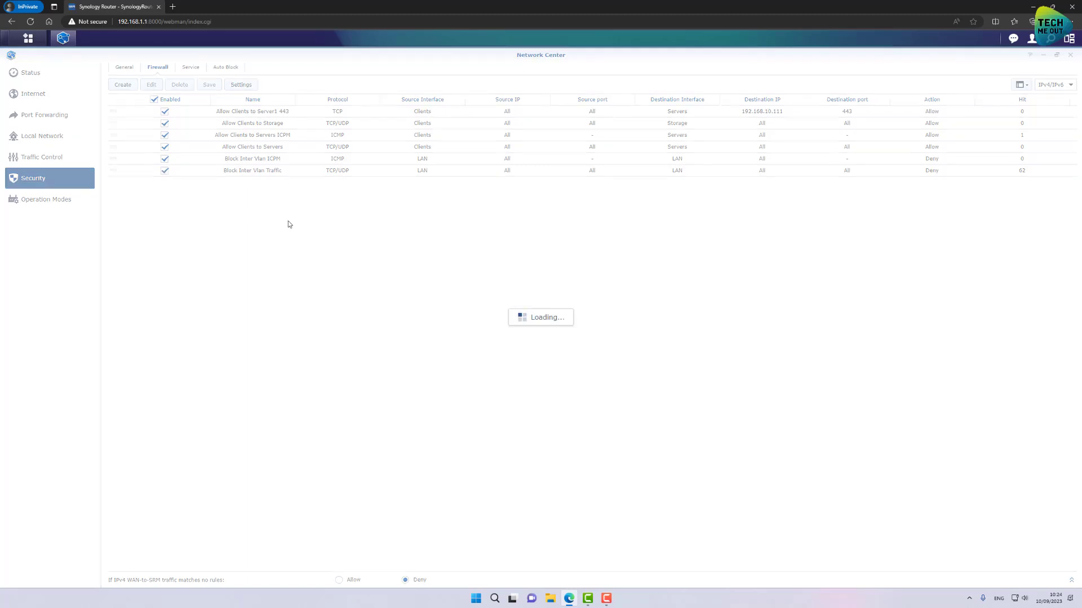
triple_click(599, 231)
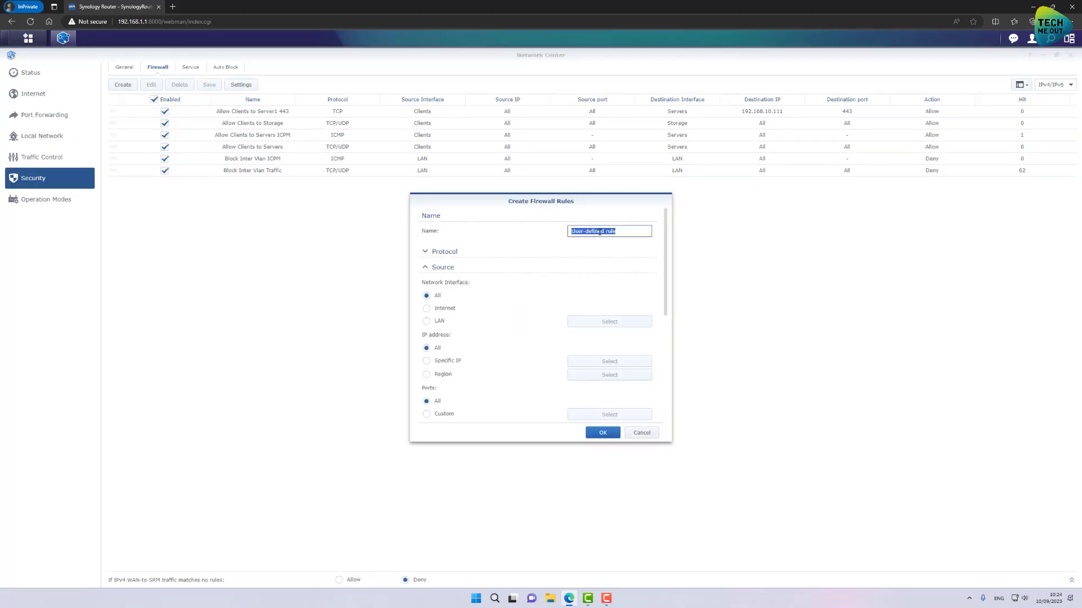
text(Geo IP Filtering)
Set the rule's source network interface to Internet.
click(448, 251)
click(445, 251)
scroll(530, 304, down, 1)
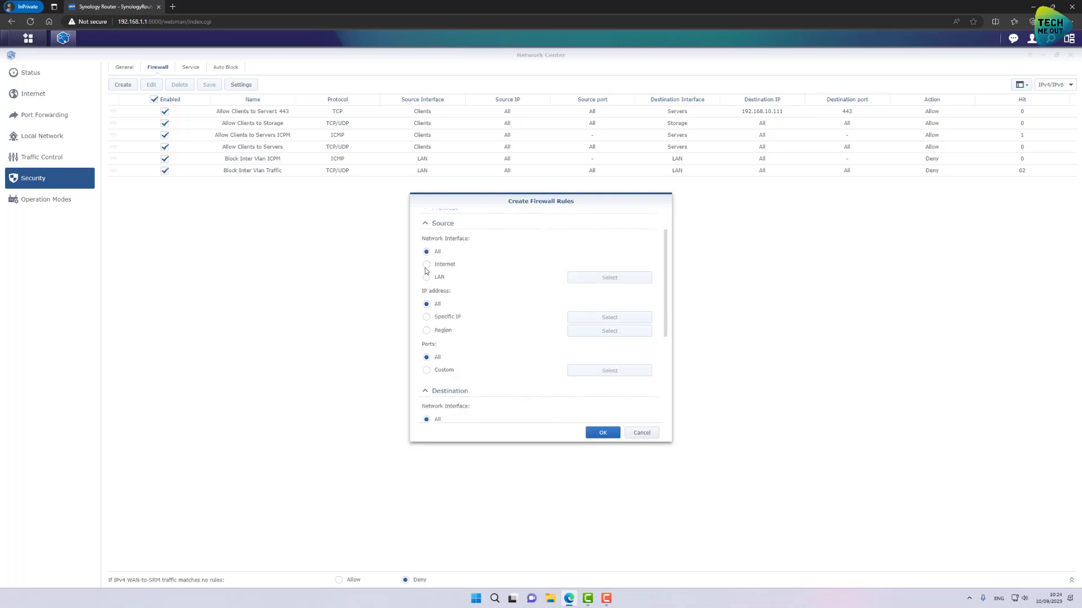
click(445, 265)
Restrict the source IP to the regions North Korea and Iran.
click(426, 331)
click(580, 333)
click(618, 249)
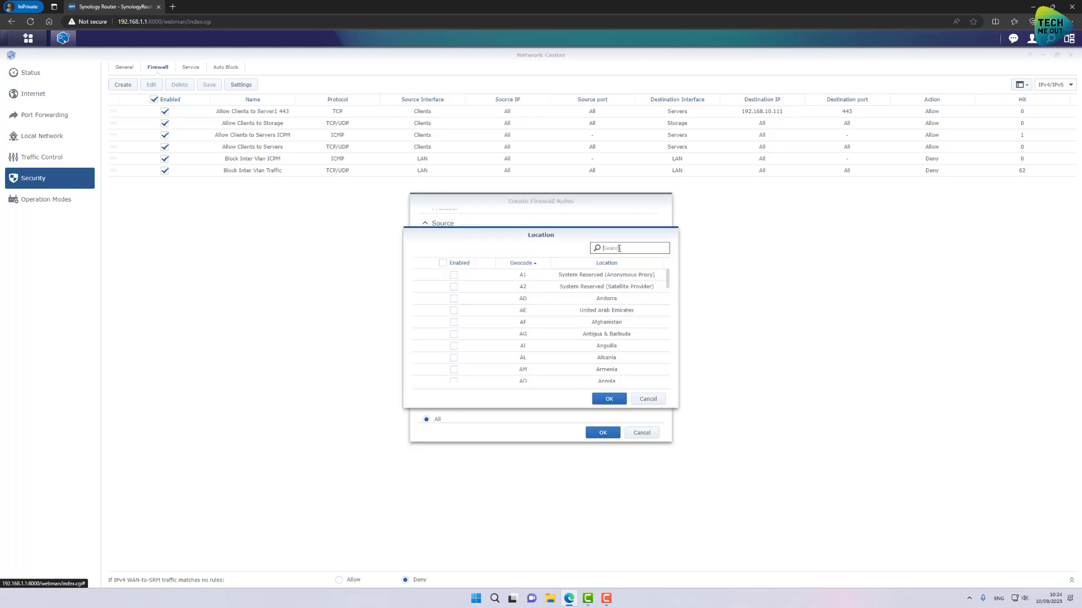
text(nd)
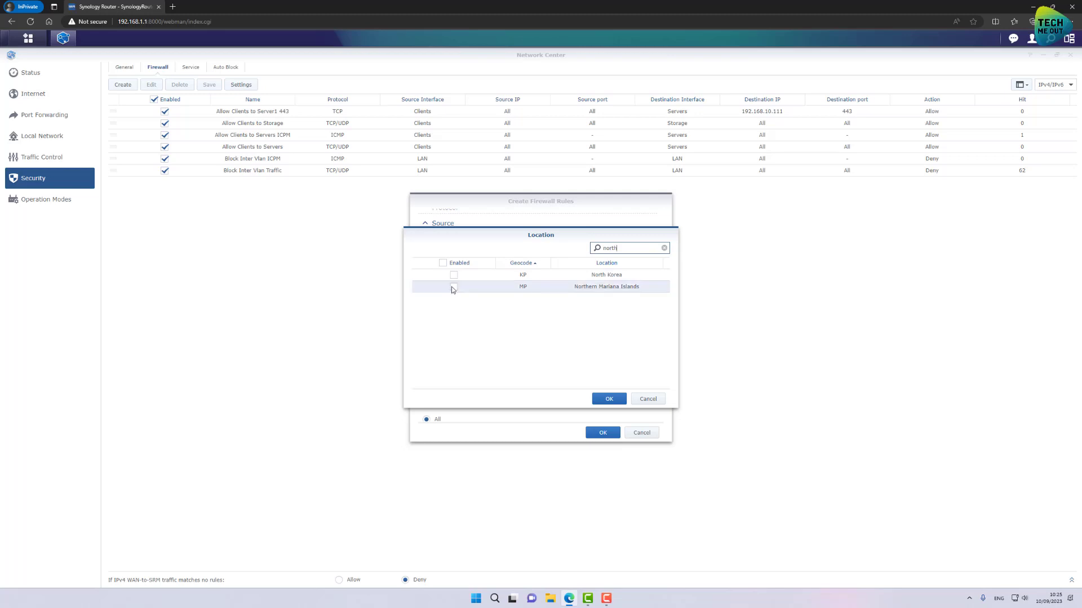
click(454, 275)
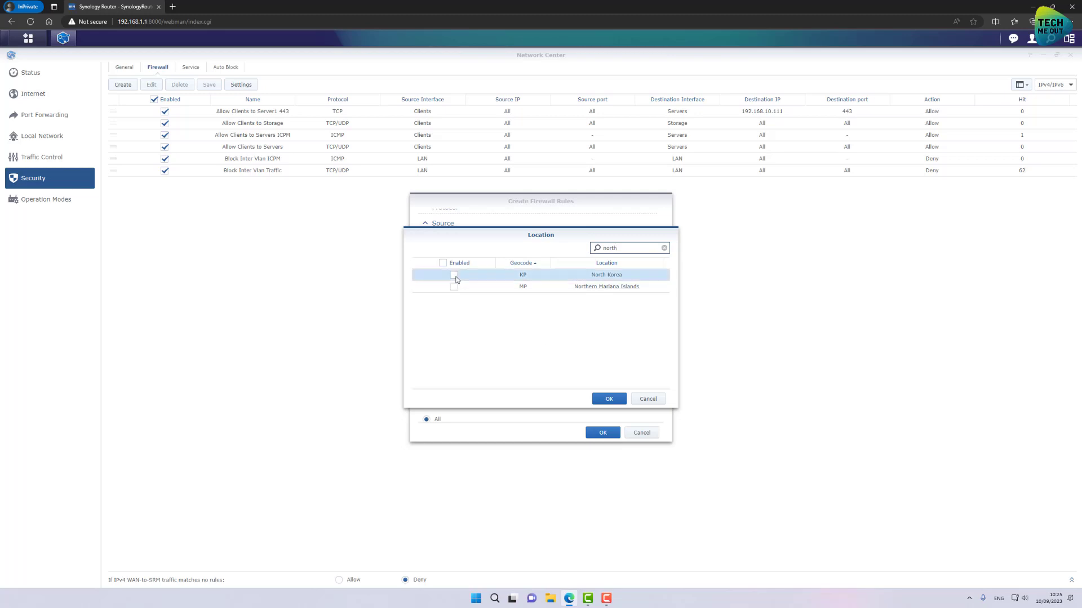
double_click(620, 248)
text(Ira)
text(n)
click(453, 275)
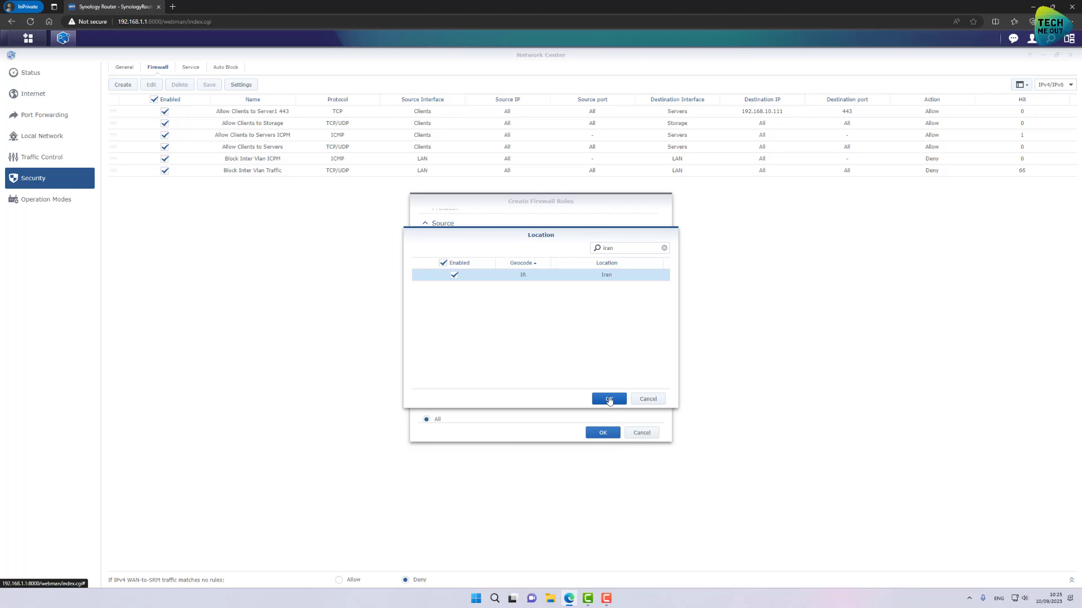
click(609, 399)
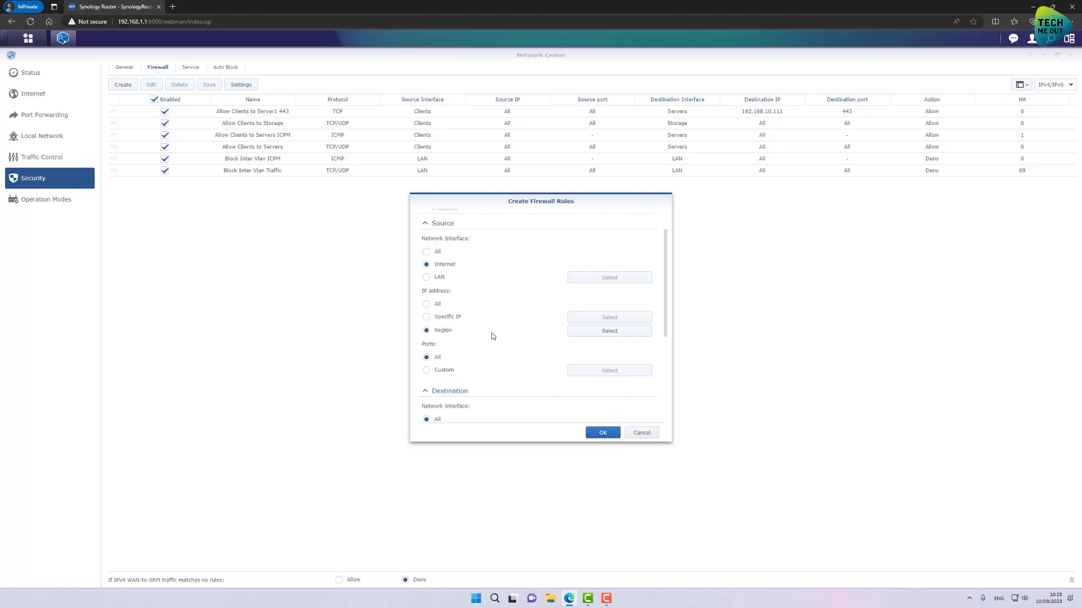
Set destination interface to Internet, destination IP to SRM, and action to Deny.
scroll(492, 337, down, 3)
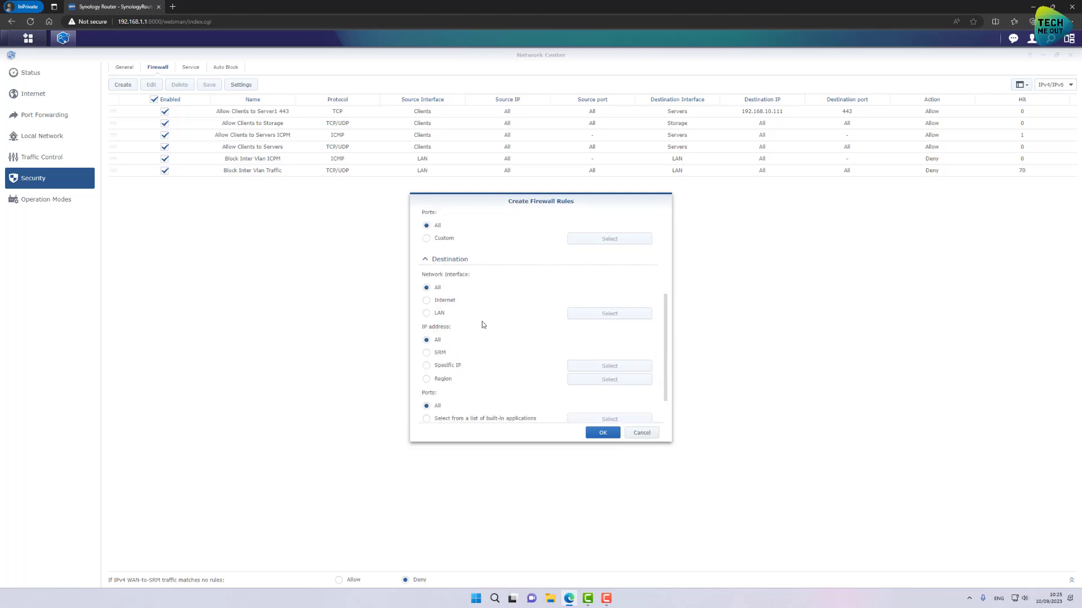
click(444, 302)
click(442, 354)
scroll(438, 358, down, 1)
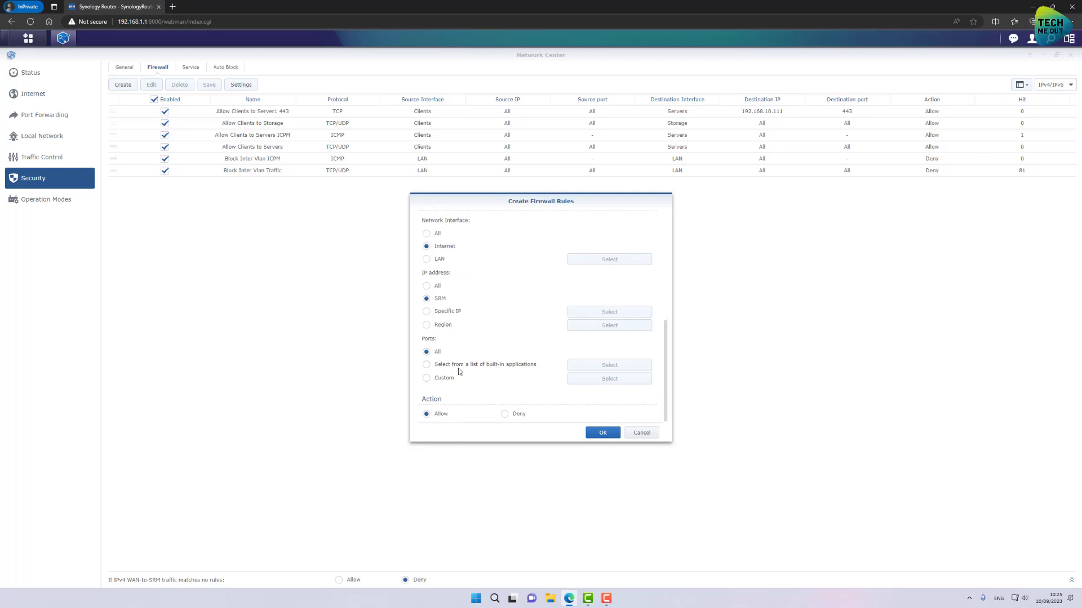
click(505, 413)
Save the Geo IP Filtering rule and drag it to the top of the firewall list.
click(601, 432)
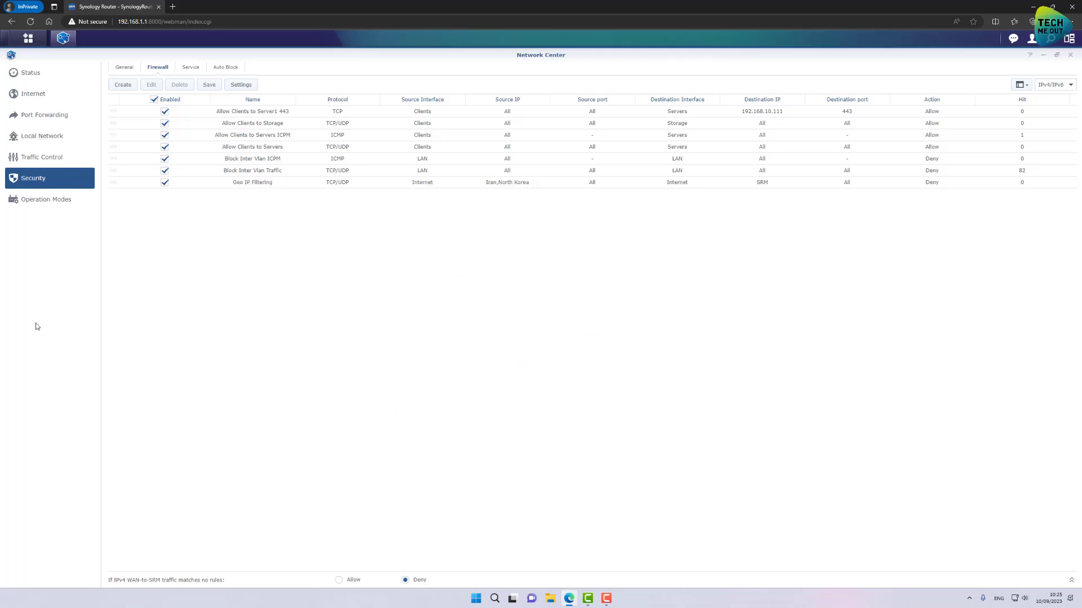
click(113, 183)
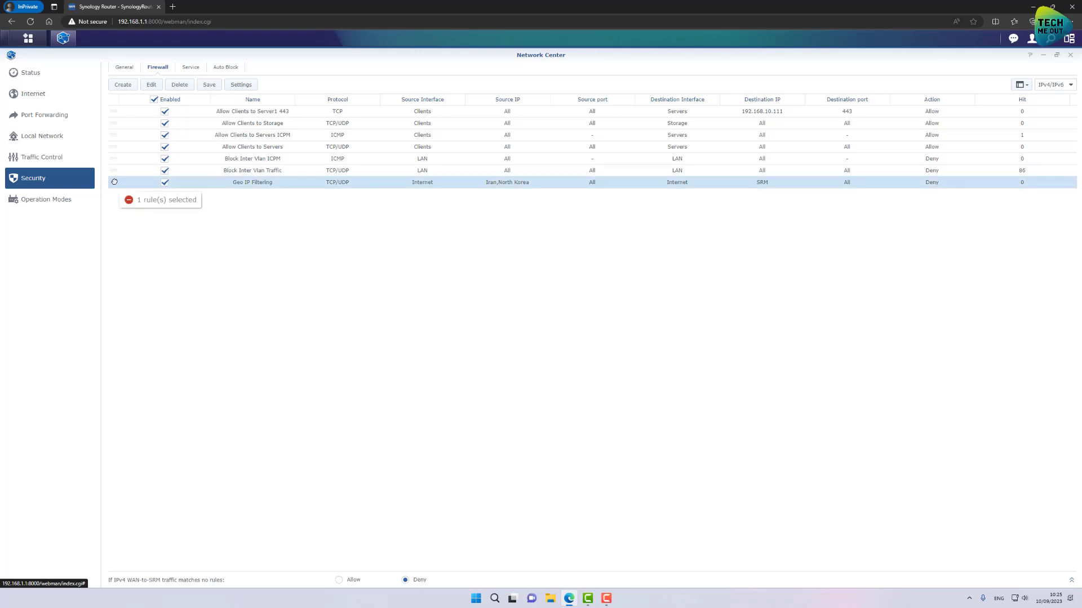
drag(114, 182, 112, 109)
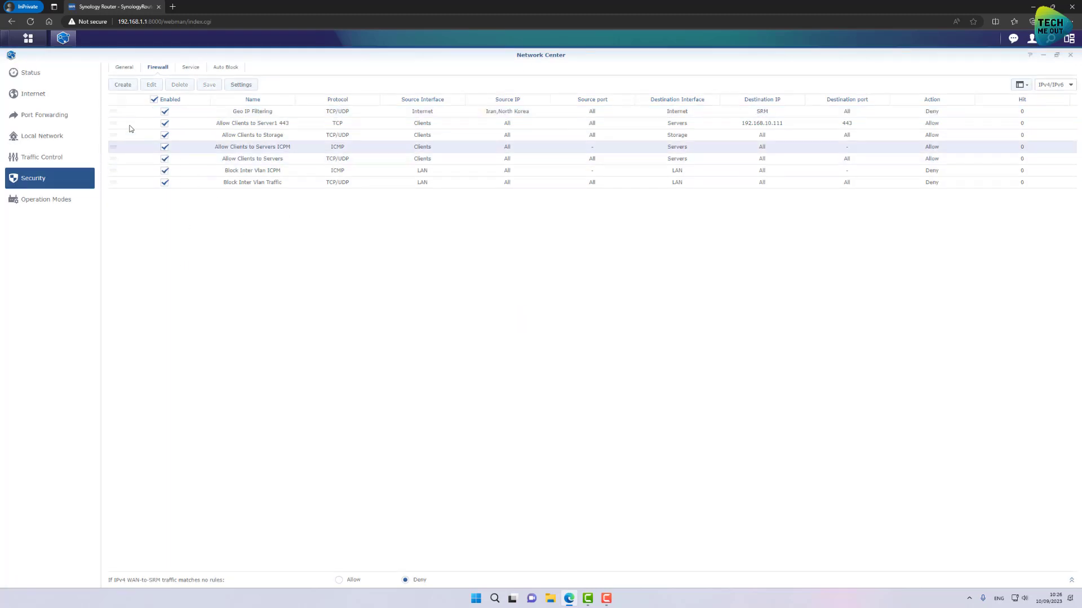
Create a new rule named 'ICMP Geo Block' restricted to the ICMP protocol.
click(123, 86)
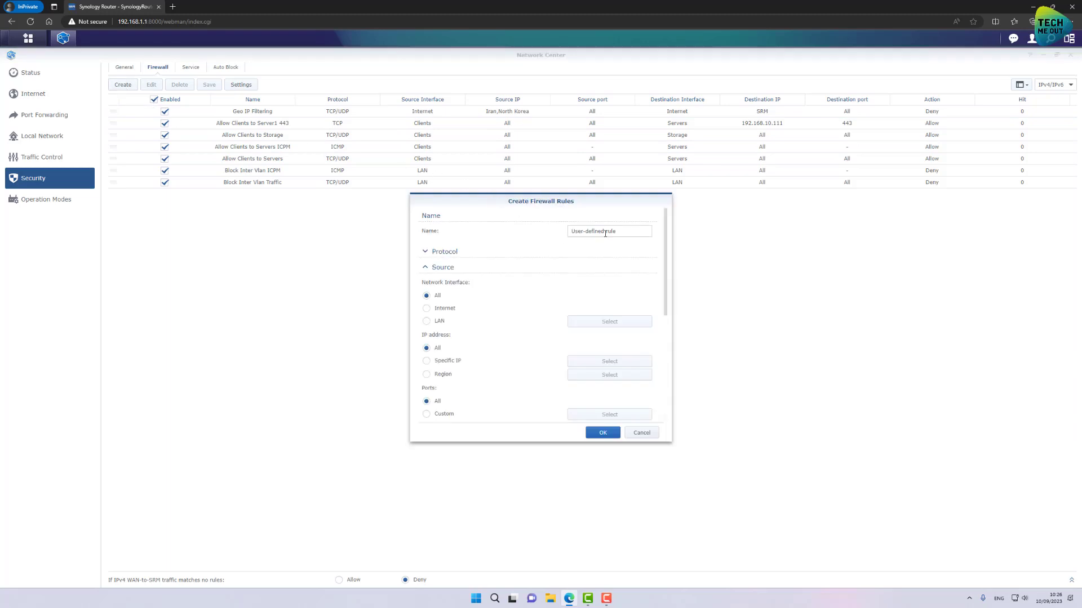
text(ICMP Geo Block)
click(458, 255)
click(441, 309)
Limit the source IP to the regions North Korea, Iran and China.
click(441, 375)
click(624, 377)
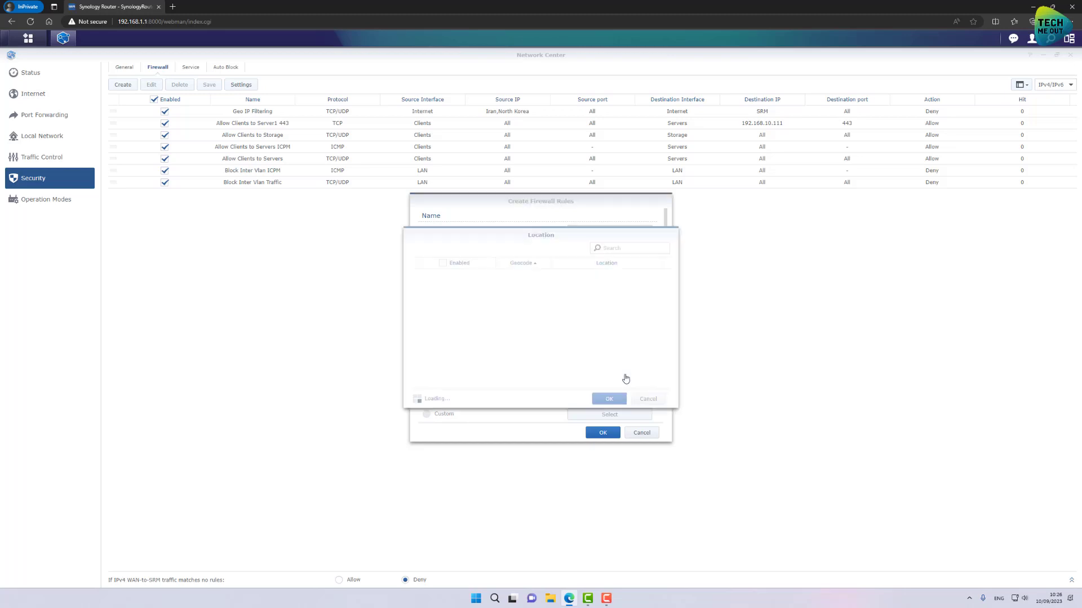
click(634, 251)
text(r)
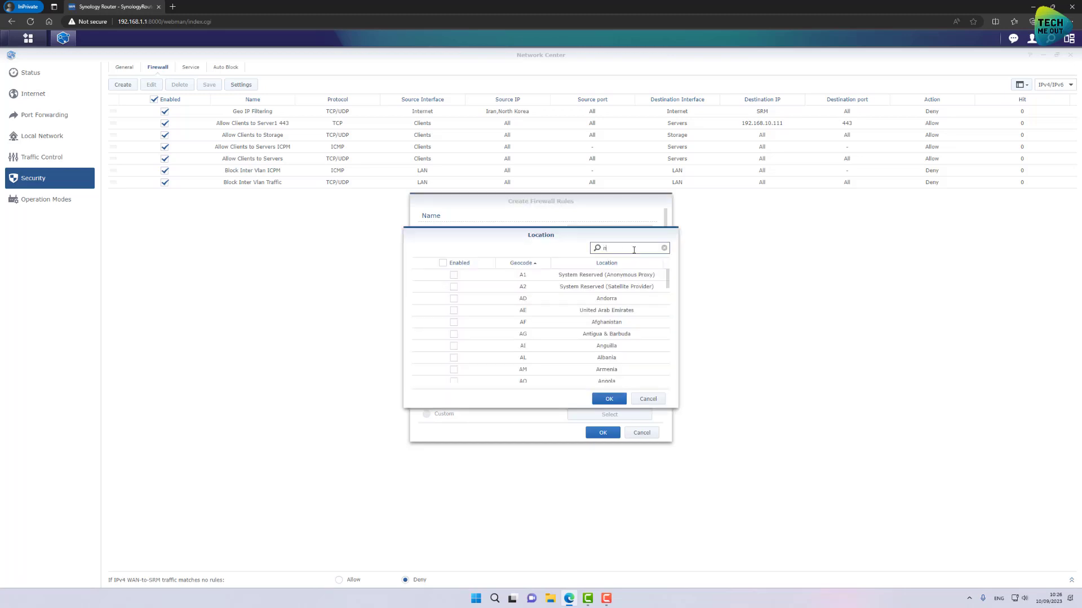
text(orth)
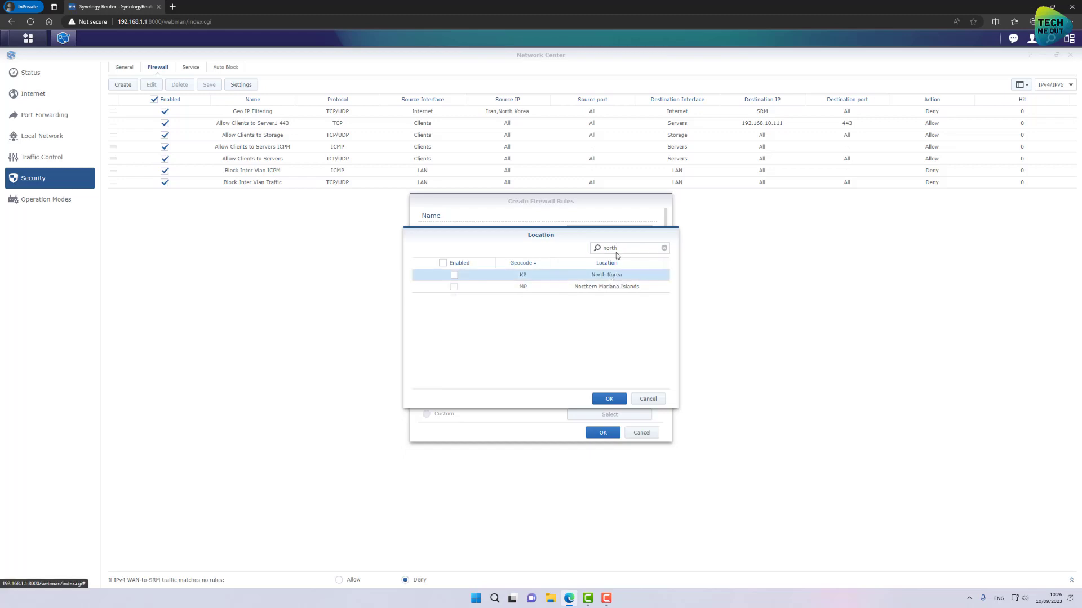
click(454, 275)
double_click(626, 250)
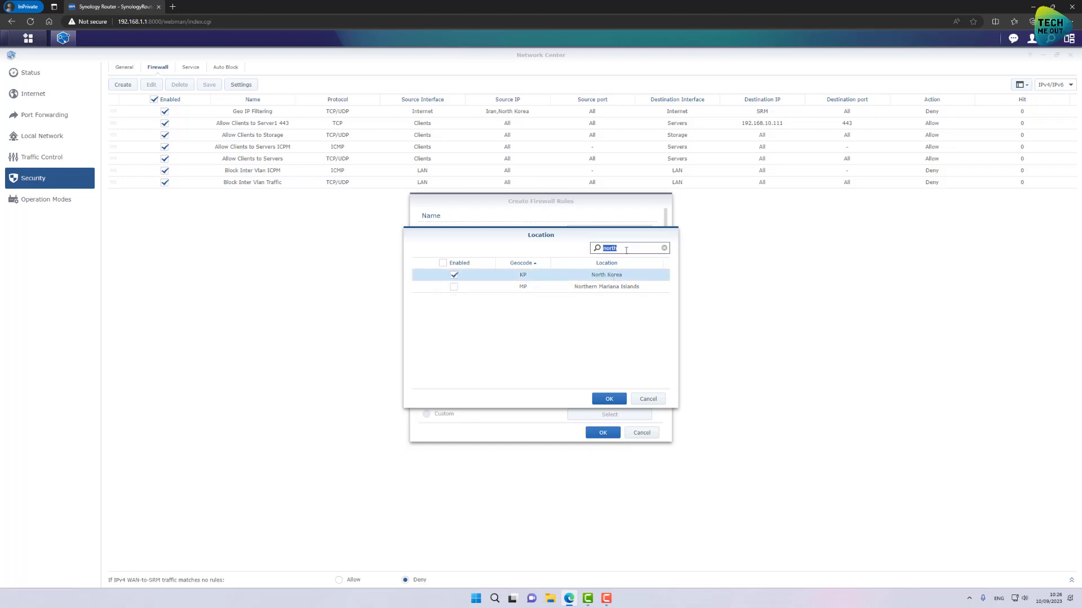
text(ira)
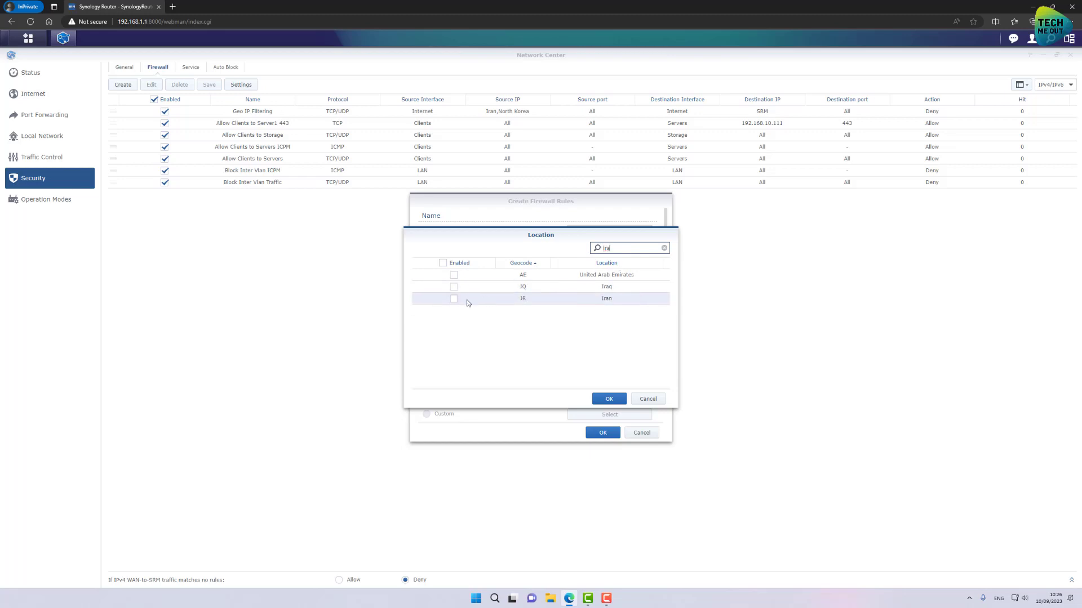
double_click(630, 247)
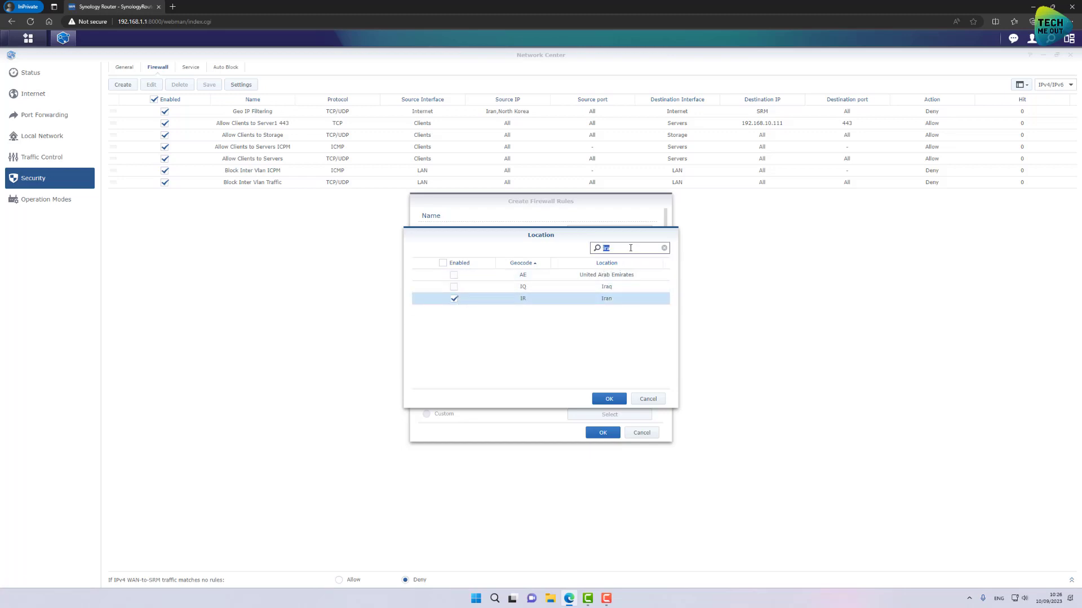
text(chin)
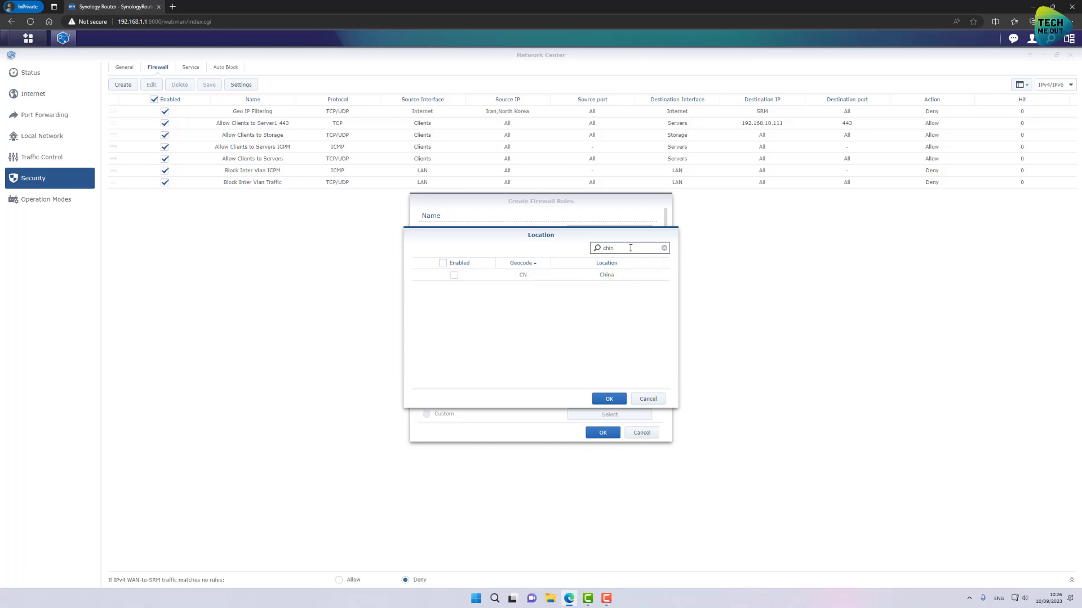
click(454, 275)
click(603, 399)
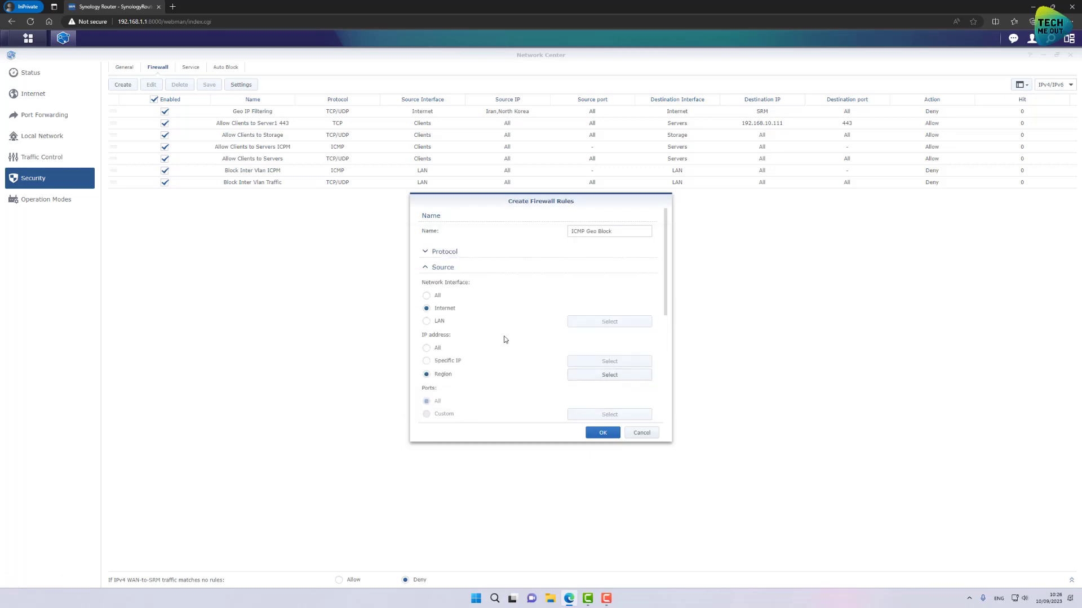
Set destination interface to Internet, destination IP to SRM, and action to Deny.
scroll(506, 342, down, 3)
scroll(506, 342, down, 1)
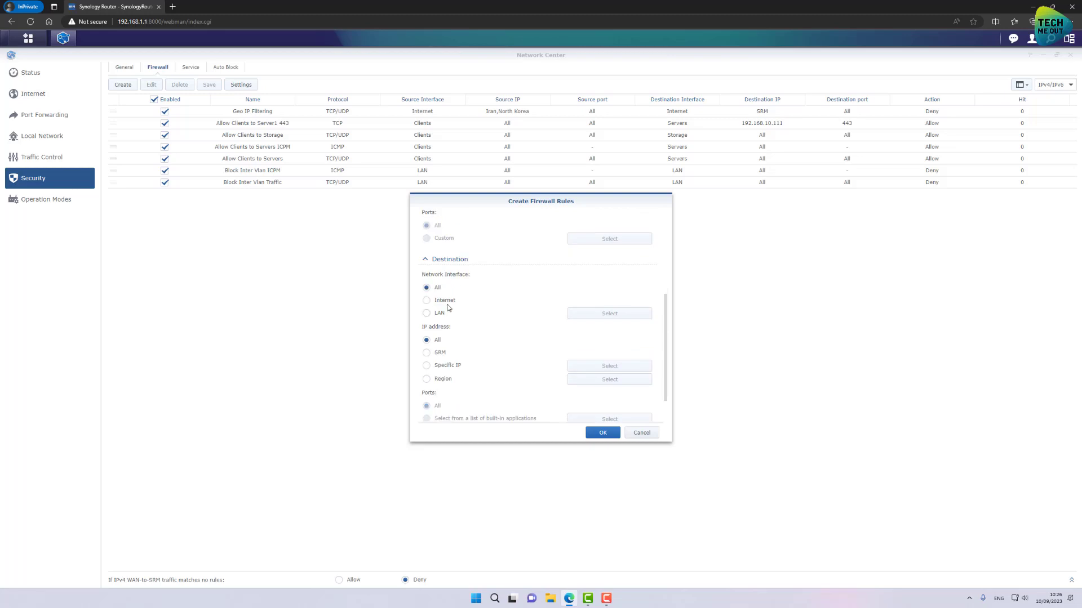
click(428, 300)
click(438, 354)
scroll(438, 355, down, 1)
click(506, 414)
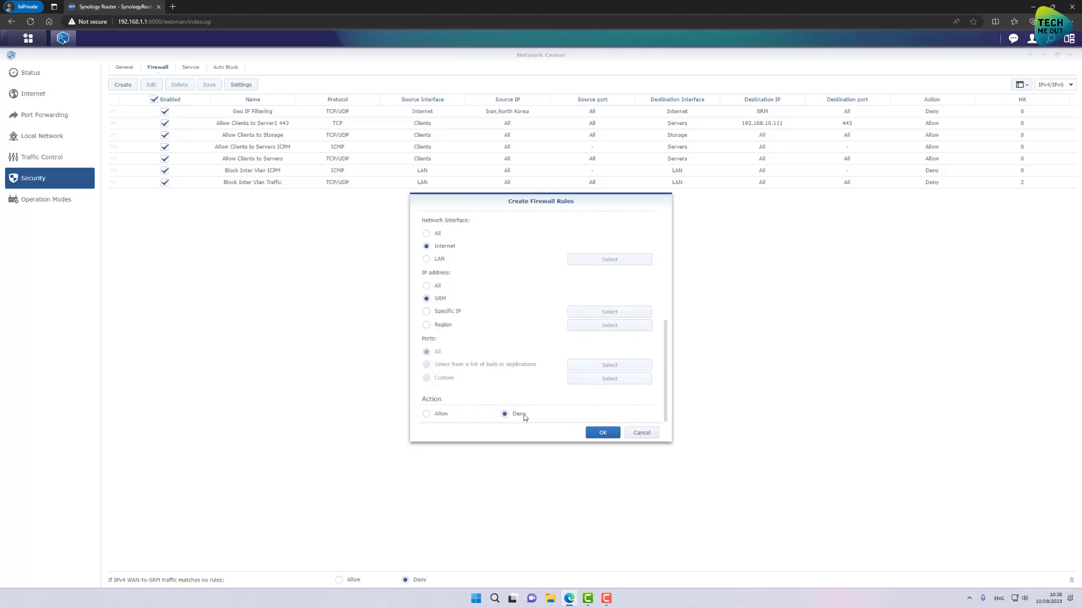
Save the ICMP Geo Block rule and drag it to the top of the firewall list.
click(614, 432)
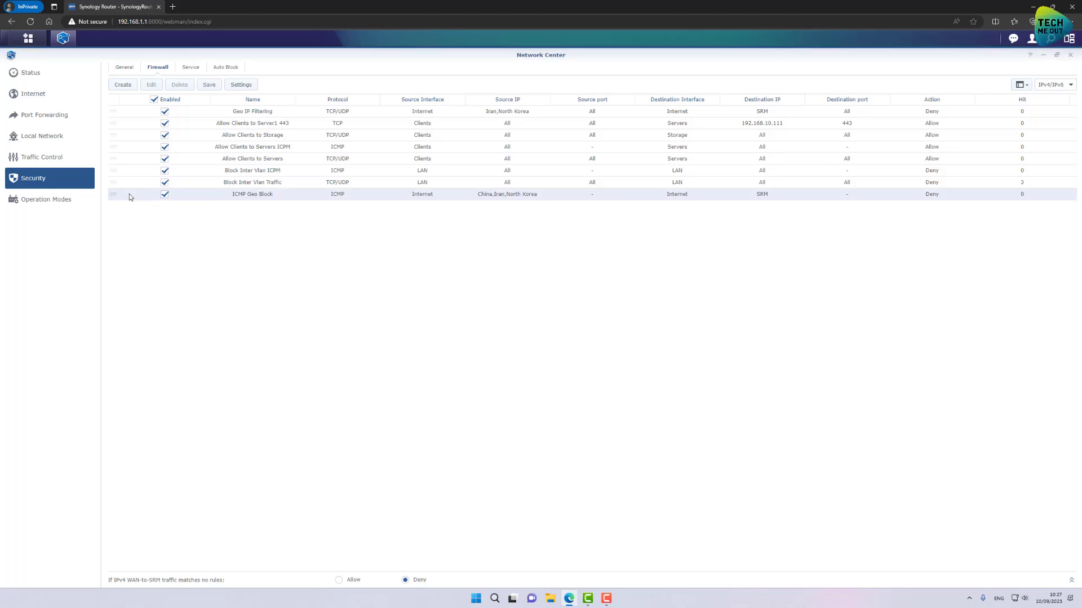
drag(113, 194, 128, 106)
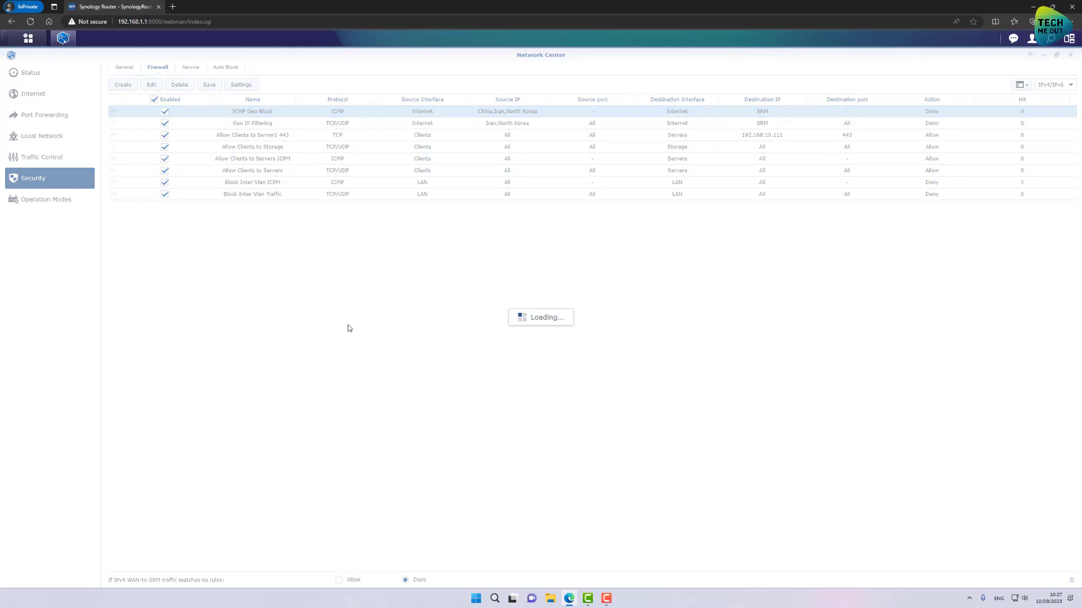